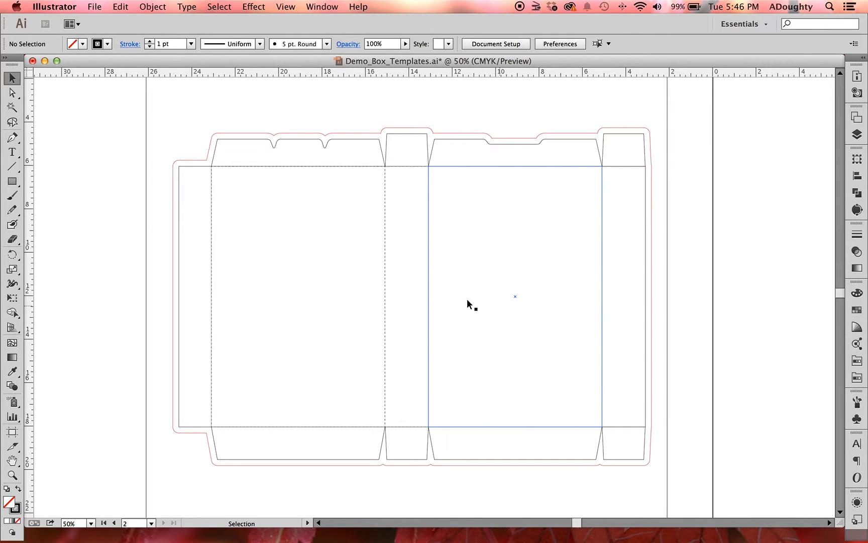
Check the dimensions of the left wide panel and the adjoining narrow side panel in the finished box template
left_click(331, 263)
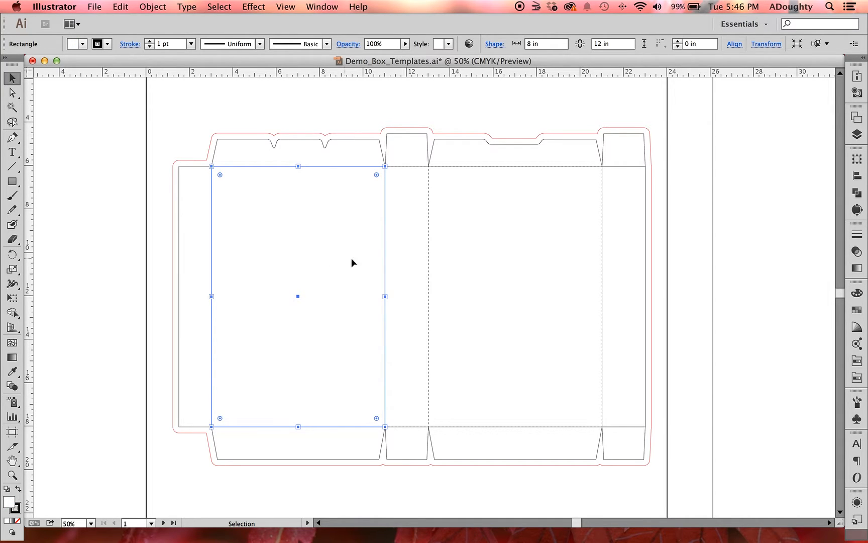
left_click(411, 221)
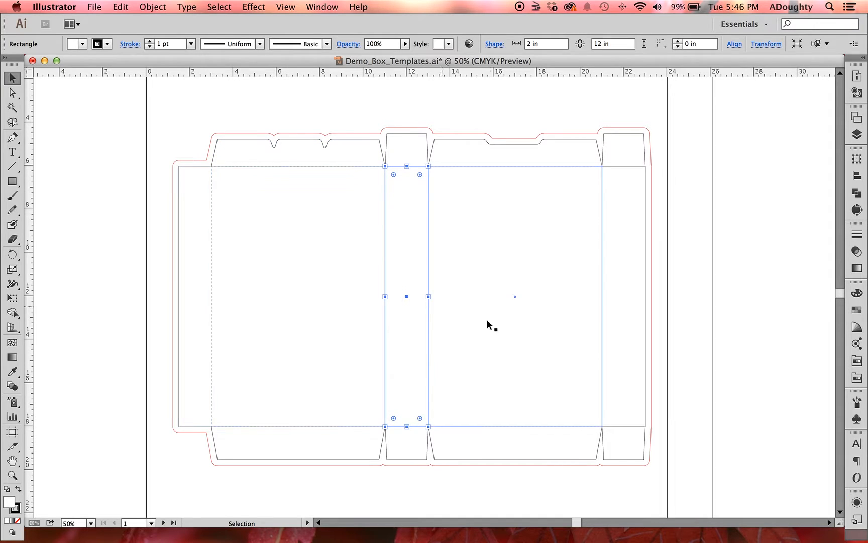
left_click(545, 493)
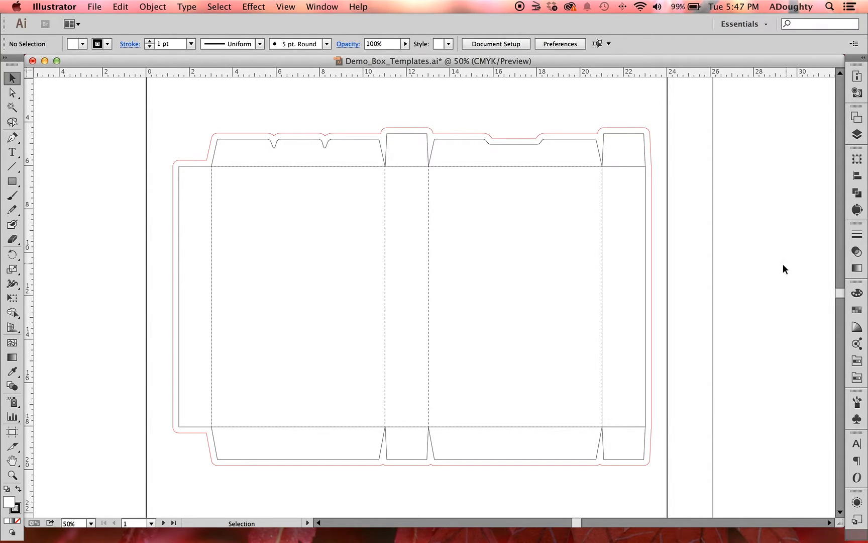
Delete the thick-stroked side panel artwork at the right edge of the second artboard
key("space")
left_click_drag(769, 293, 303, 304)
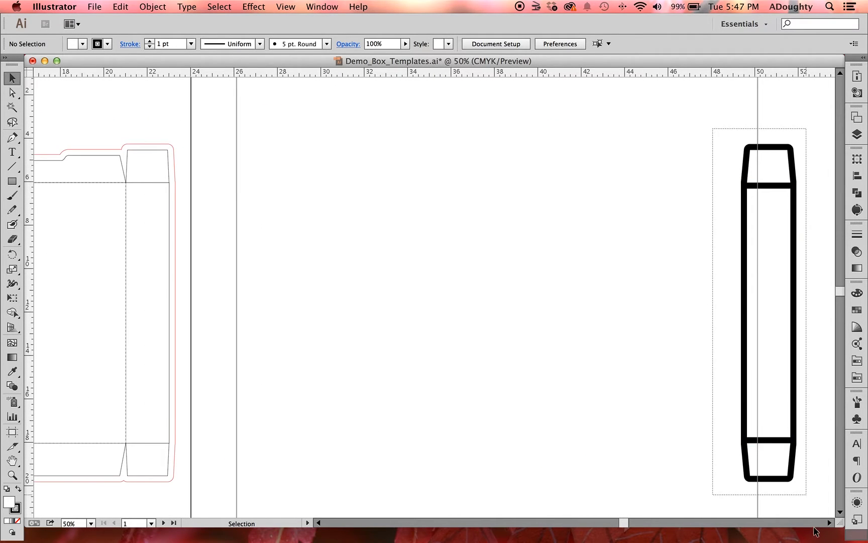
left_click_drag(814, 527, 822, 485)
key("Delete")
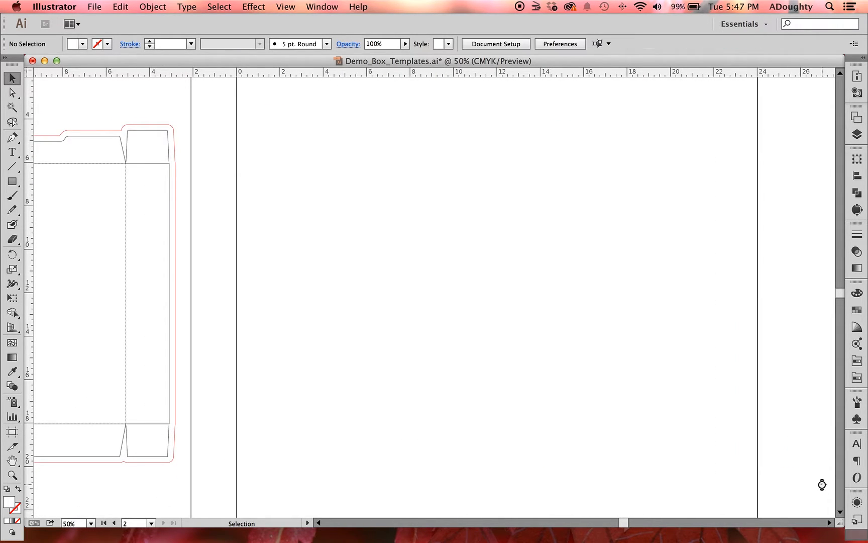
Create a rectangle 8 in wide and 12 in high on the empty second artboard
key("space")
left_click_drag(643, 344, 579, 350)
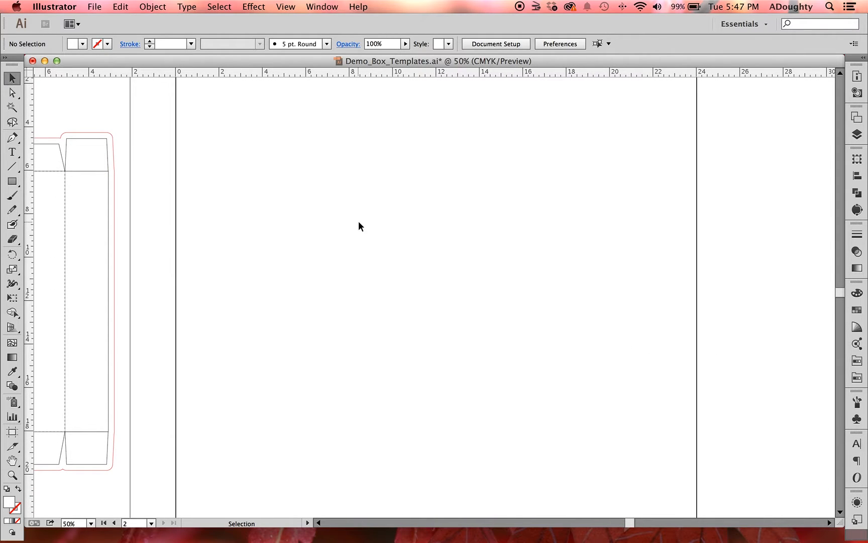
key("m")
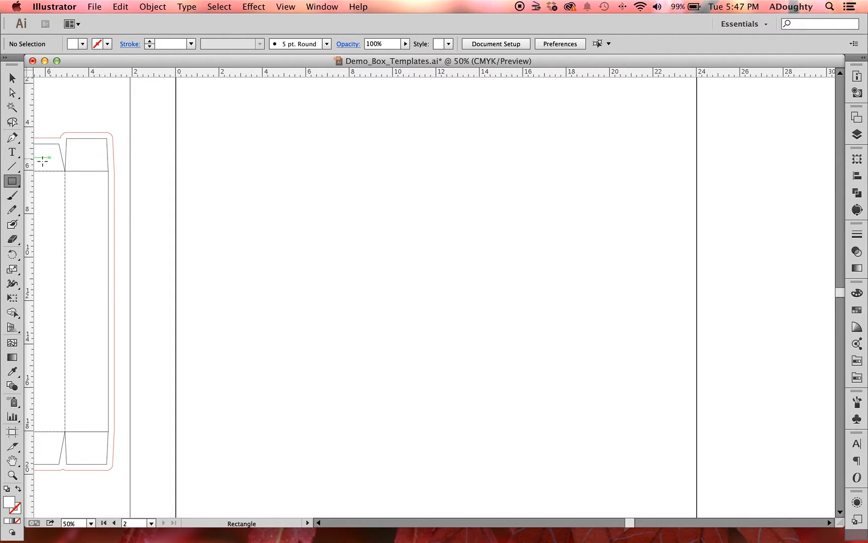
left_click(274, 162)
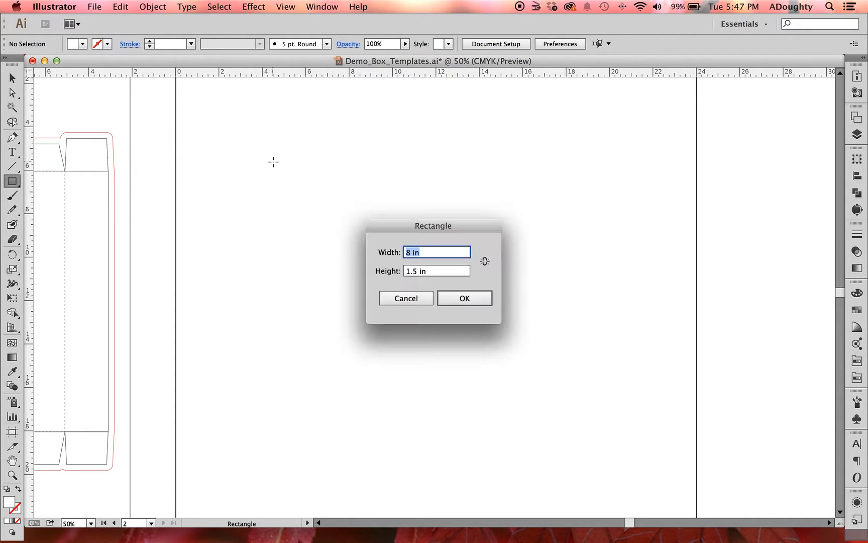
left_click_drag(459, 227, 427, 151)
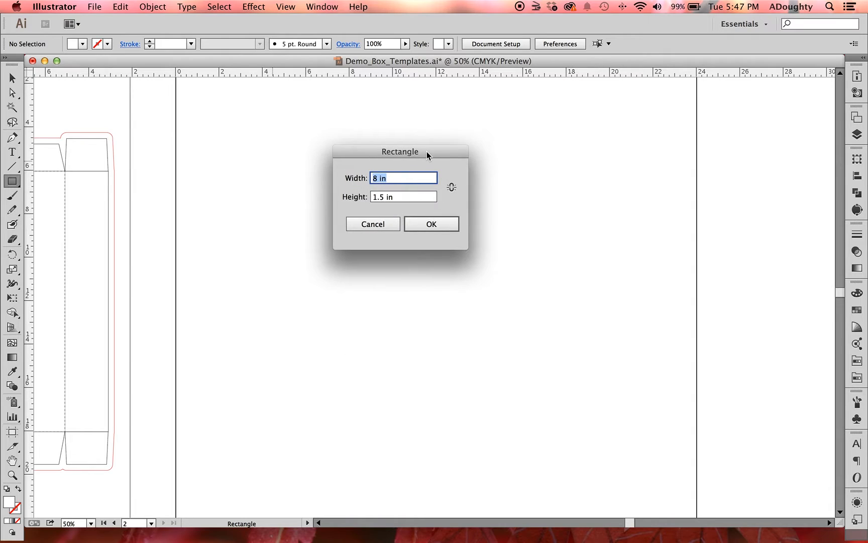
left_click(402, 197)
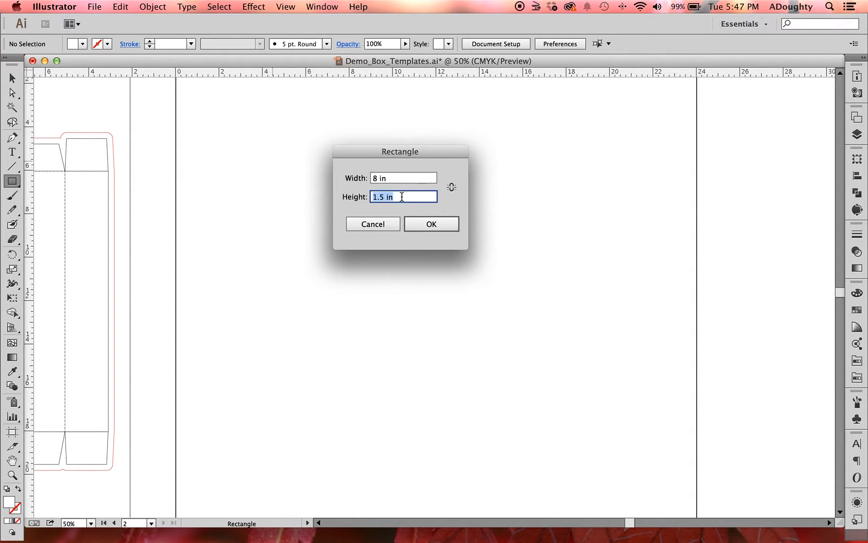
type("12")
key("Return")
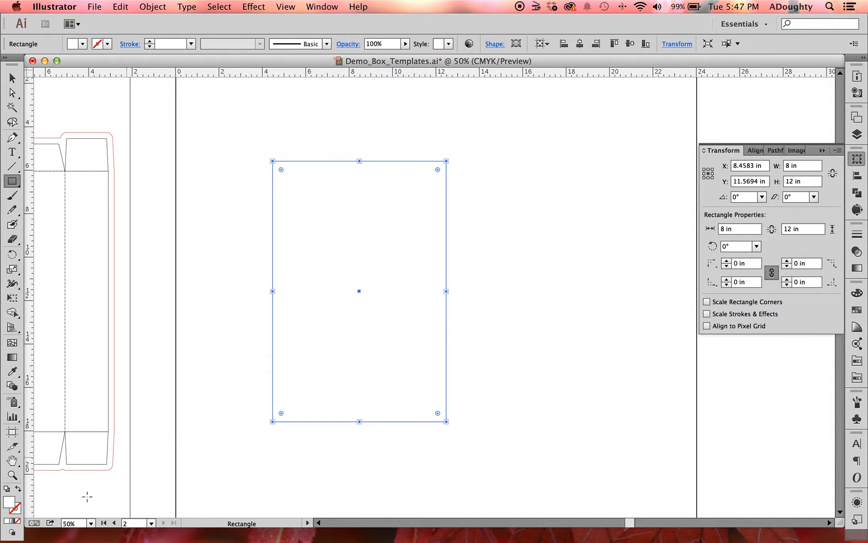
Apply the default white fill and black 1 pt stroke to the new 8 × 12 in rectangle
left_click(7, 488)
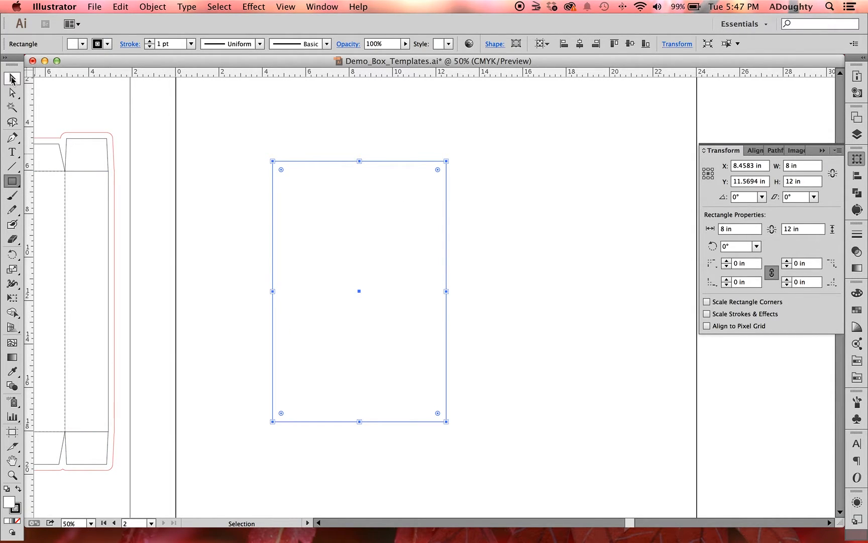
left_click(13, 79)
left_click(281, 138)
left_click(362, 288)
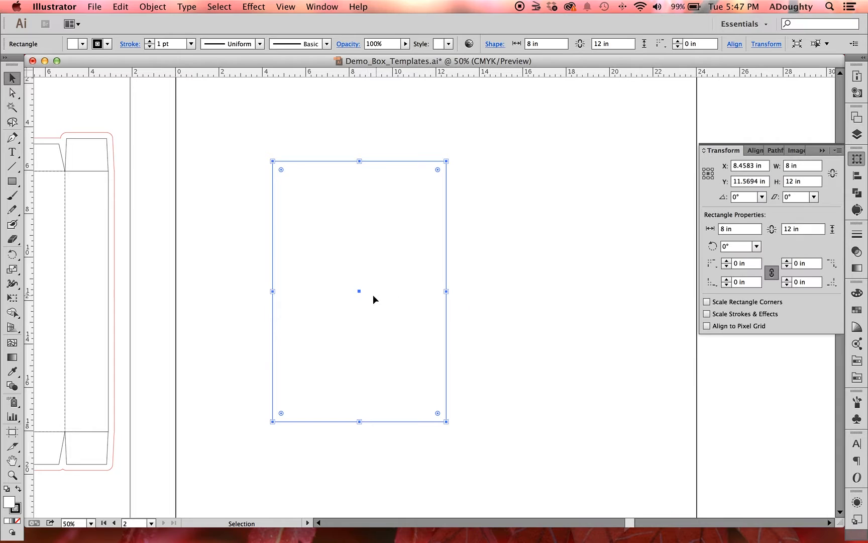
left_click(225, 195)
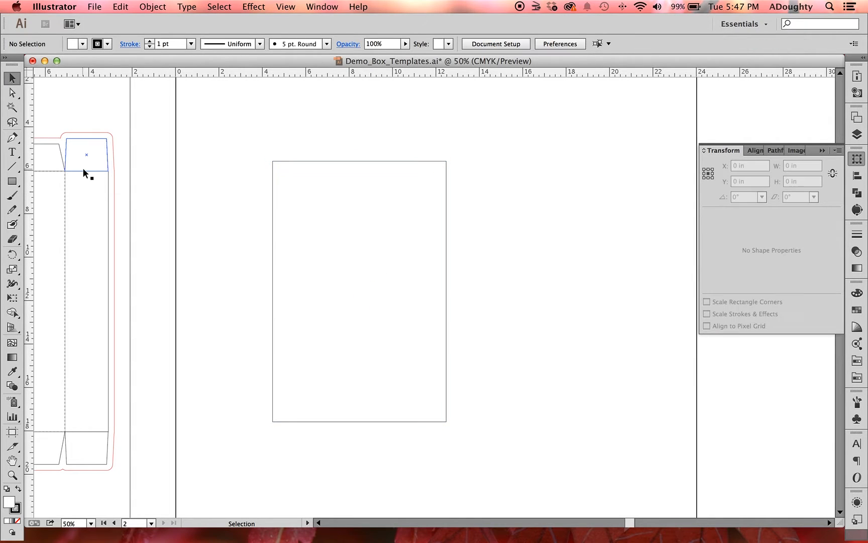
Create a second rectangle 2 in wide and 12 in high for the narrow side panel
left_click(12, 181)
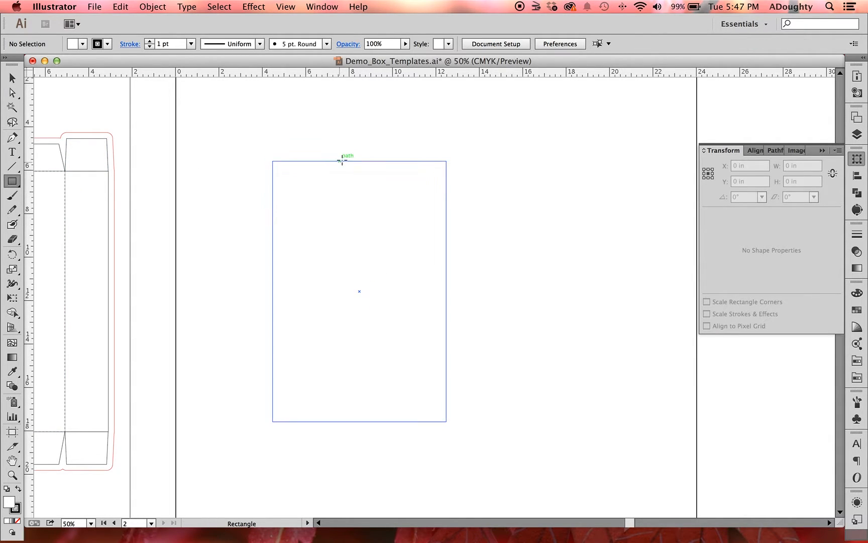
left_click(330, 138)
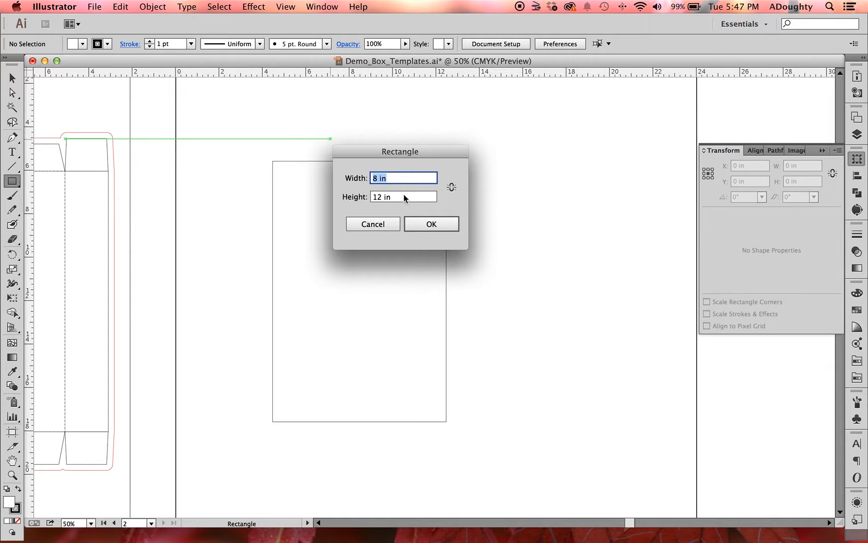
type("2")
key("Tab")
left_click(434, 226)
key("v")
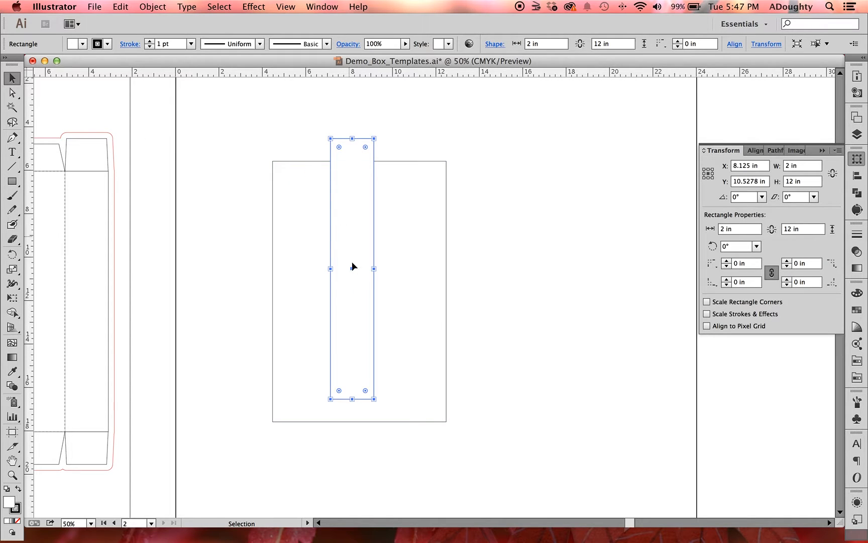
Move the narrow rectangle flush against the right edge of the wide panel, aligned at the same height
left_click_drag(352, 269, 482, 289)
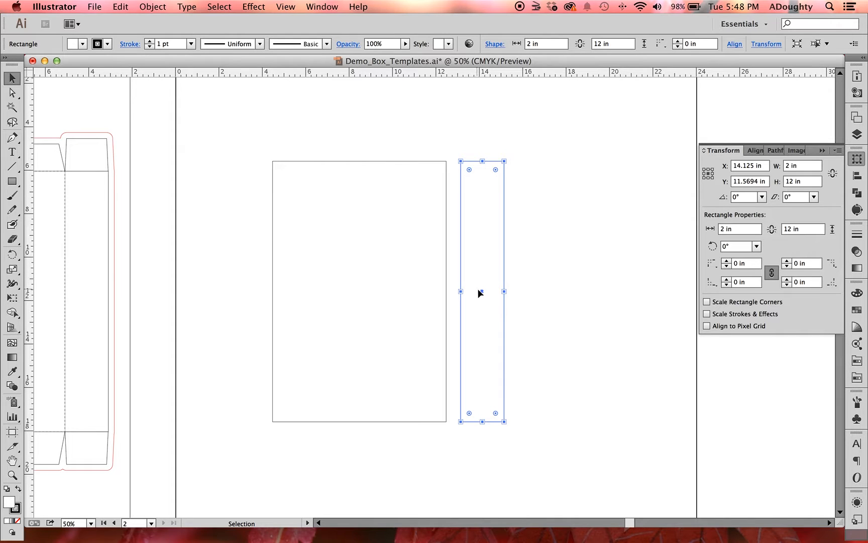
mouse_move(481, 293)
left_mouse_down()
mouse_move(578, 281)
mouse_move(470, 291)
left_mouse_up()
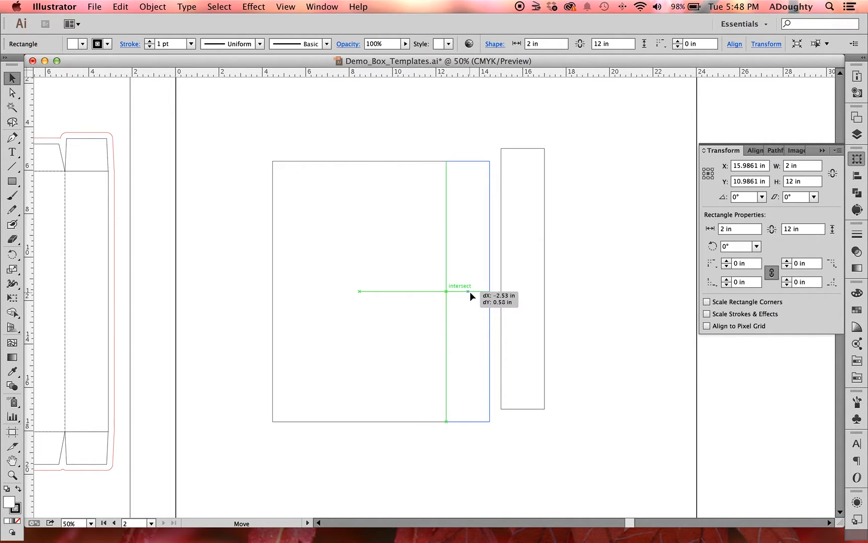
left_click_drag(471, 291, 470, 291)
left_click(565, 152)
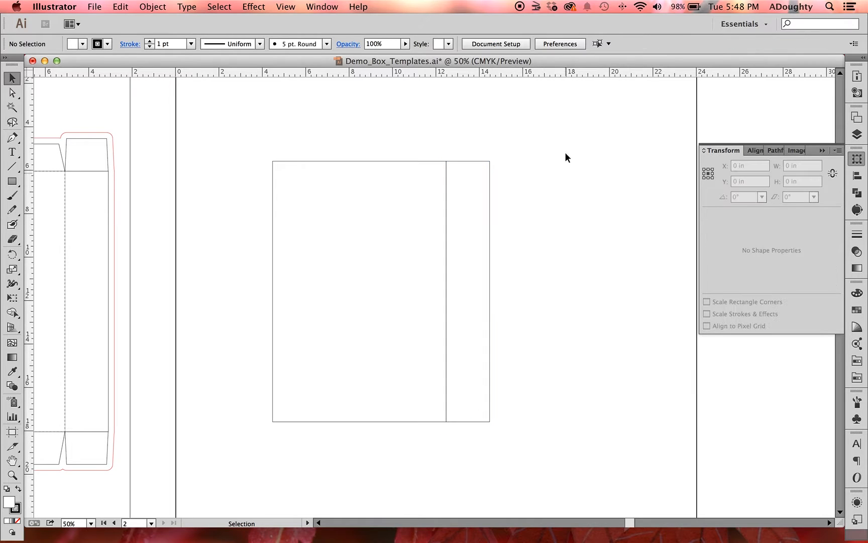
Check the Smart Guides and Snap to Point view settings
left_click(314, 5)
mouse_move(294, 6)
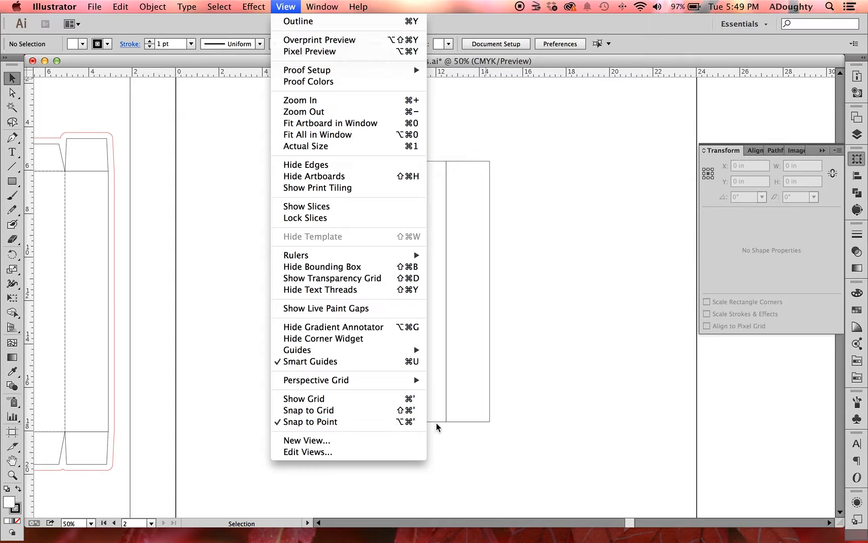
left_click(563, 420)
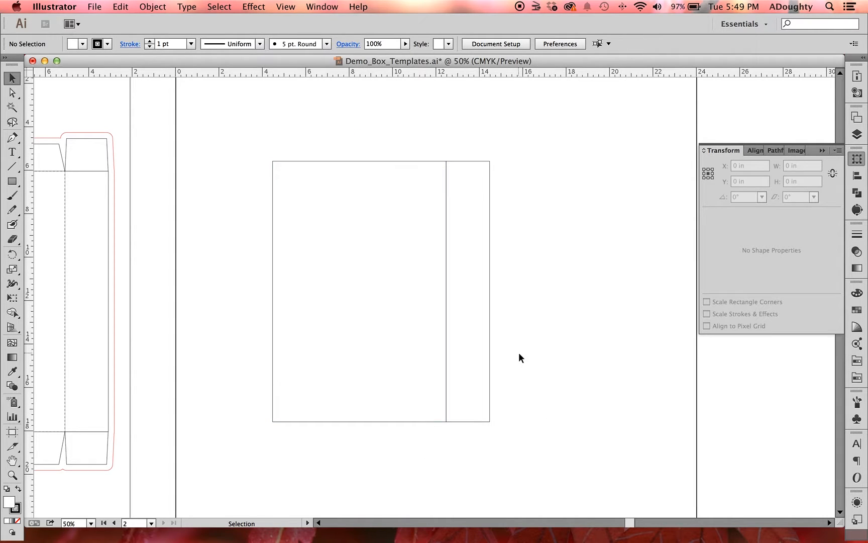
Duplicate the wide panel 10 in horizontally so the copy sits flush against the narrow panel's right edge
scroll(519, 357, "right", 5)
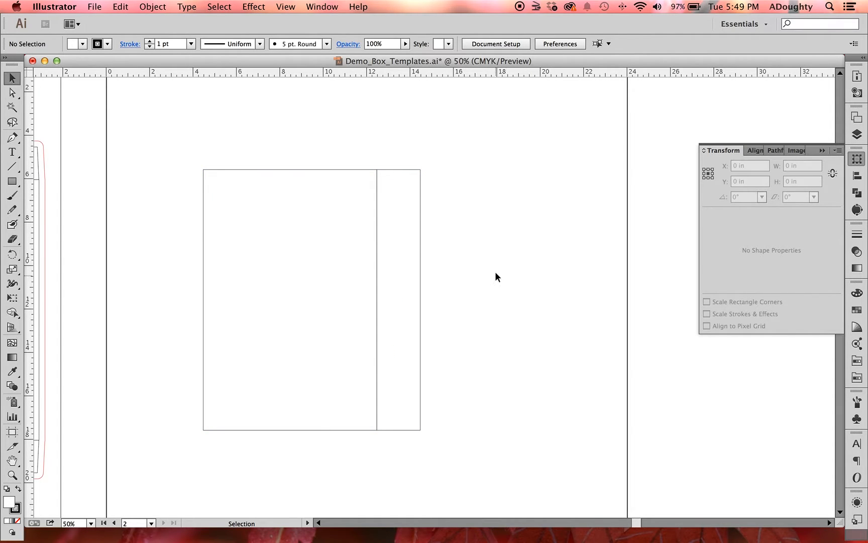
left_click(203, 330)
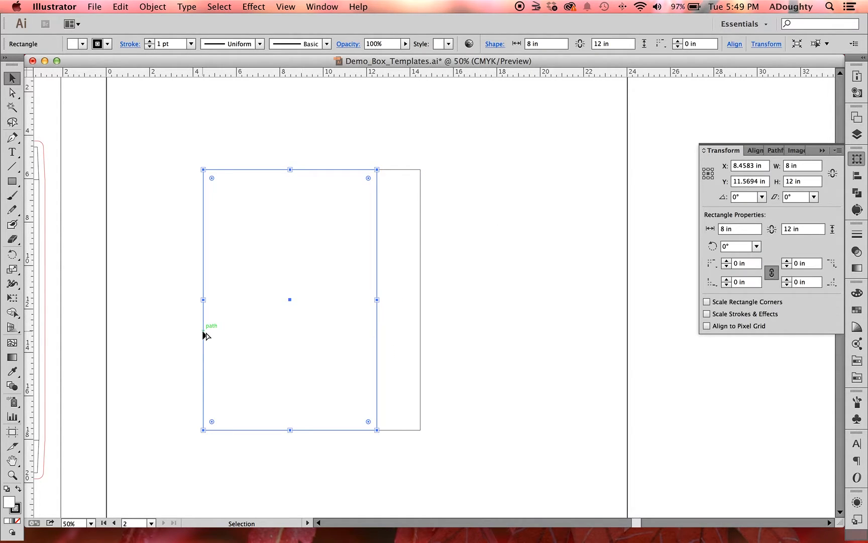
left_click_drag(203, 330, 420, 340)
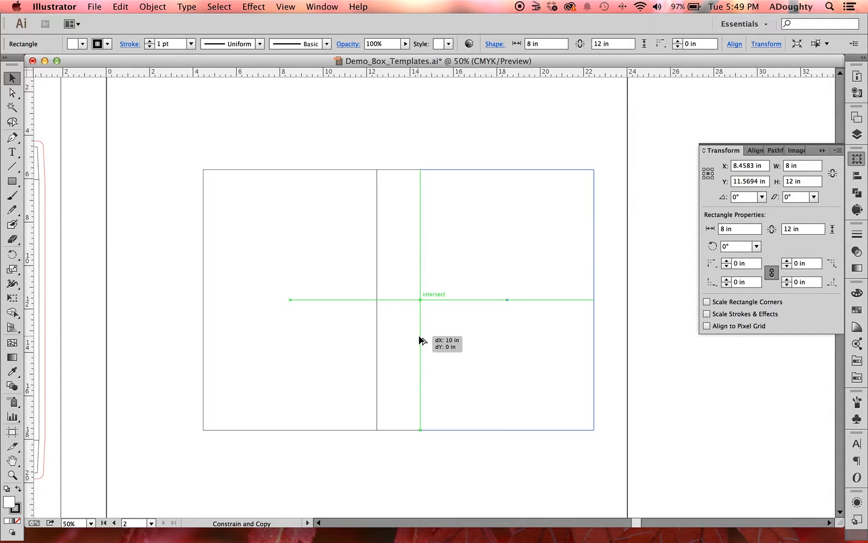
mouse_move(420, 340)
left_mouse_down()
mouse_move(432, 344)
mouse_move(423, 344)
left_mouse_up()
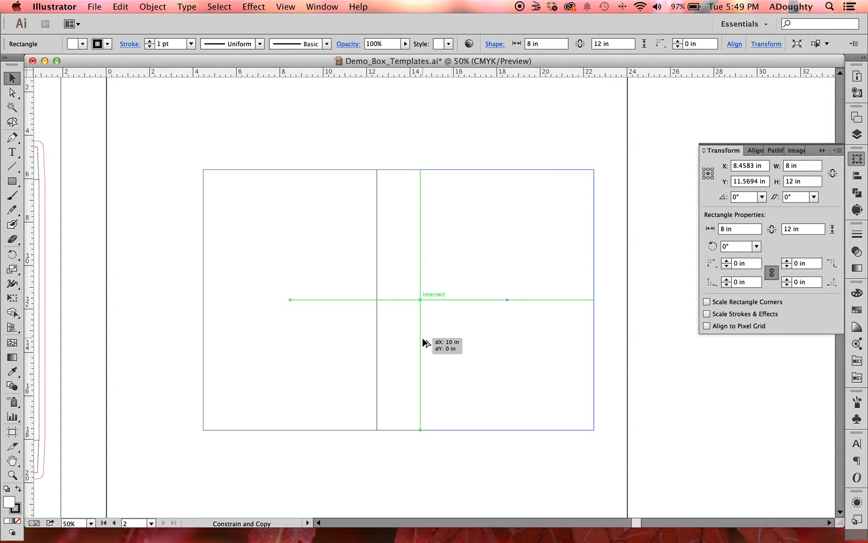
left_click_drag(423, 339, 423, 339)
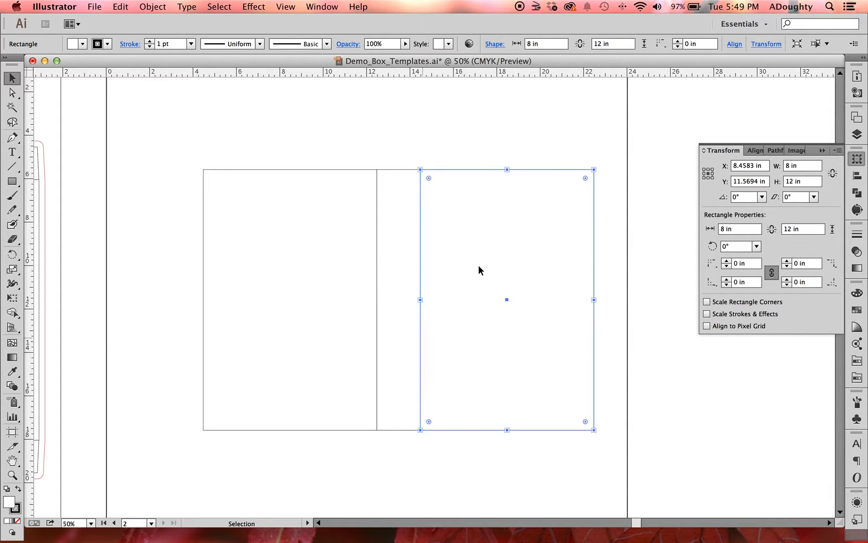
Shift all three panels about 1.9 in left and duplicate the narrow panel flush against the second wide panel's right edge
left_click_drag(607, 153, 312, 314)
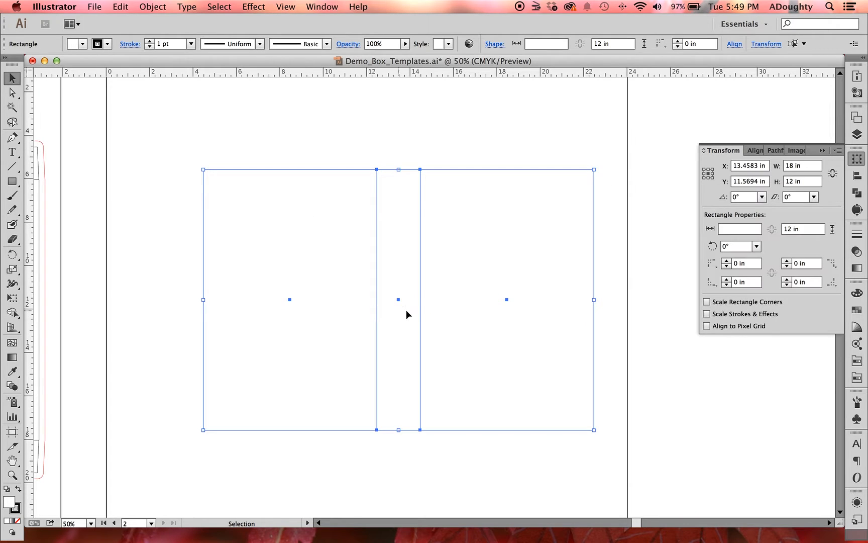
left_click_drag(398, 300, 358, 298)
left_click(385, 145)
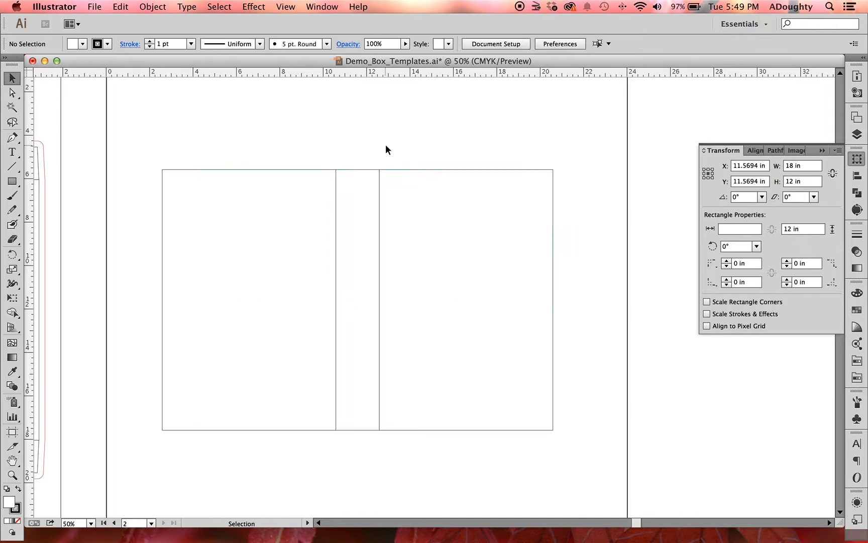
left_click(358, 299)
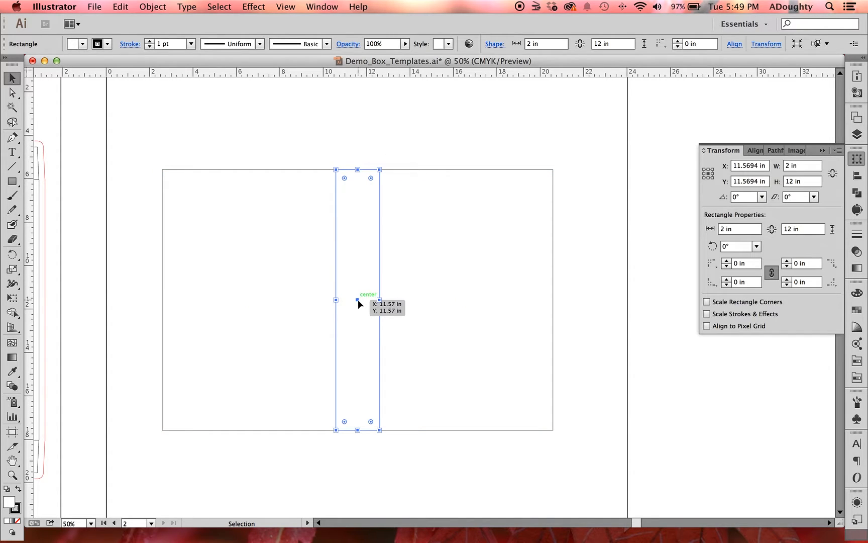
left_click_drag(359, 299, 576, 311)
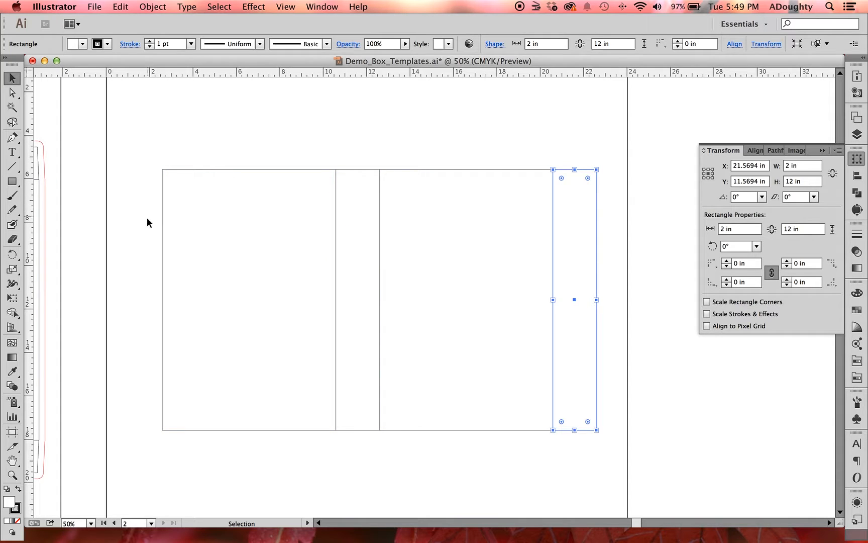
Check the dimensions of the narrow flap at the left end of the finished box template
left_click_drag(253, 246, 346, 252)
scroll(345, 252, "left", 20)
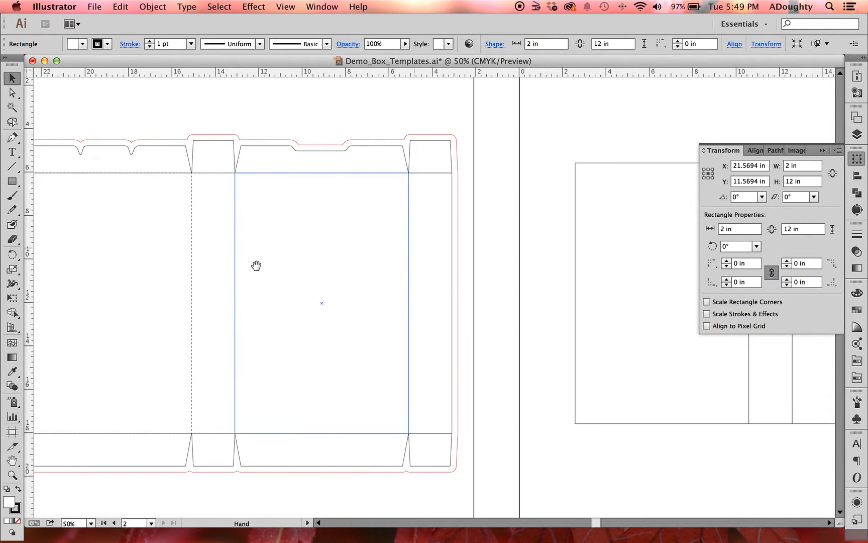
left_click_drag(400, 285, 374, 277)
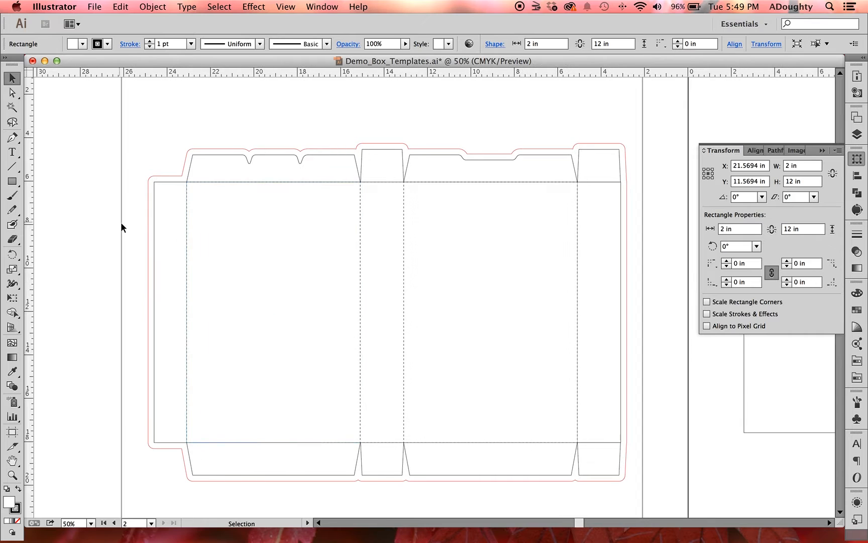
left_click(159, 231)
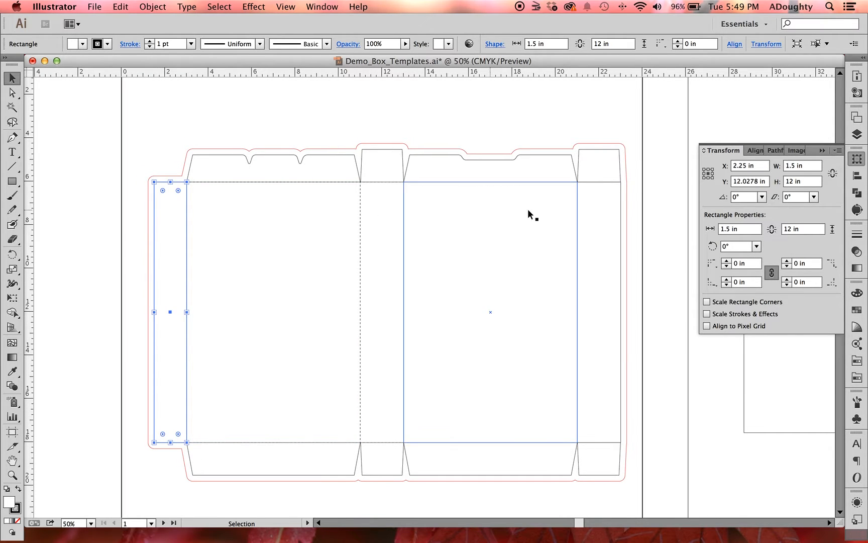
left_click_drag(453, 216, 448, 217)
scroll(447, 216, "right", 17)
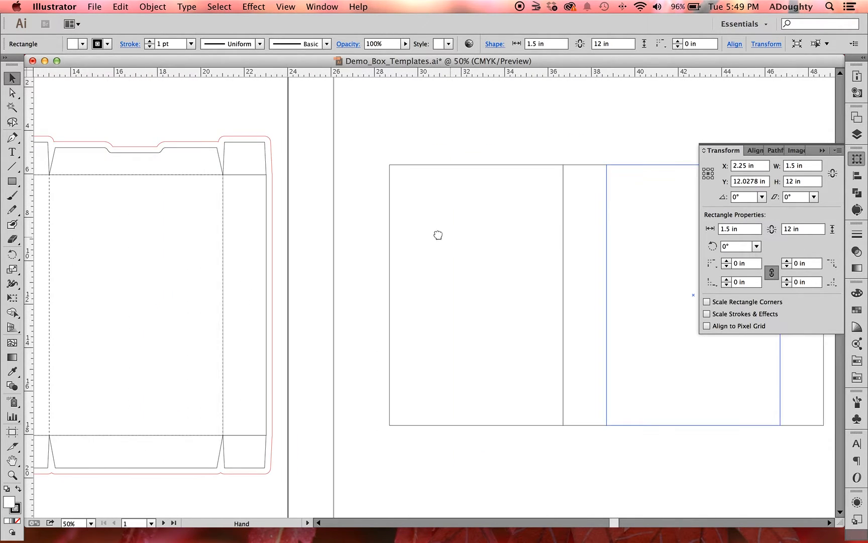
Draw a 1.5 × 12 in rectangle and place it flush against the first wide panel's left edge
left_click(252, 158)
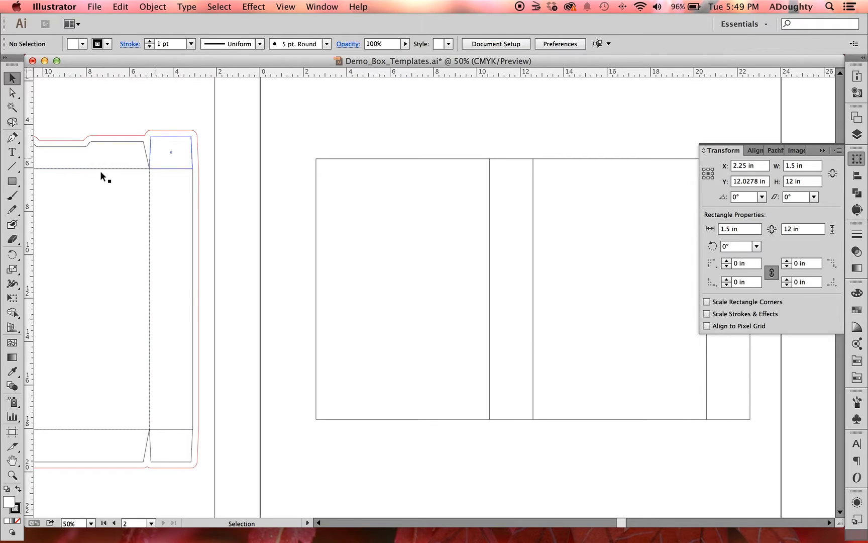
left_click(12, 180)
left_click(358, 130)
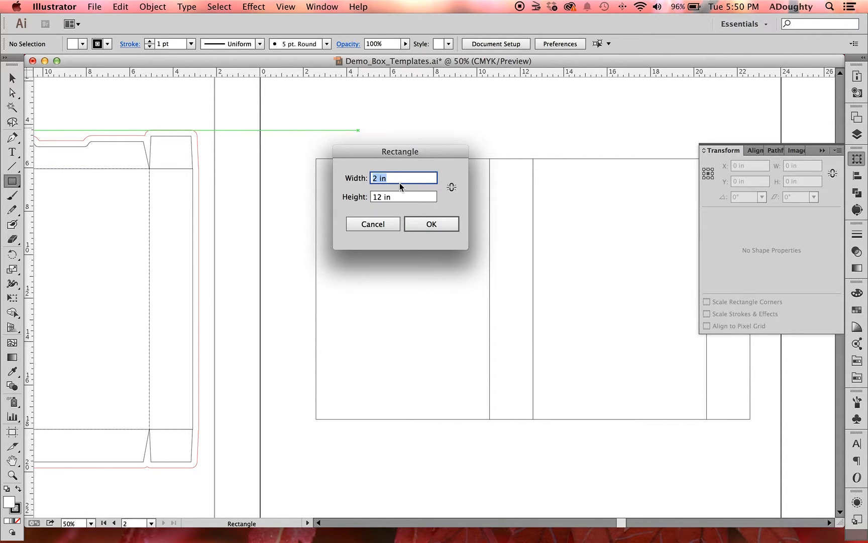
type("1.5")
key("Return")
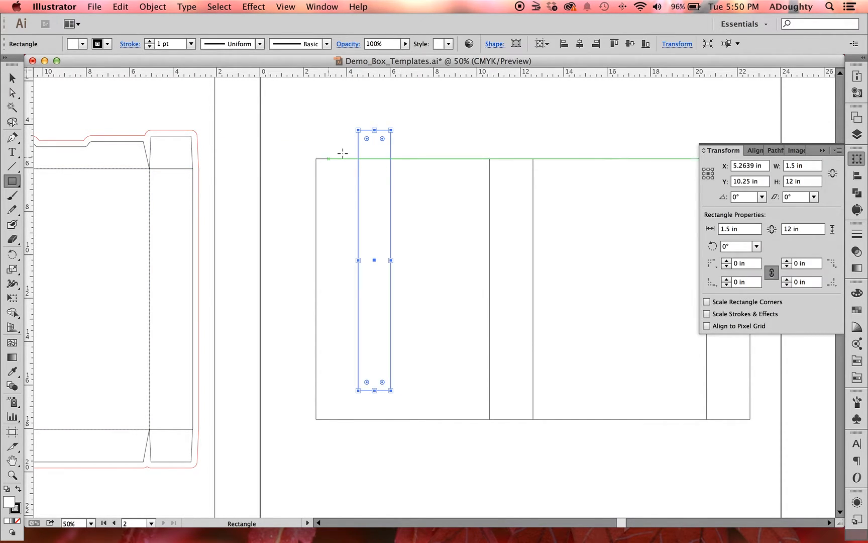
left_click(12, 78)
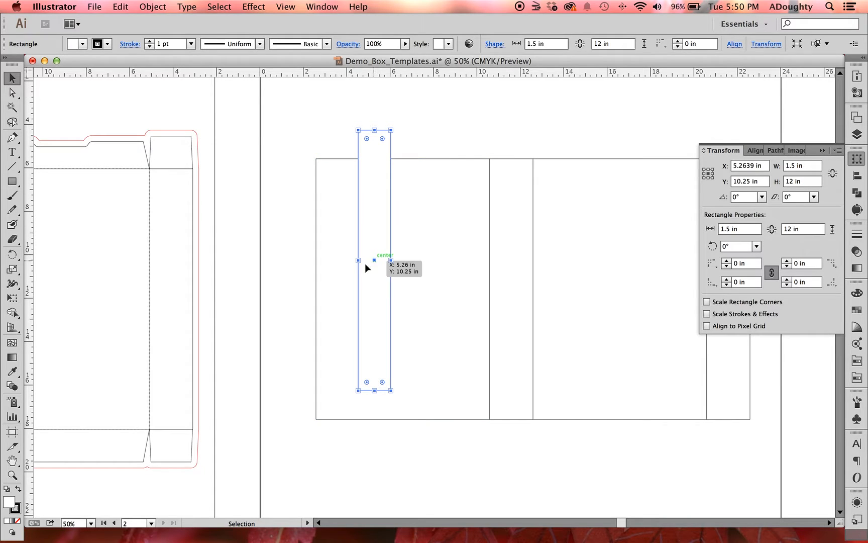
left_click_drag(366, 265, 300, 291)
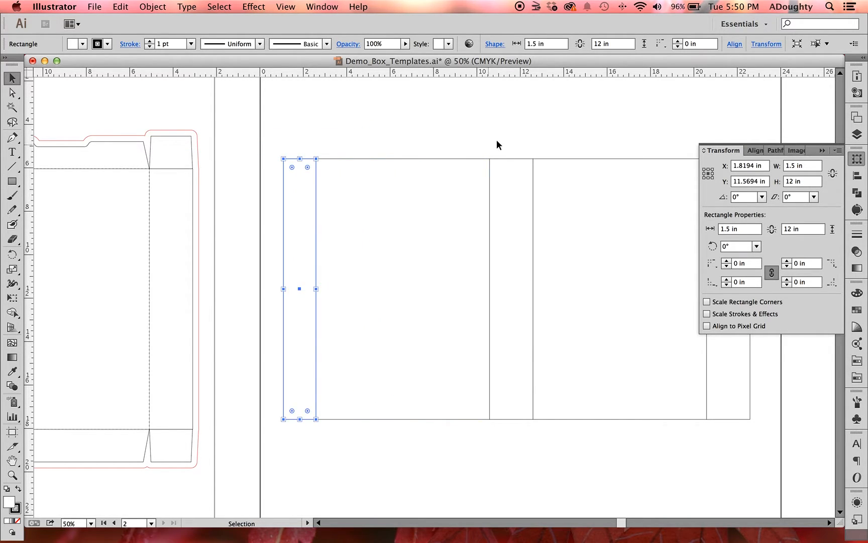
left_click(496, 140)
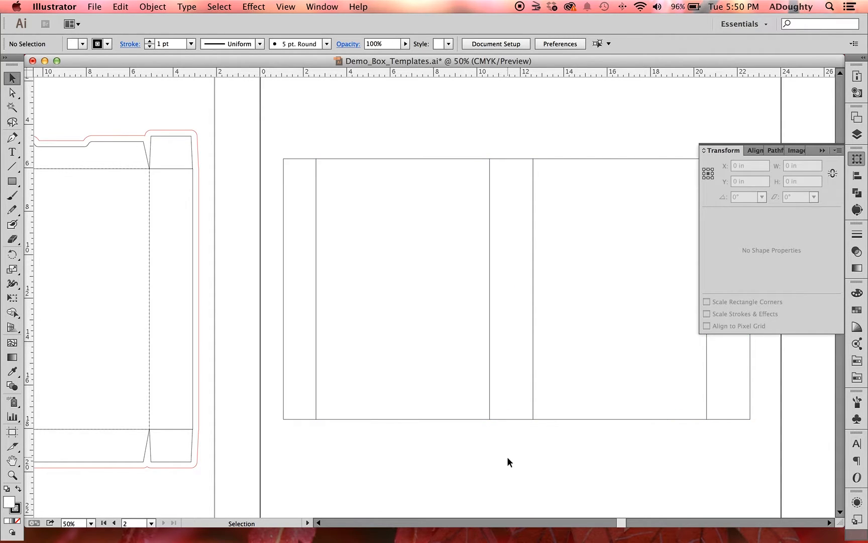
Draw an 8 × 1.5 in rectangle just below the first wide panel, aligned with its left edge
key("space")
left_click_drag(372, 454, 692, 454)
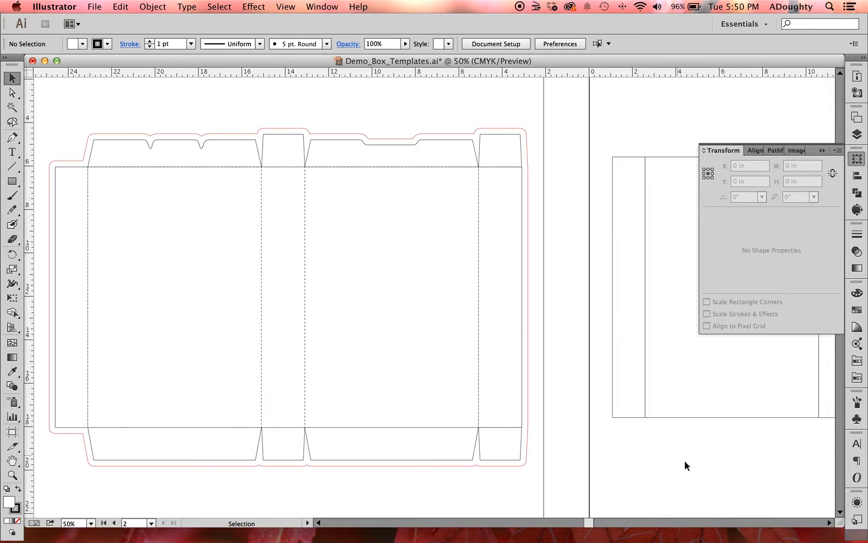
key("space")
left_click_drag(687, 452, 465, 450)
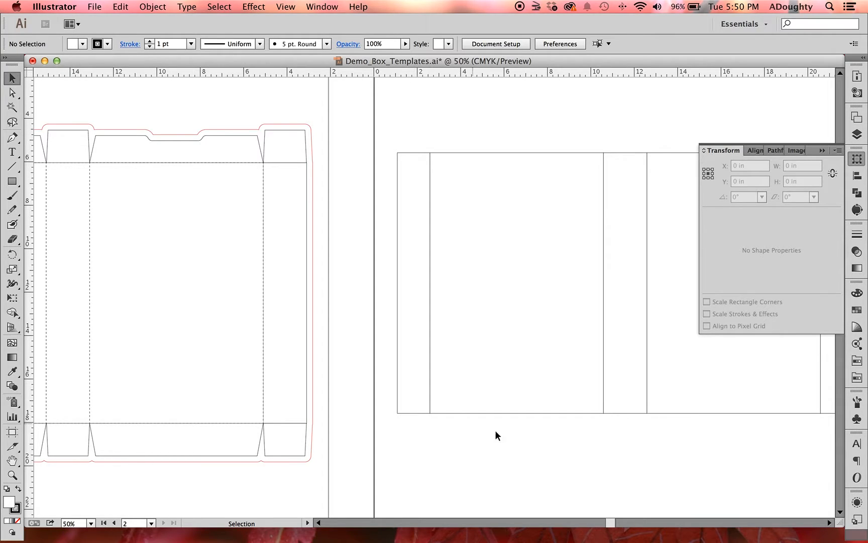
key("space")
left_click_drag(598, 437, 431, 423)
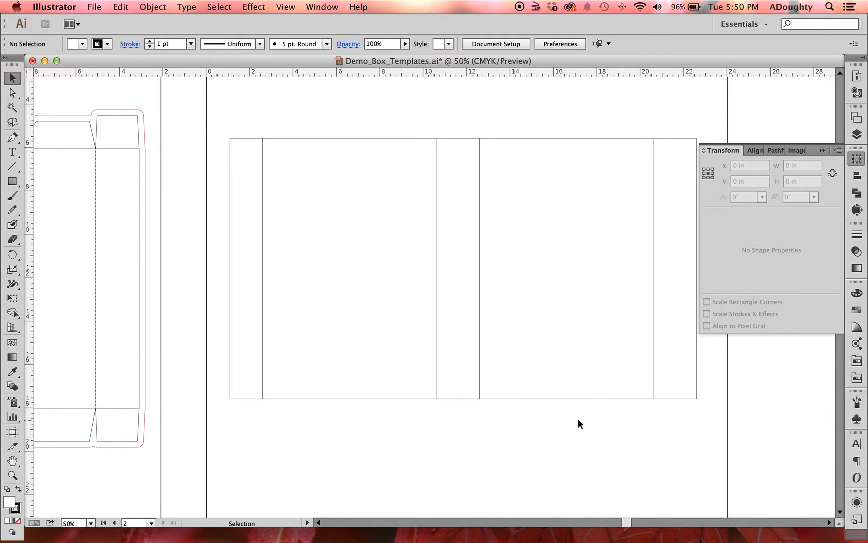
left_click(15, 183)
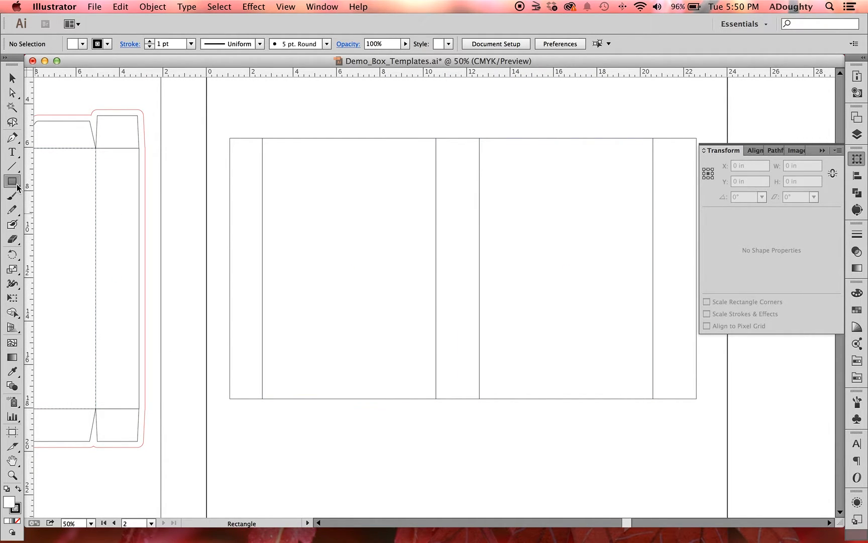
left_click(261, 411)
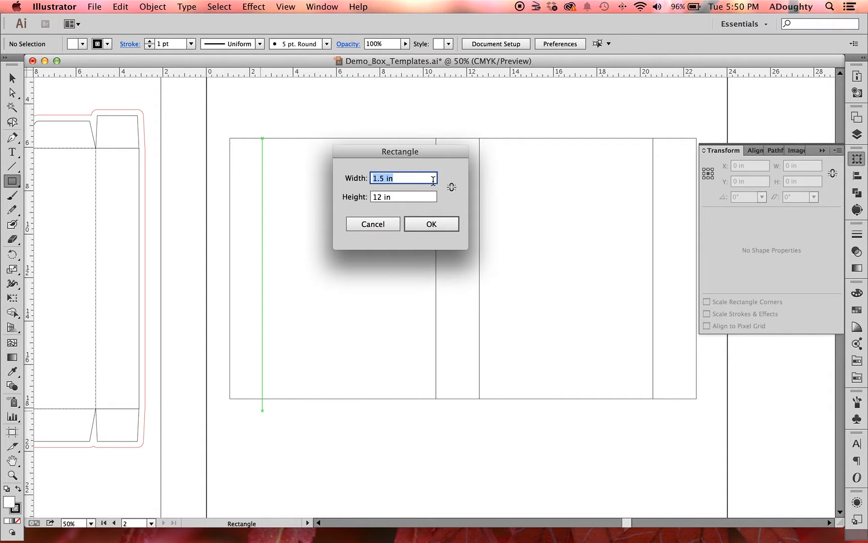
type("8")
key("Tab")
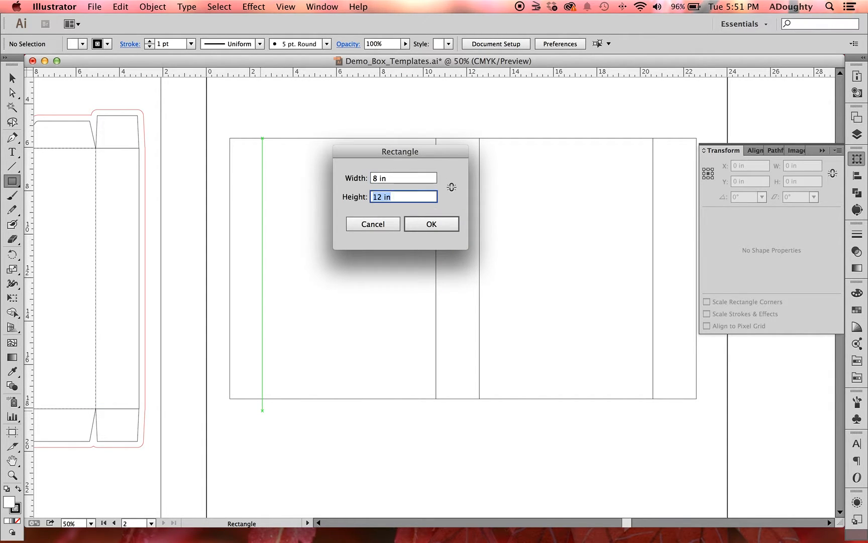
type("1.5")
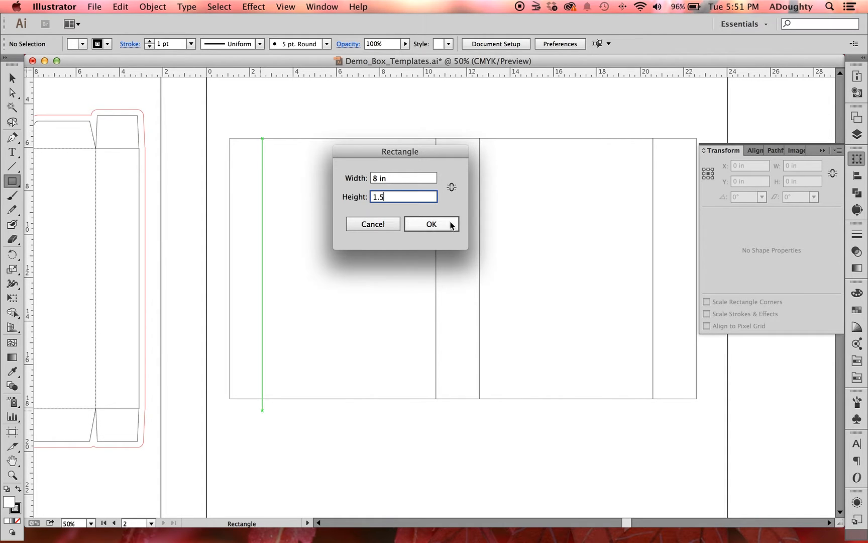
left_click(431, 224)
key("v")
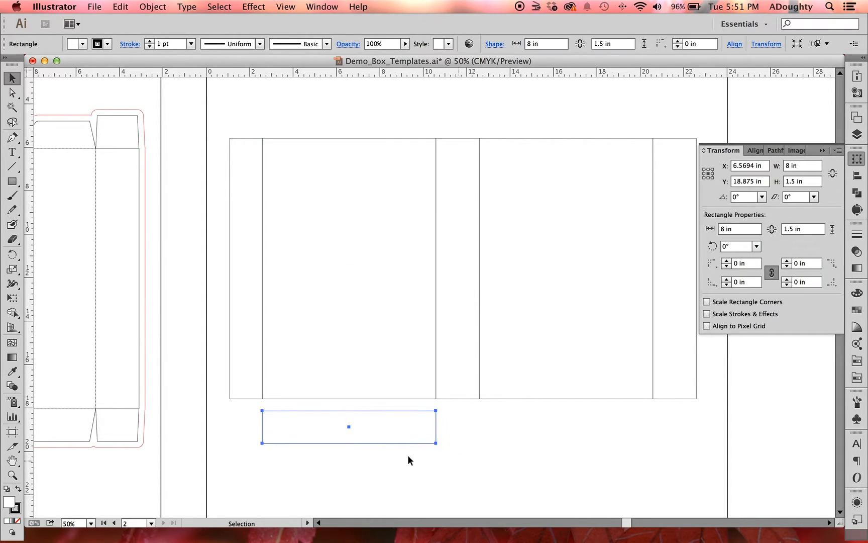
Move the 8 × 1.5 in flap up so it sits flush against the first wide panel's bottom edge
left_click(407, 455)
left_click_drag(346, 425, 346, 414)
left_click(435, 486)
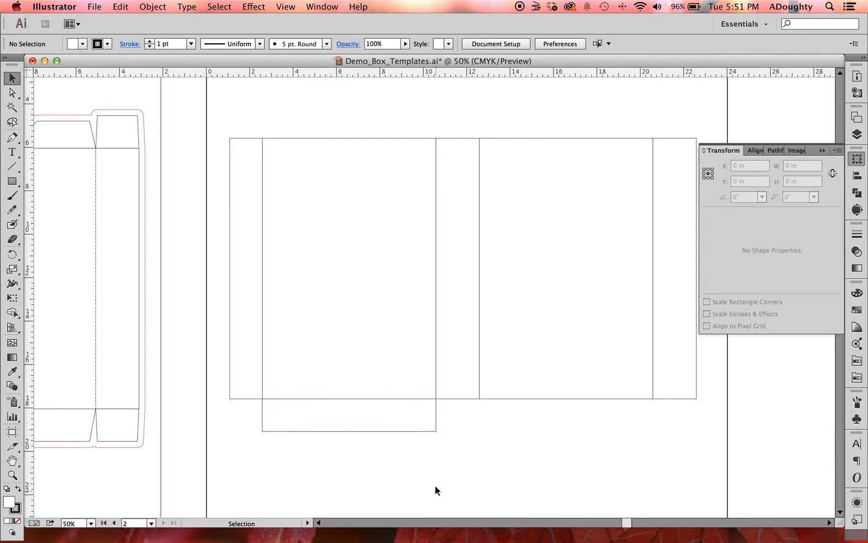
Taper the bottom flap by moving its lower-left corner point about 0.28 in to the right
left_click_drag(308, 479, 397, 351)
key("super+equal")
key("super+equal")
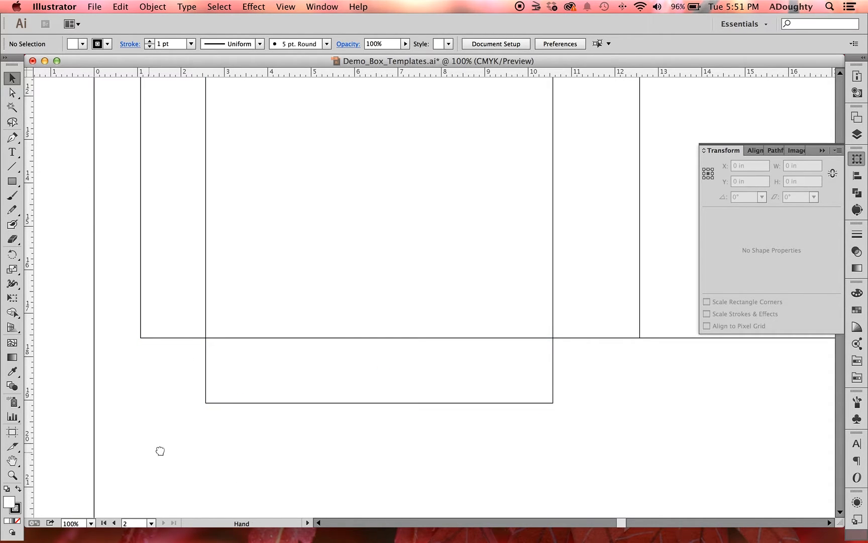
left_click_drag(159, 449, 521, 433)
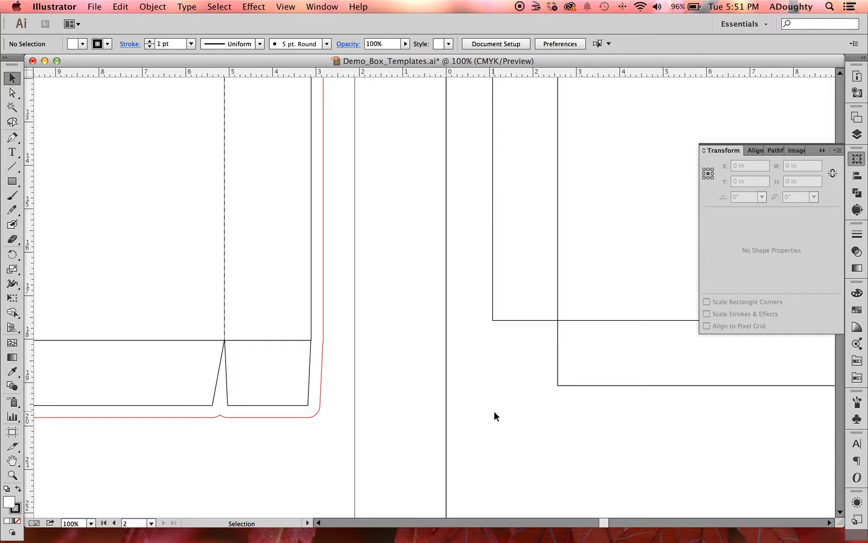
key("space")
left_click_drag(550, 395, 232, 413)
left_click(12, 92)
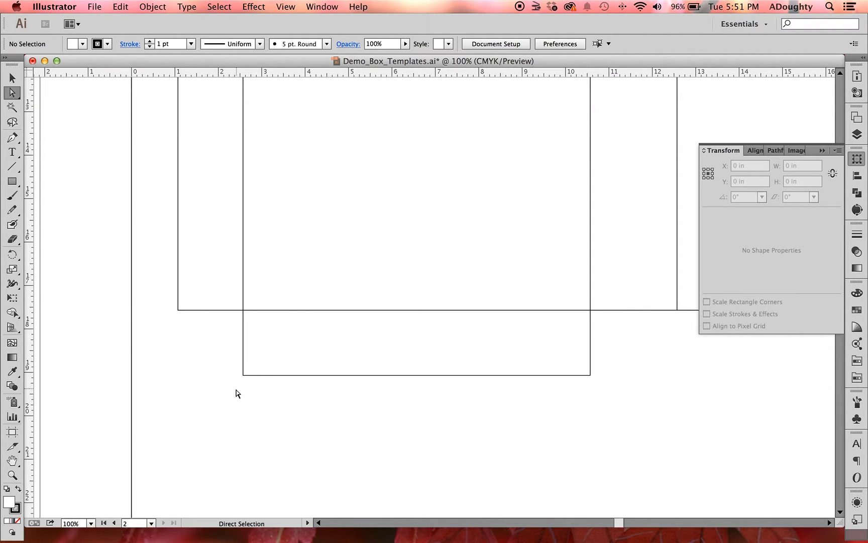
left_click_drag(228, 404, 253, 369)
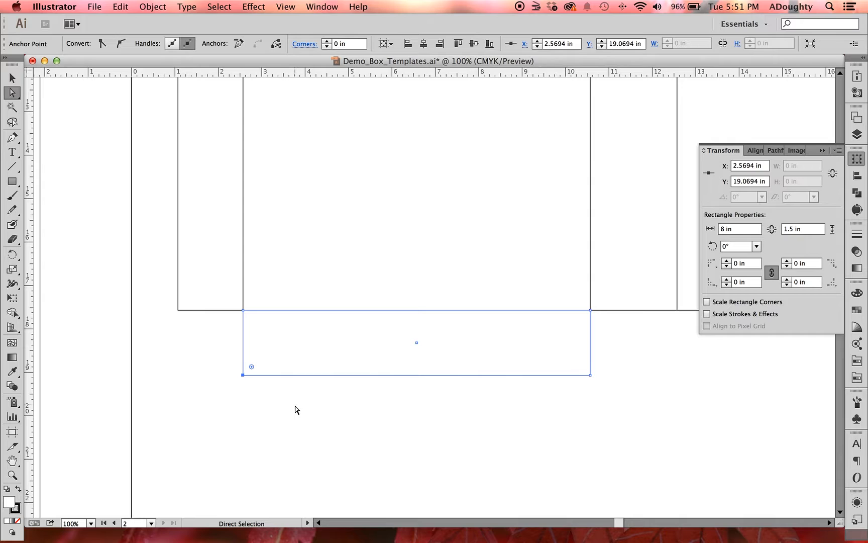
key("shift")
key("shift+Right")
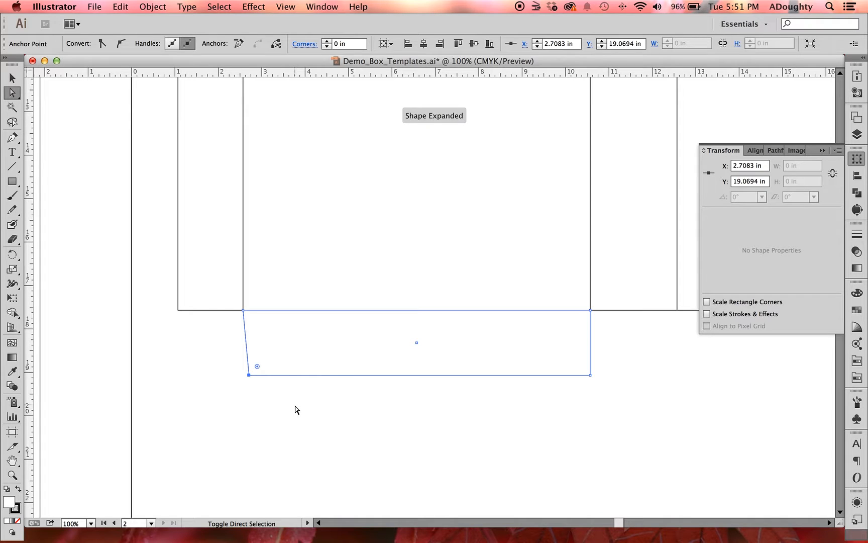
key("shift+Right")
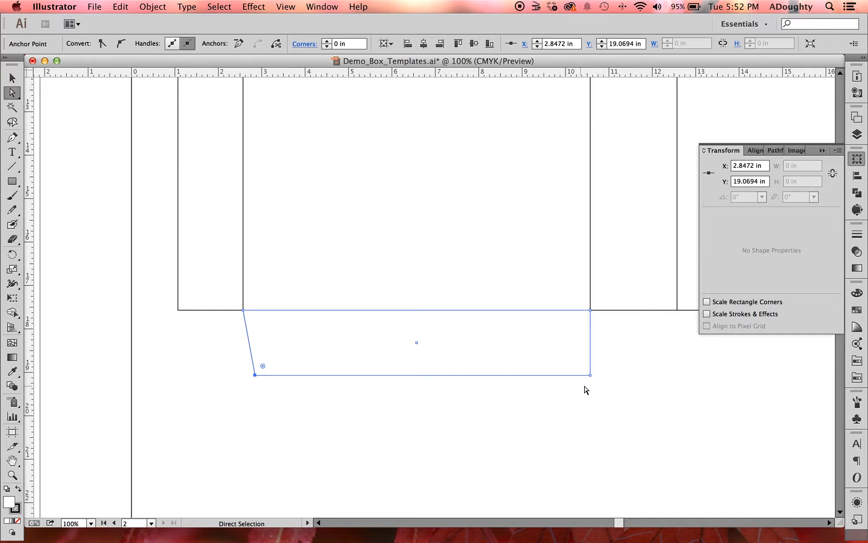
Taper the flap's other side by moving its lower-right corner point about 0.28 in to the left
left_click_drag(598, 386, 582, 372)
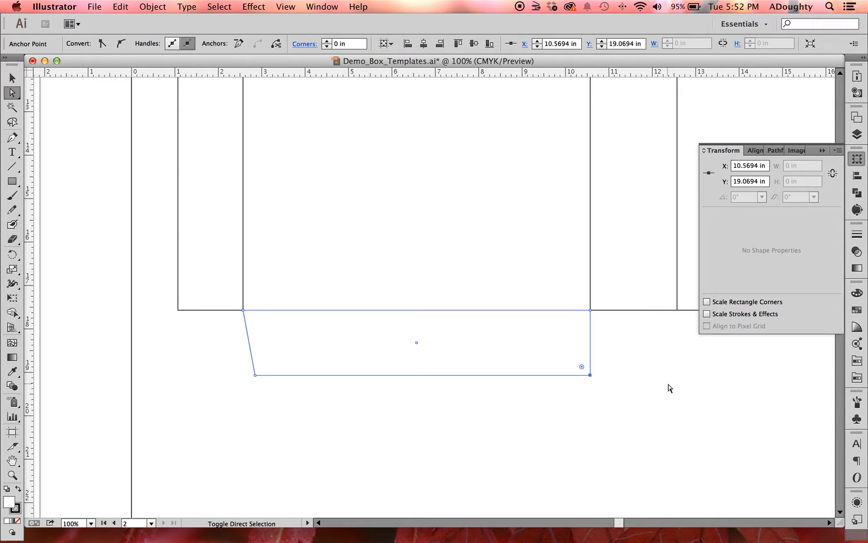
key("shift+Left")
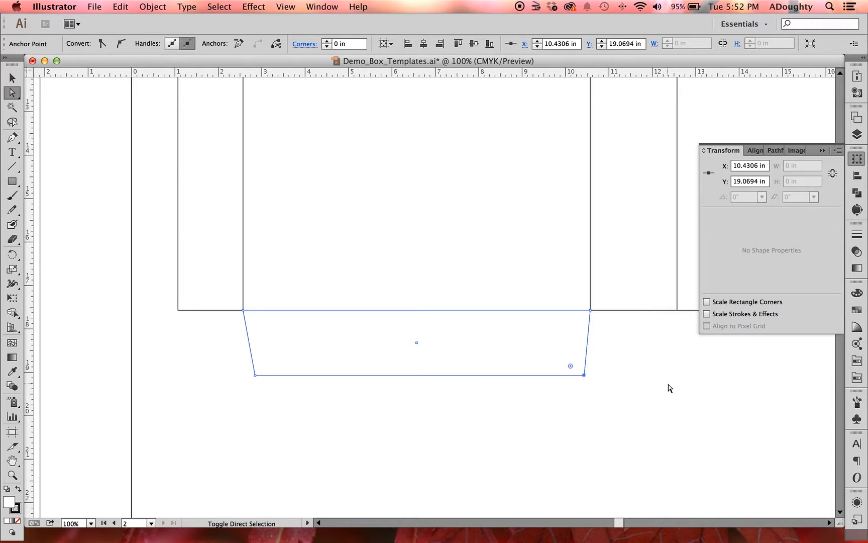
key("shift+Left")
left_click(293, 125)
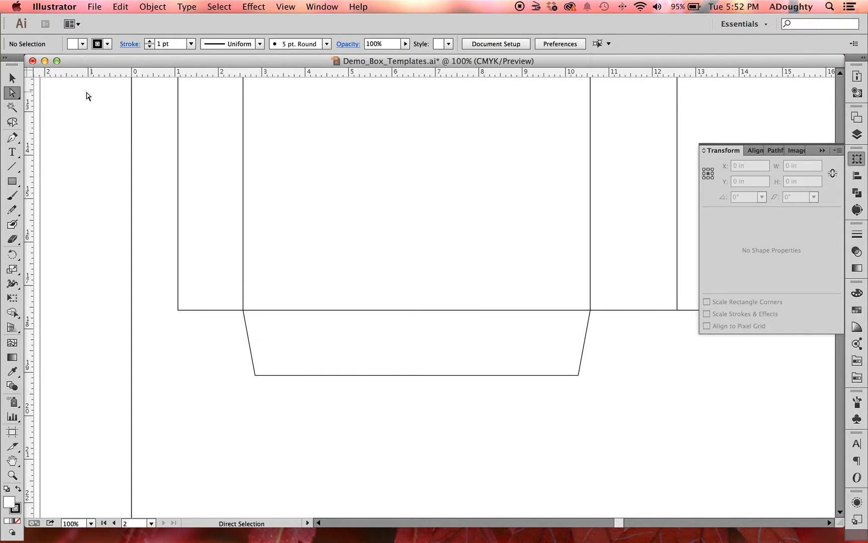
Duplicate the tapered flap 10 in horizontally so the copy sits flush under the second wide panel
left_click(12, 78)
left_click(344, 374)
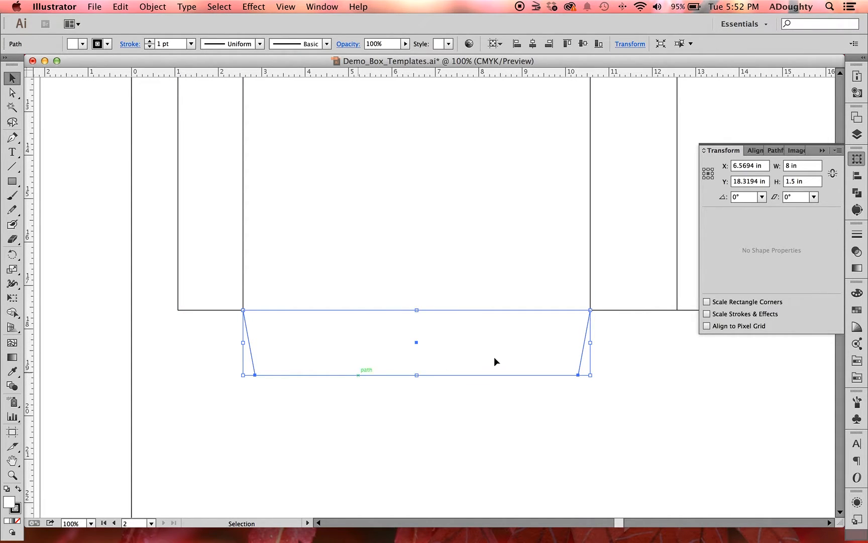
left_click_drag(599, 423, 487, 420)
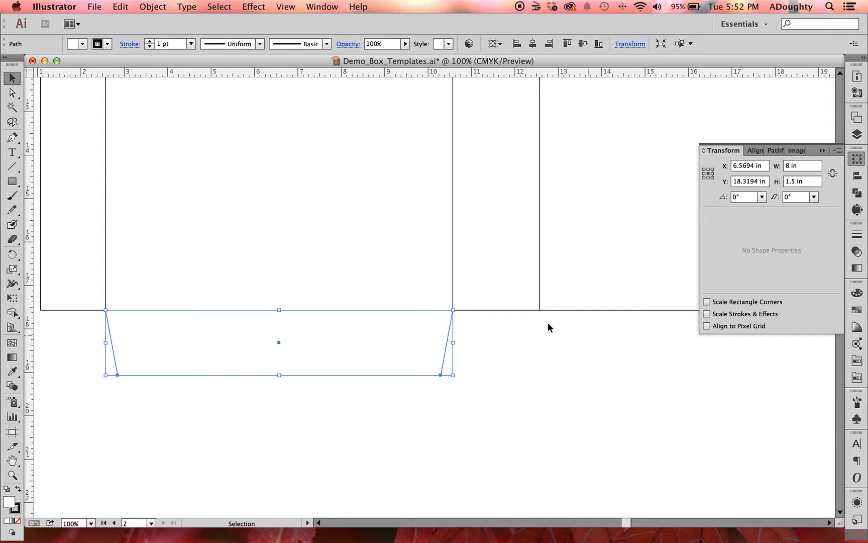
left_click_drag(226, 347, 650, 357)
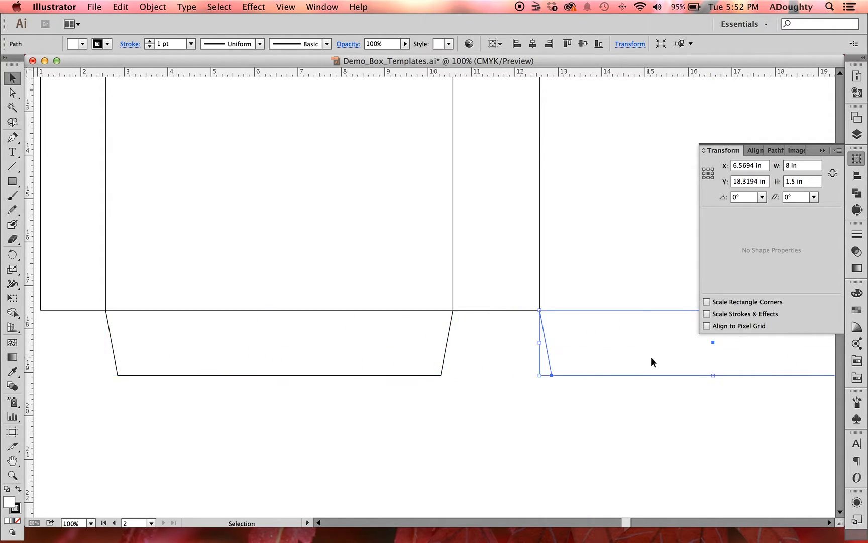
left_click(416, 389)
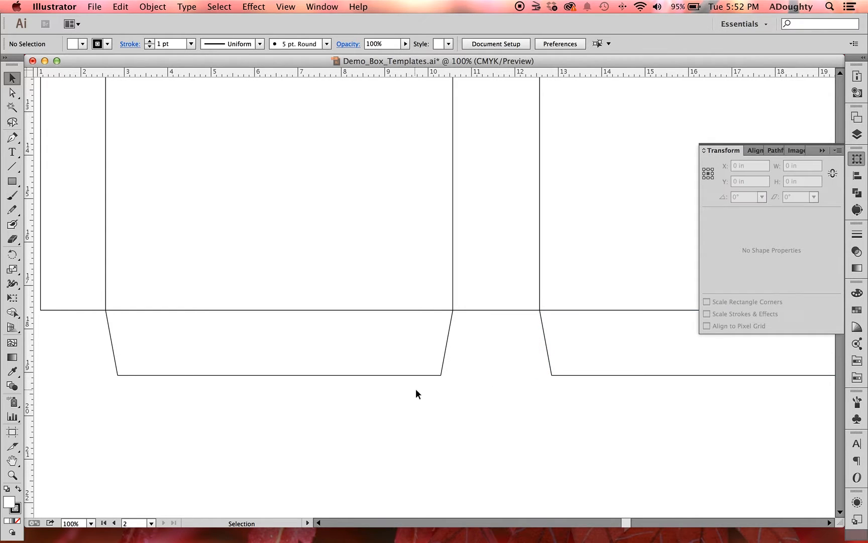
Duplicate the second flap 2 in to the left and narrow the copy to about 1.99 in to fit under the middle narrow panel
scroll(294, 442, "right", 5)
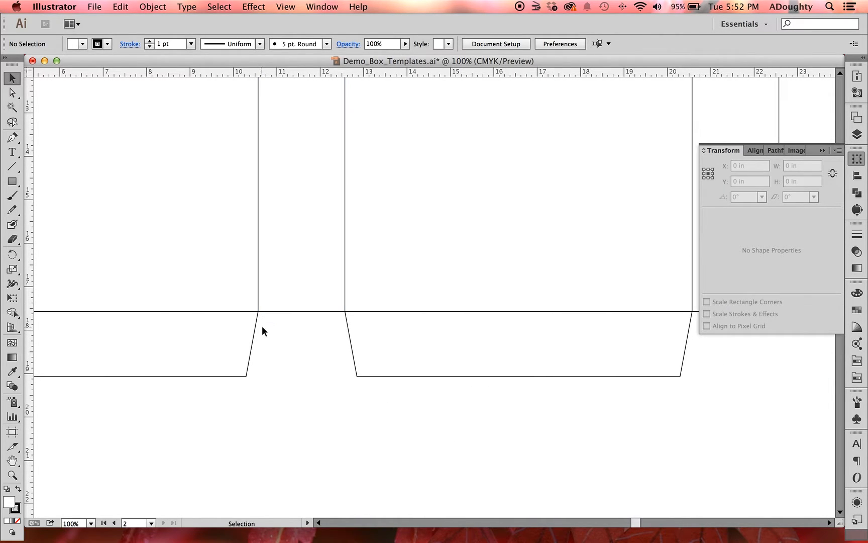
left_click(516, 341)
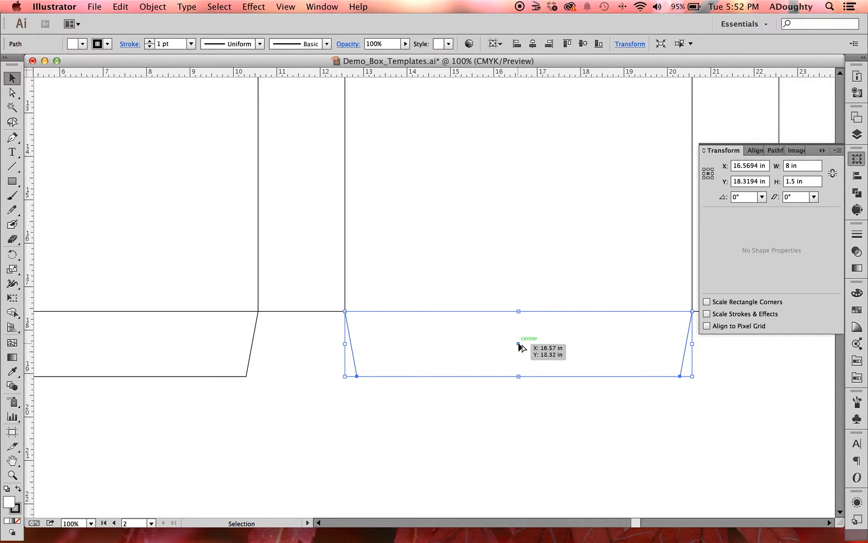
left_click_drag(519, 345, 434, 343)
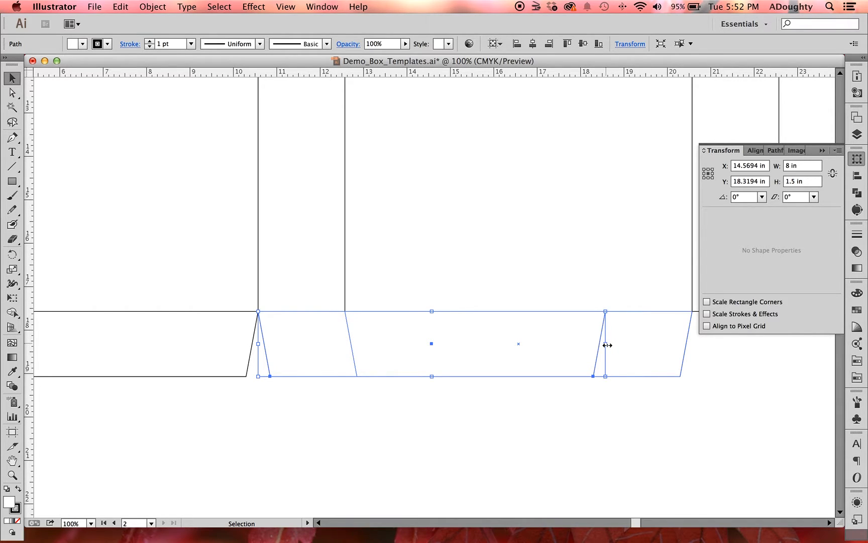
left_click_drag(607, 344, 471, 344)
left_click_drag(390, 344, 346, 344)
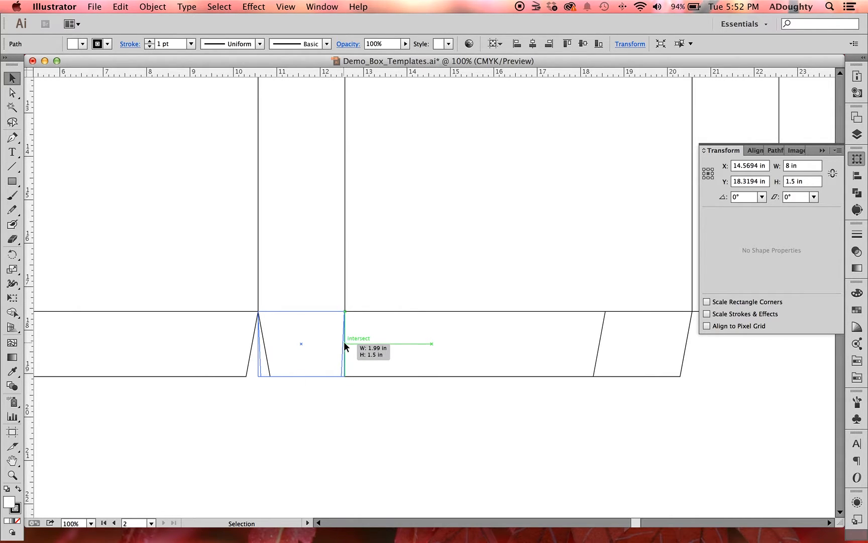
left_click_drag(344, 341, 345, 343)
left_click(391, 429)
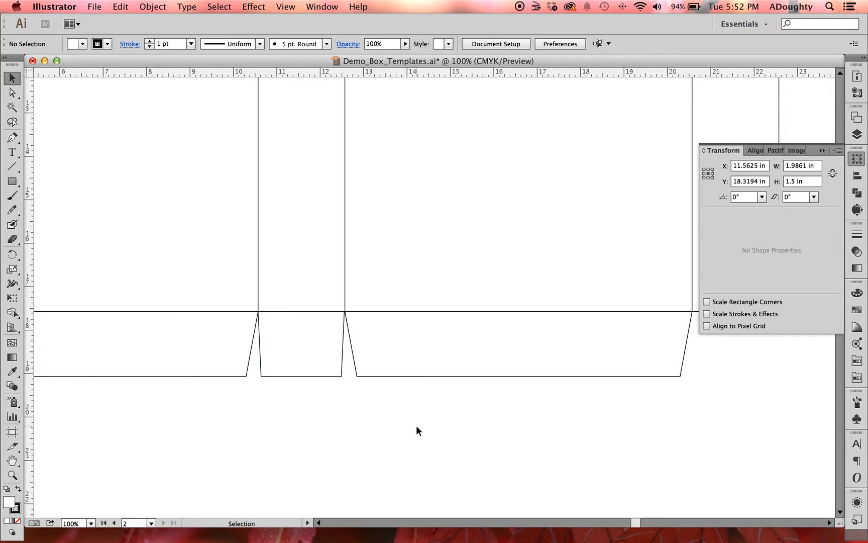
Duplicate the middle narrow flap about 10 in to the right so the copy fits under the last narrow panel
left_click(355, 376)
scroll(553, 428, "right", 5)
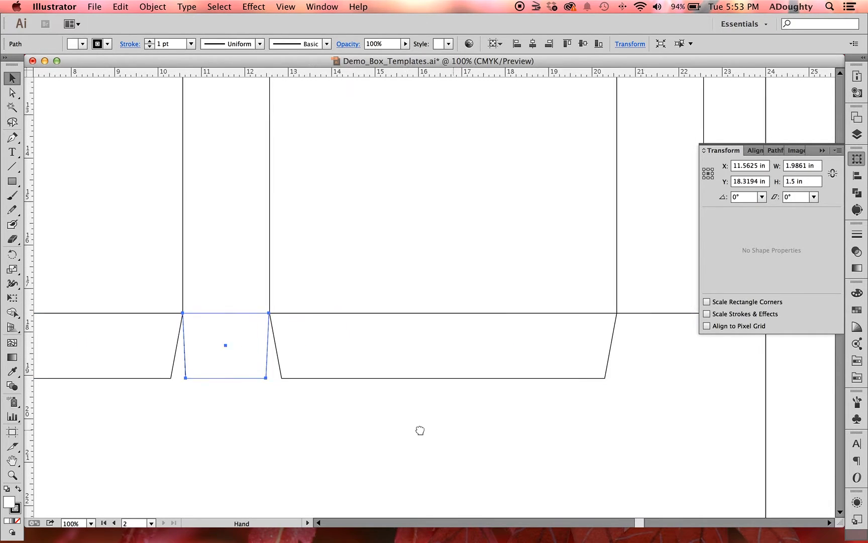
left_click(163, 436)
left_click(171, 346)
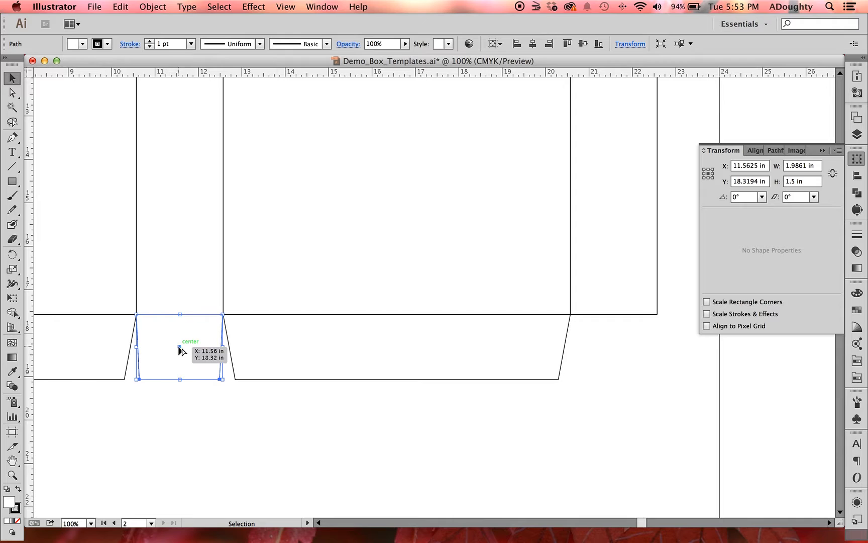
left_click_drag(180, 348, 615, 384)
left_click(588, 413)
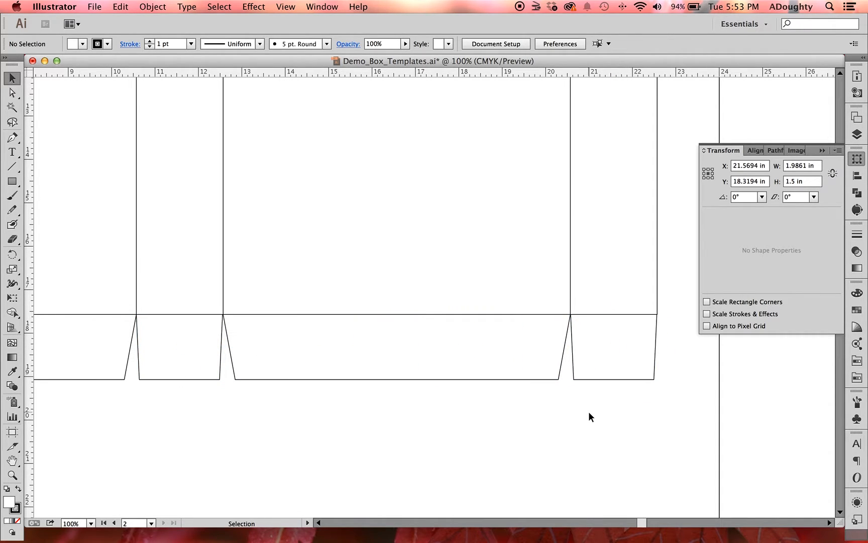
Examine the top flaps of the finished template on the first artboard, including the dimensions of the flap with the wide cutout
left_click_drag(281, 388, 591, 393)
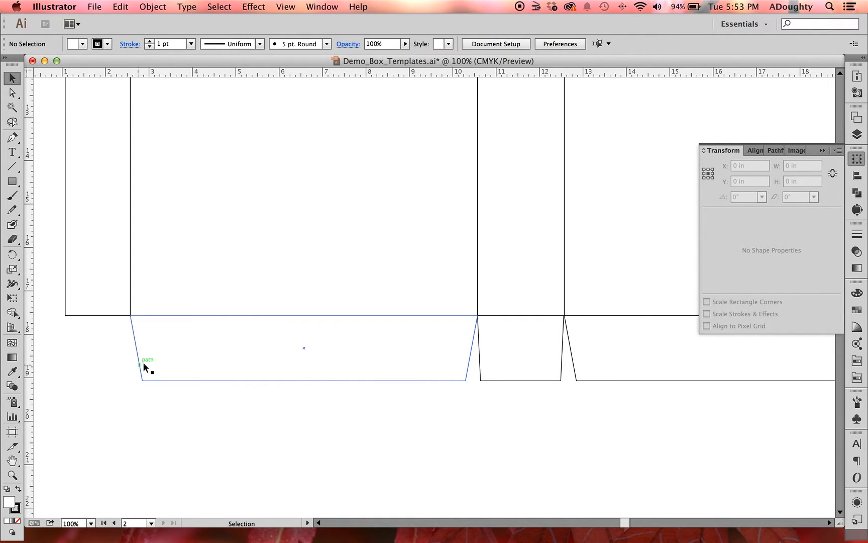
key("super+minus")
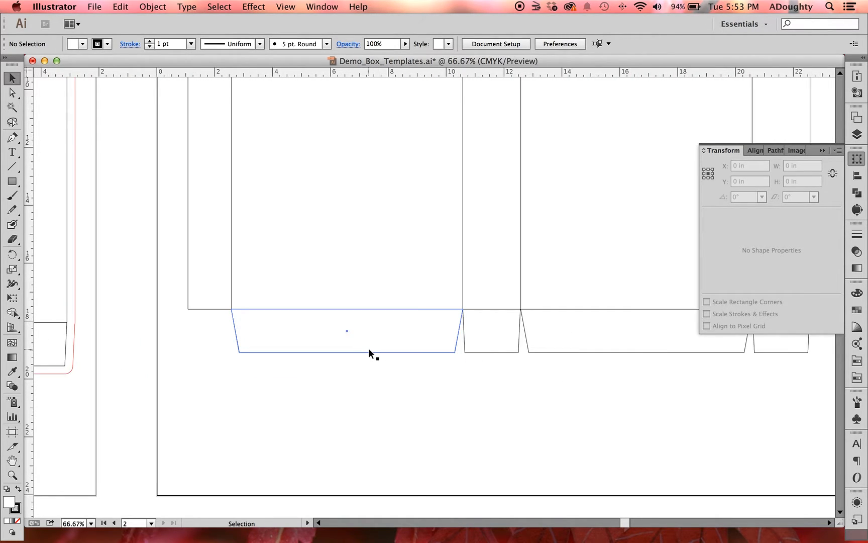
key("super+minus")
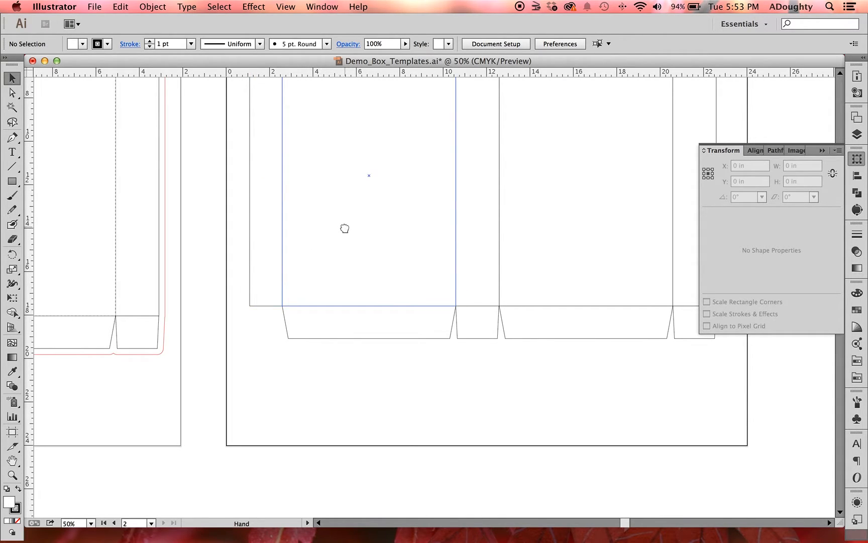
left_click_drag(343, 227, 257, 341)
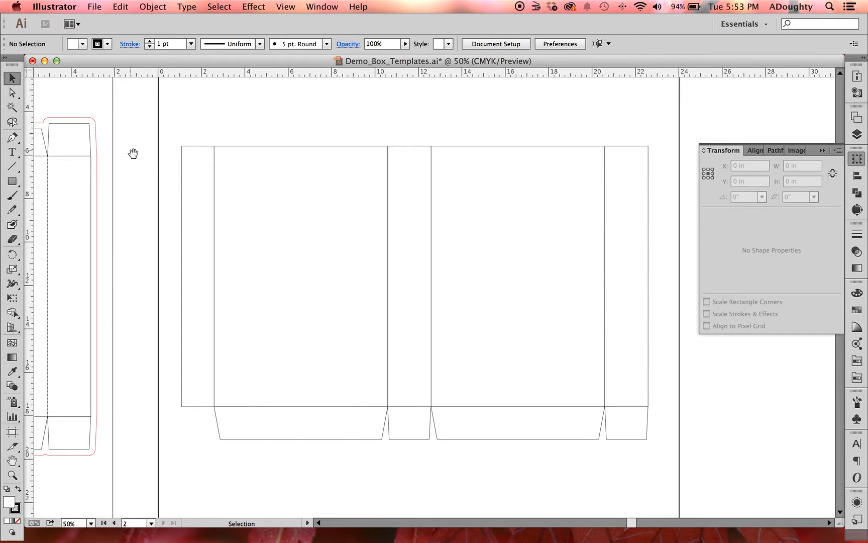
left_click_drag(134, 153, 399, 190)
left_click_drag(229, 190, 418, 198)
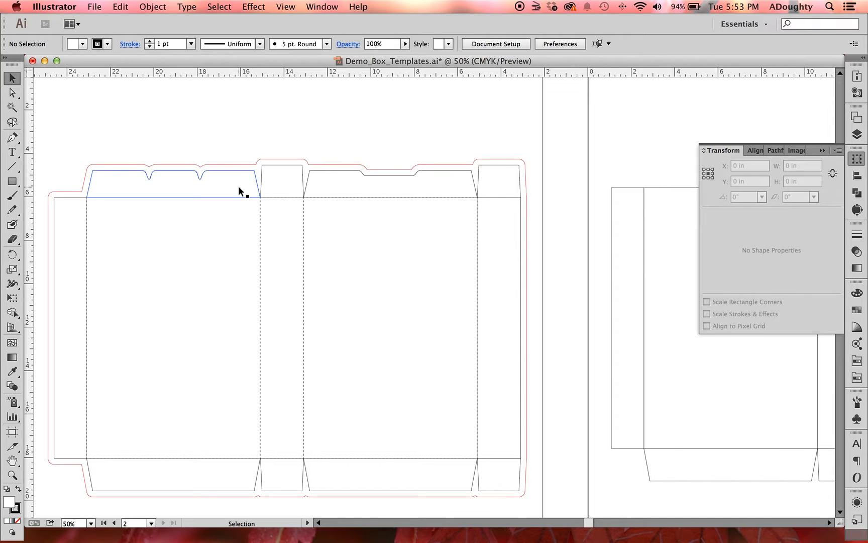
scroll(238, 186, "left", 1)
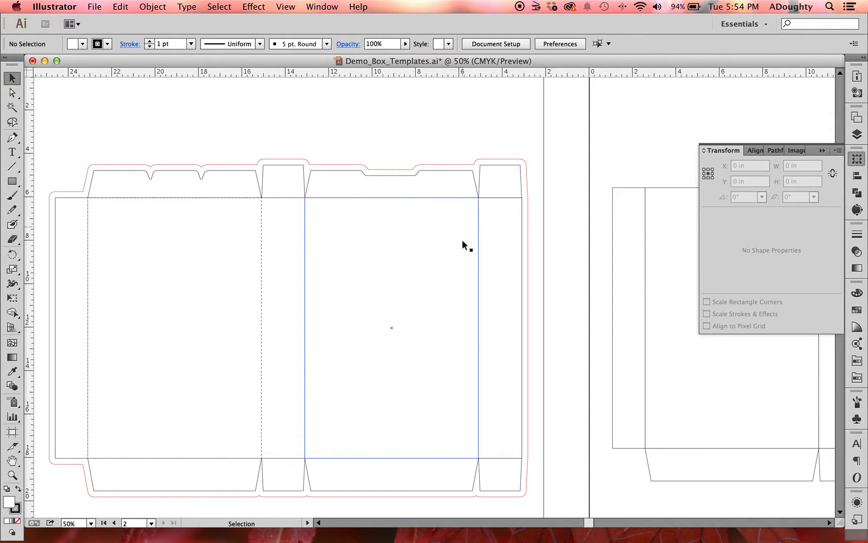
left_click(468, 176)
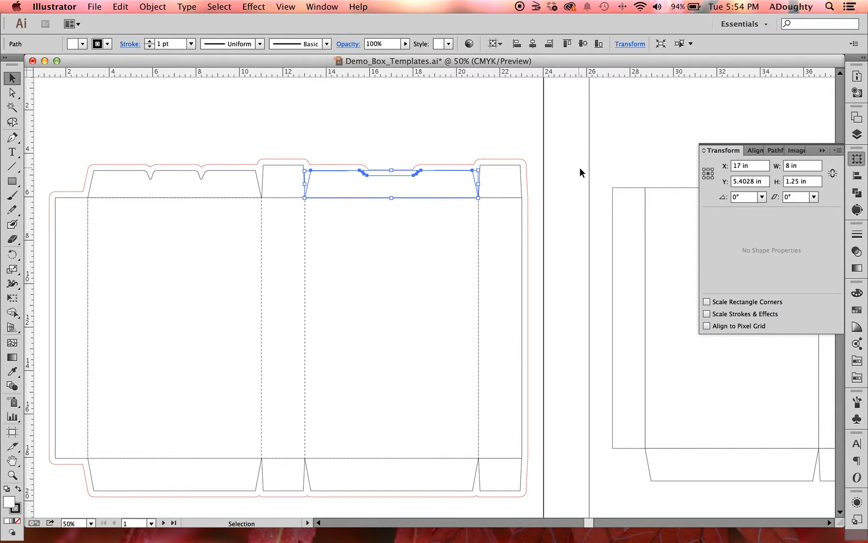
left_click(607, 155)
Draw an 8 in wide by 2 in high rectangle above the first wide panel on the second artboard
key("space")
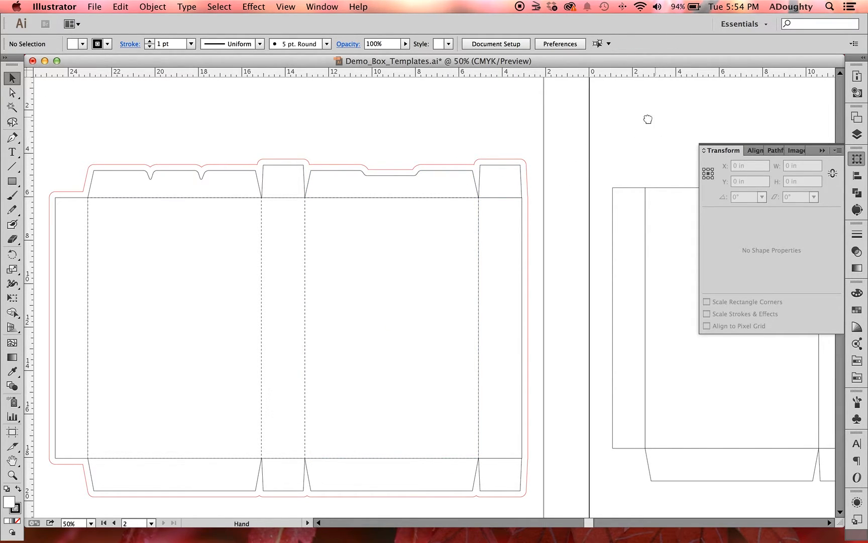
left_click_drag(648, 119, 502, 128)
left_click_drag(752, 134, 378, 128)
left_click_drag(614, 136, 530, 171)
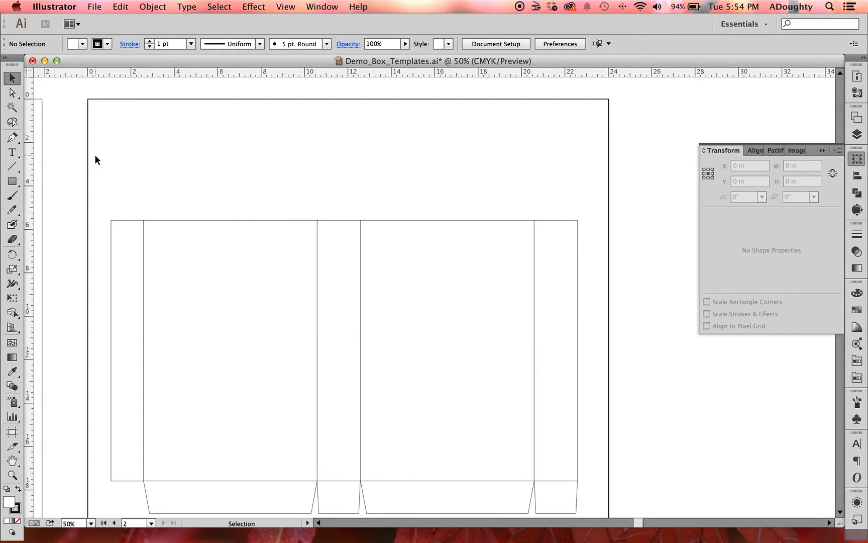
left_click(12, 181)
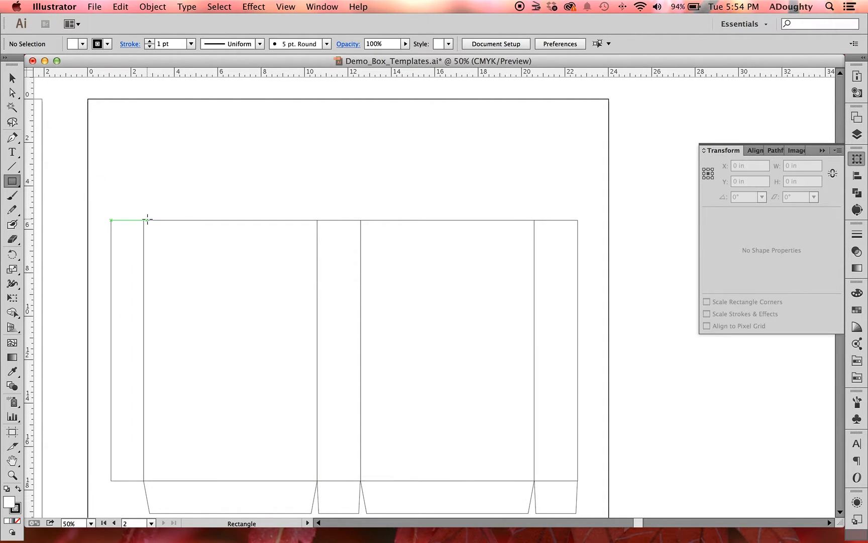
left_click(144, 170)
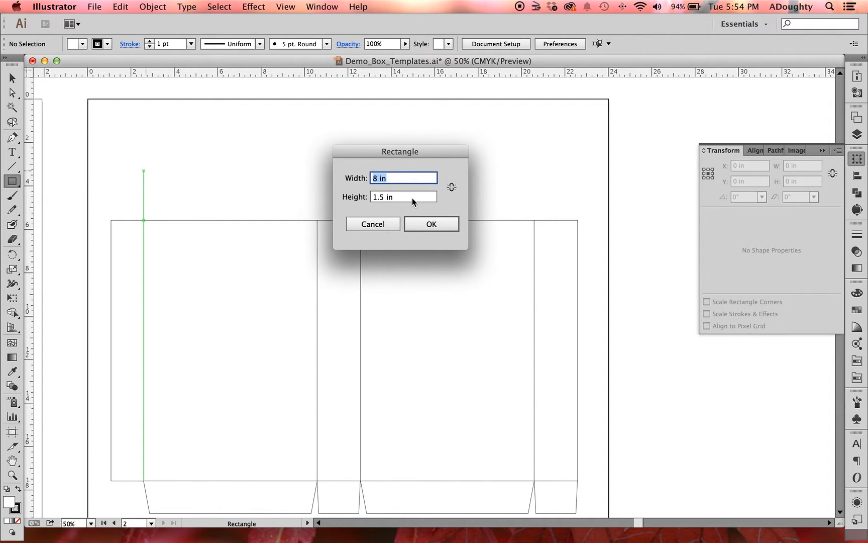
key("Tab")
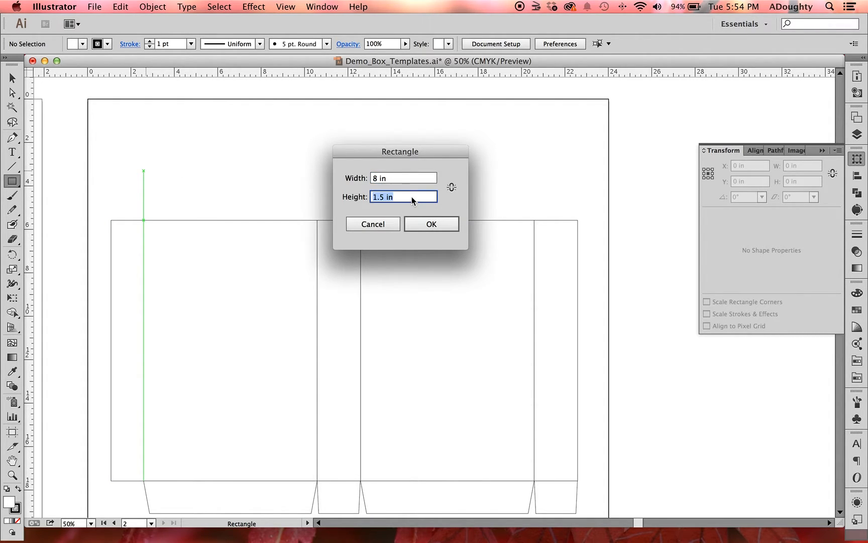
type("2")
left_click(415, 225)
left_click(13, 79)
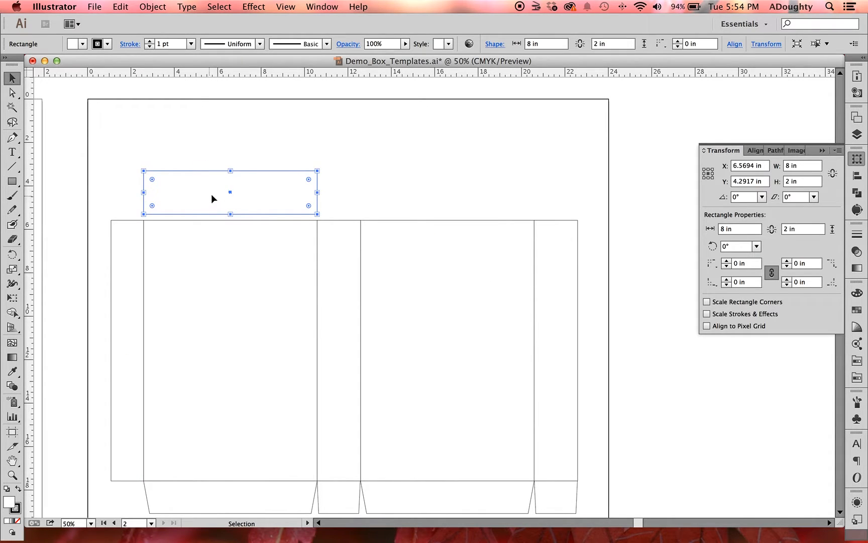
Move the rectangle up and right into the empty space above the panels, centred at about X 11.57 in, Y 2.07 in
left_click_drag(231, 193, 234, 193)
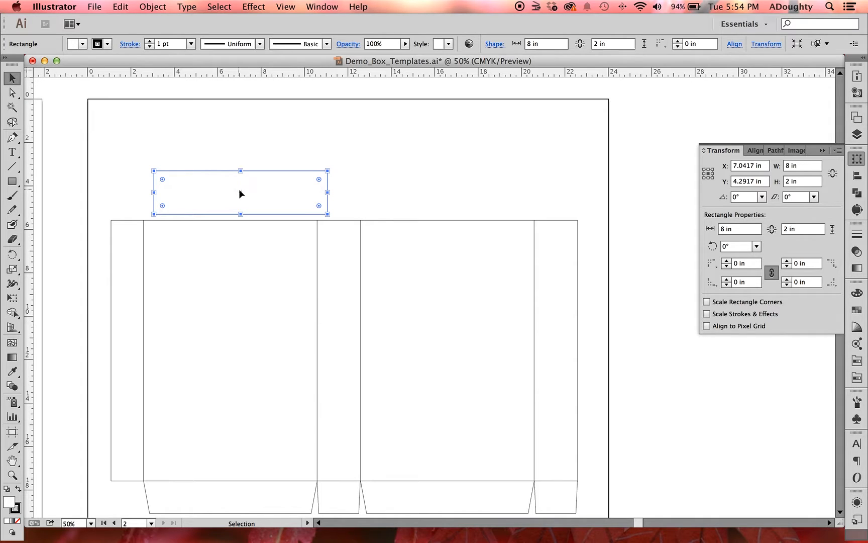
left_click_drag(241, 193, 338, 157)
left_click(398, 203)
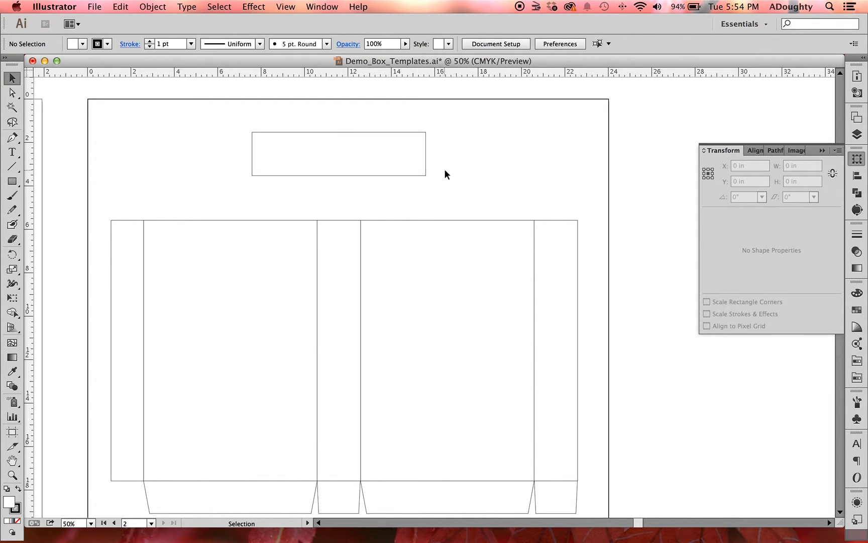
left_click(392, 172)
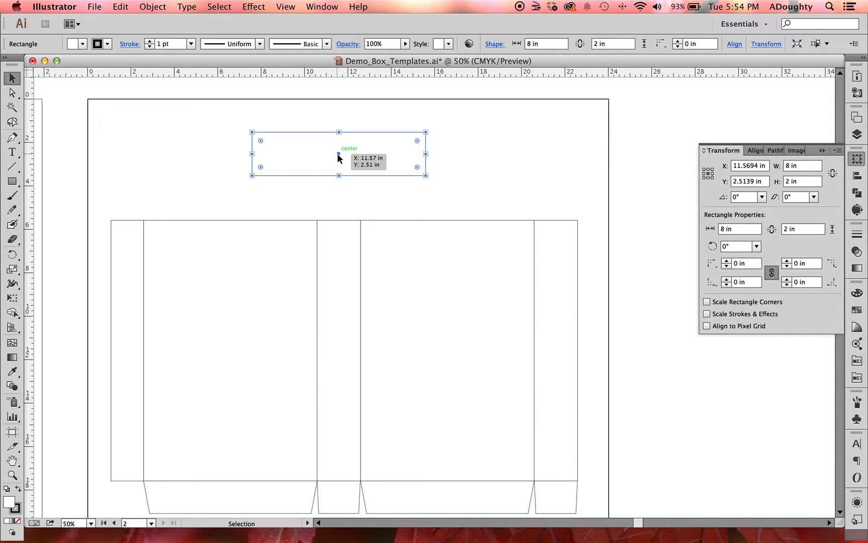
left_click_drag(339, 154, 337, 145)
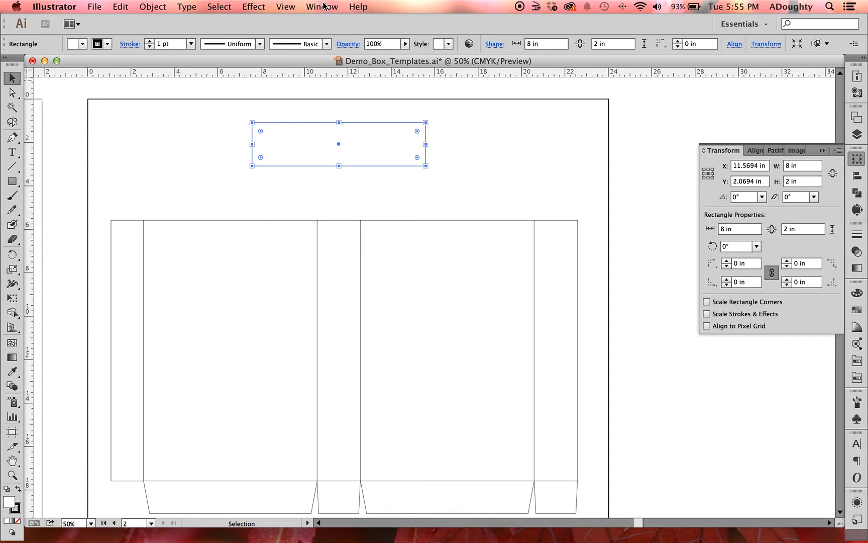
Convert the 8 by 2 in rectangle into a guide
left_click(291, 7)
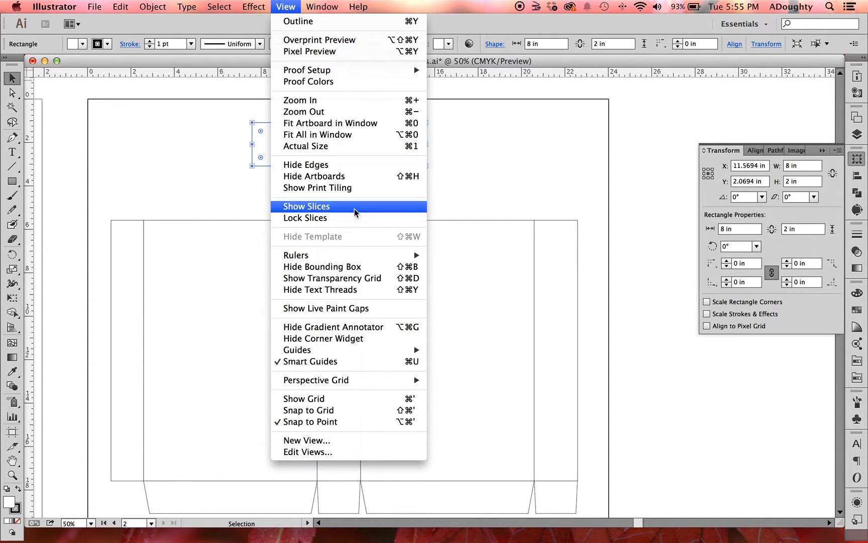
mouse_move(378, 350)
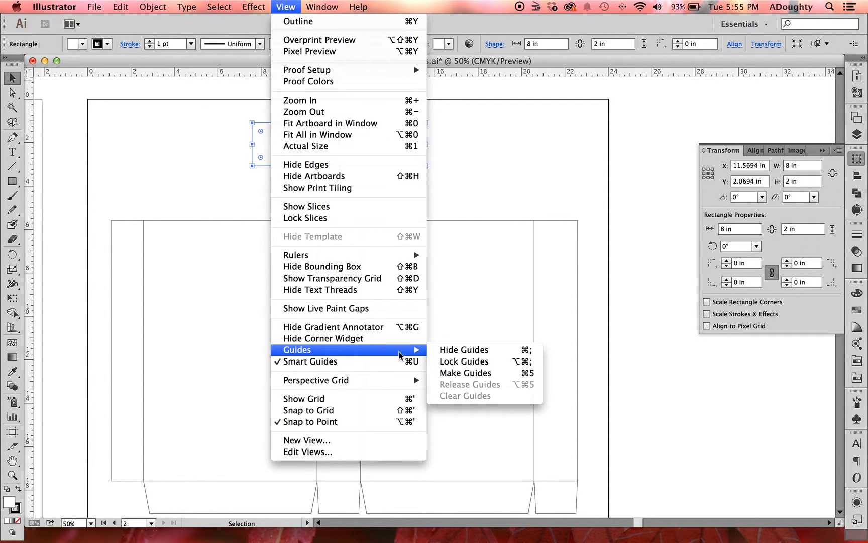
left_click(453, 373)
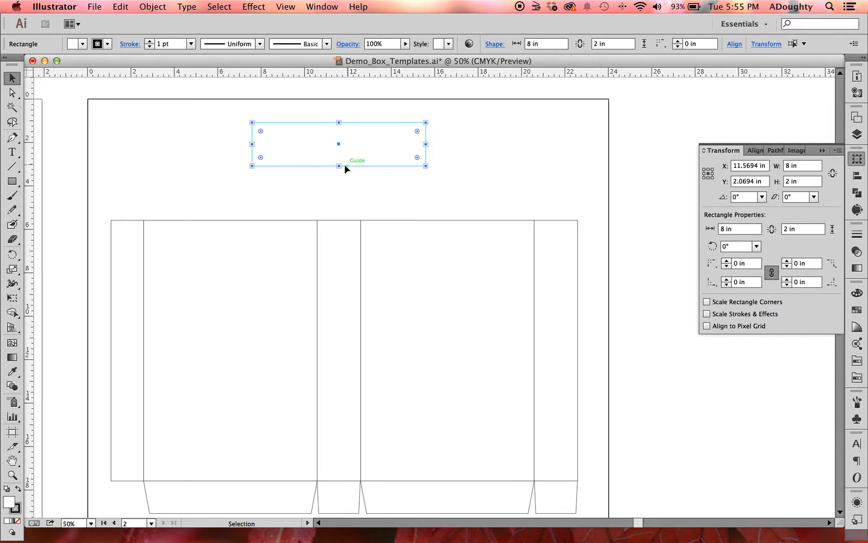
Release the rectangular guide back to a normal path and make it a guide again
left_click(376, 191)
left_click(397, 167)
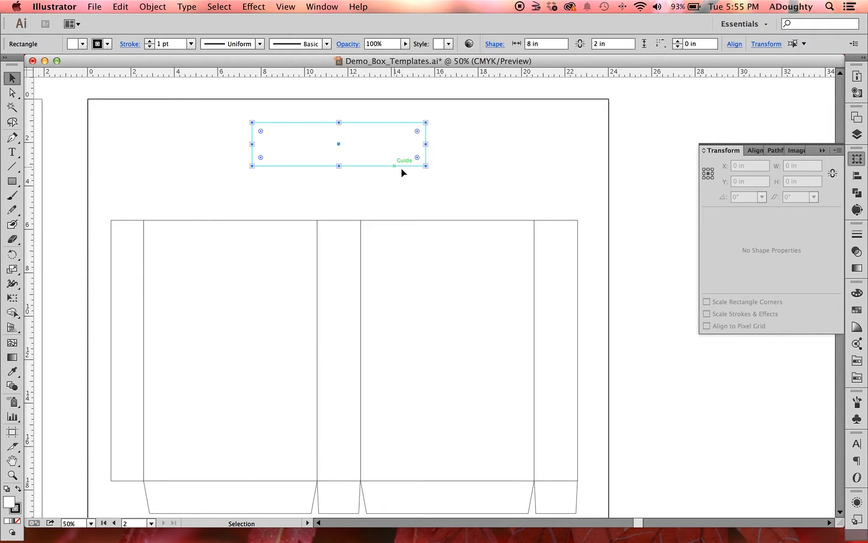
left_click(405, 174)
left_click(413, 166)
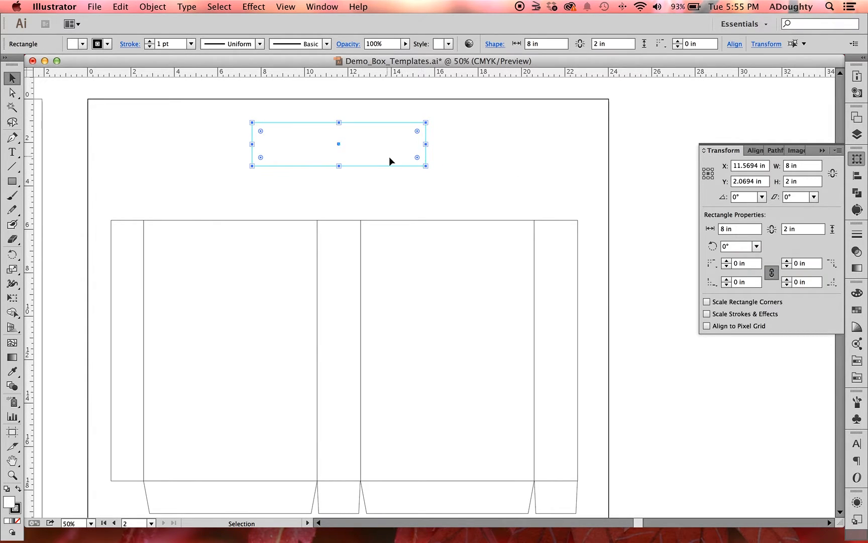
key("super+alt+5")
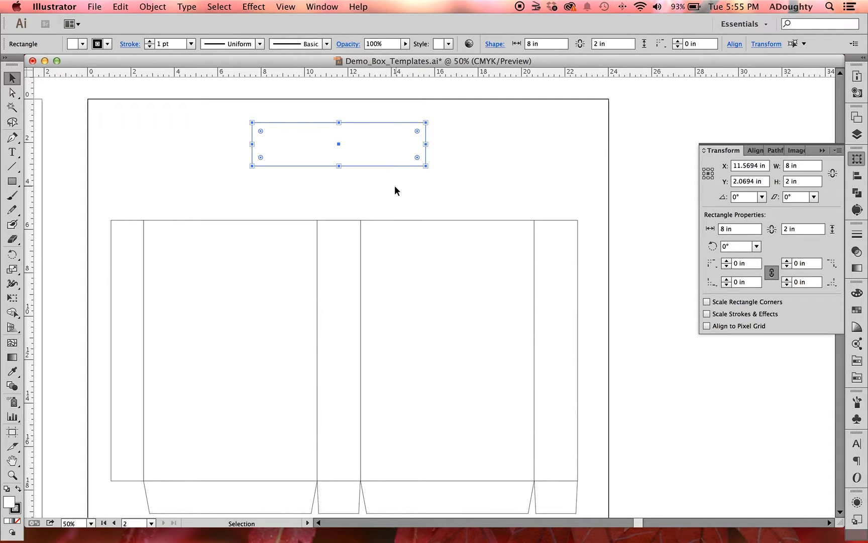
key("super+5")
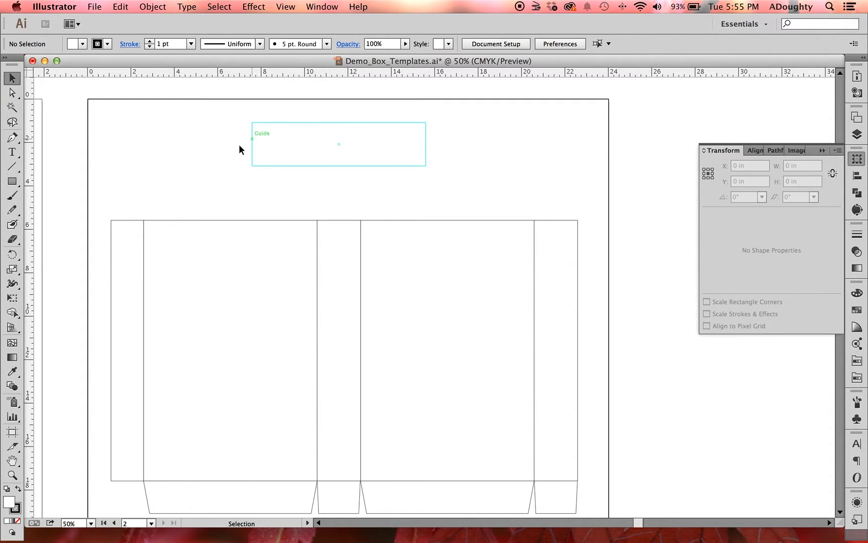
Try moving the unlocked rectangular guide, and undo the move
left_click(328, 122)
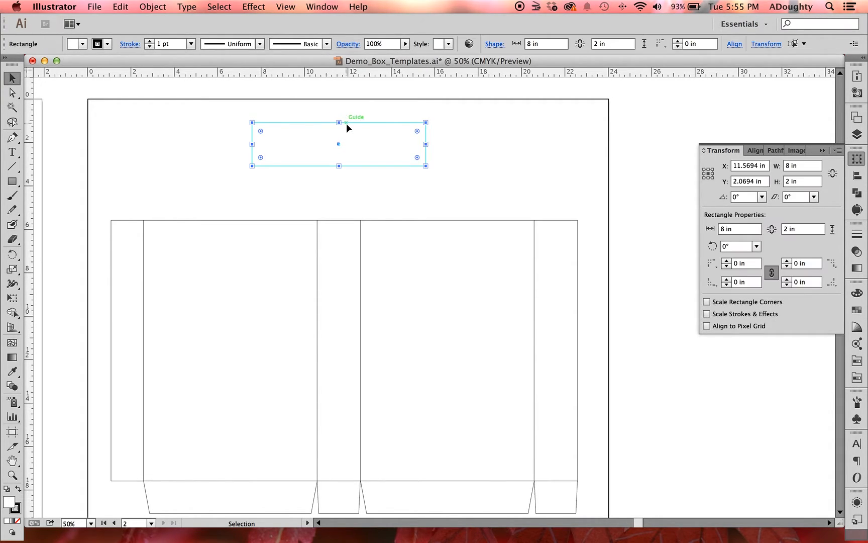
left_click_drag(374, 123, 303, 136)
key("super+z")
Lock the guides so the rectangular guide cannot be selected or moved
left_click(286, 6)
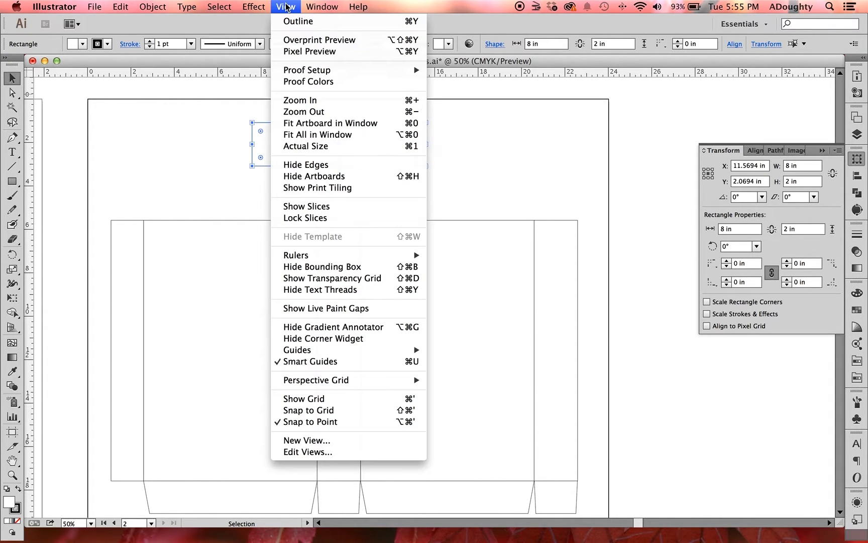
mouse_move(366, 350)
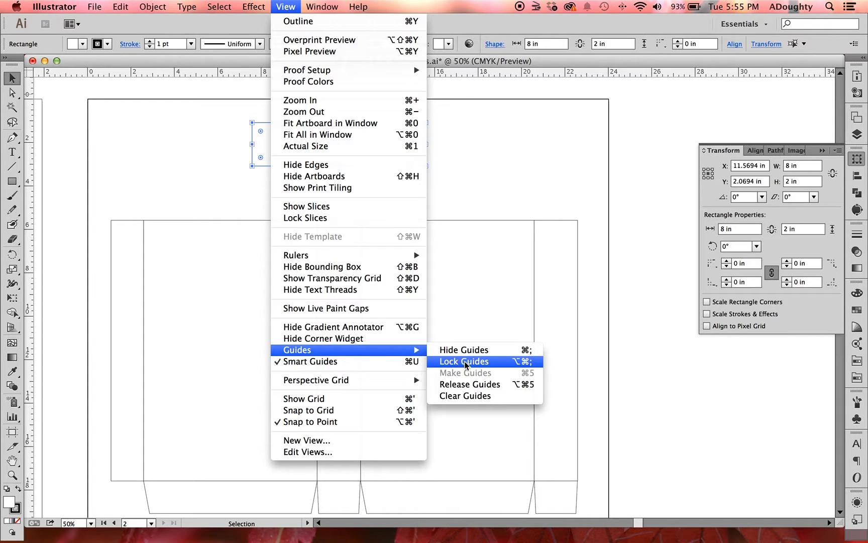
left_click(498, 362)
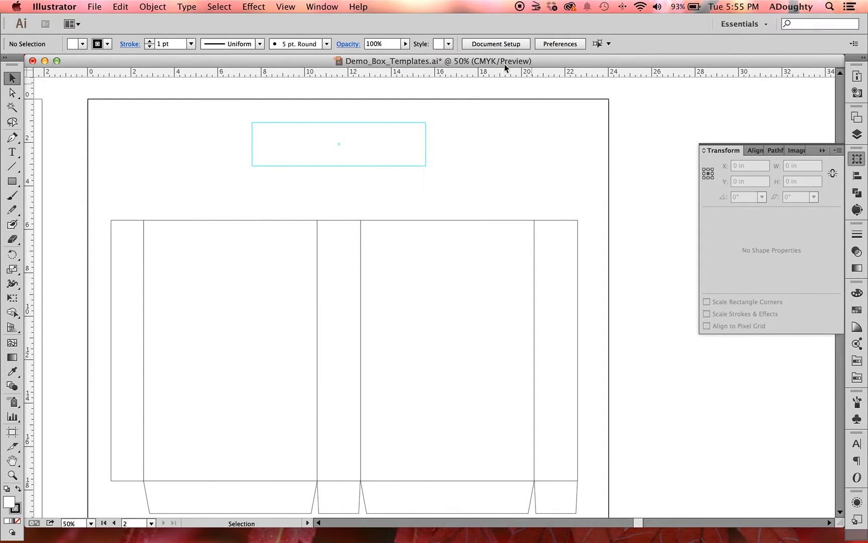
Draw an 8 in wide by 1.25 in high rectangle overlapping the rectangular guide above the panels
left_click(12, 181)
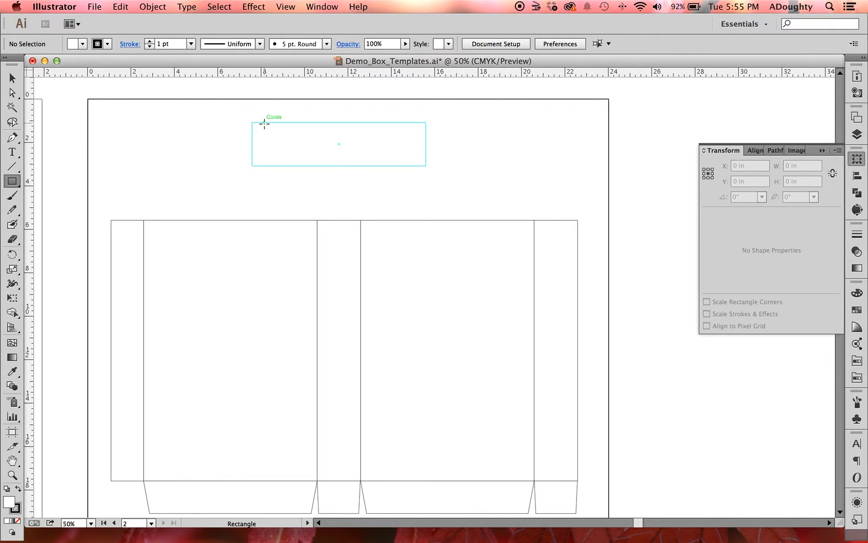
left_click(215, 128)
left_click(382, 197)
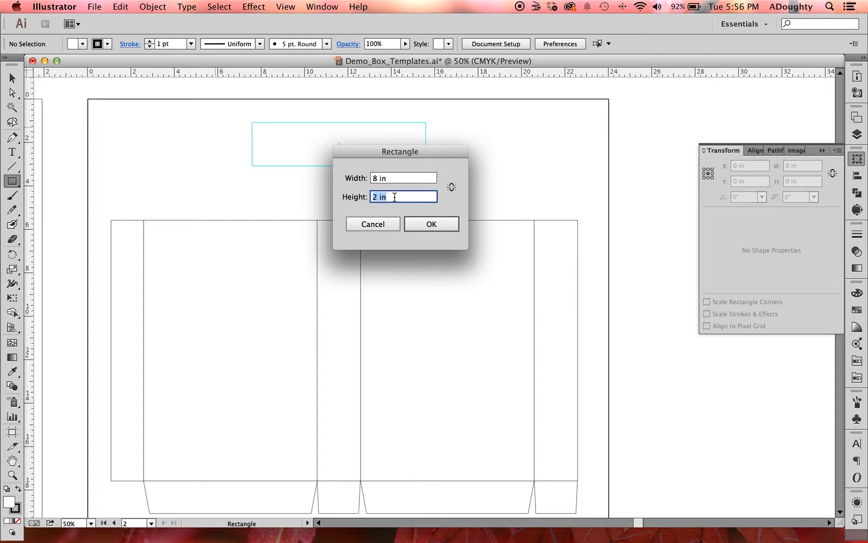
type("1.25")
left_click(446, 225)
left_click(12, 79)
left_click(120, 134)
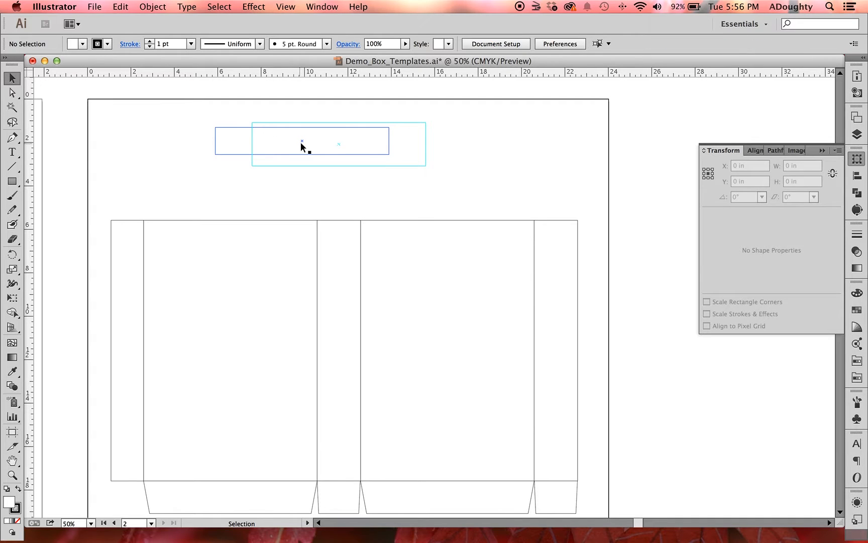
Move the 8 by 1.25 in rectangle into the guide so their top and side edges line up
left_click(304, 140)
left_click_drag(337, 137, 341, 140)
left_click(516, 128)
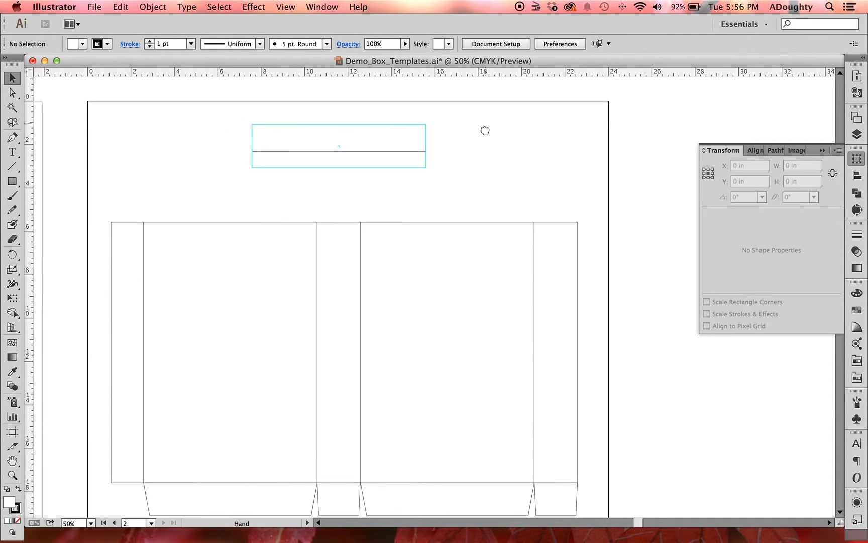
Fill the 8 by 1.25 in rectangle inside the guide with the bright pink swatch
scroll(496, 159, "up", 2)
key("super+1")
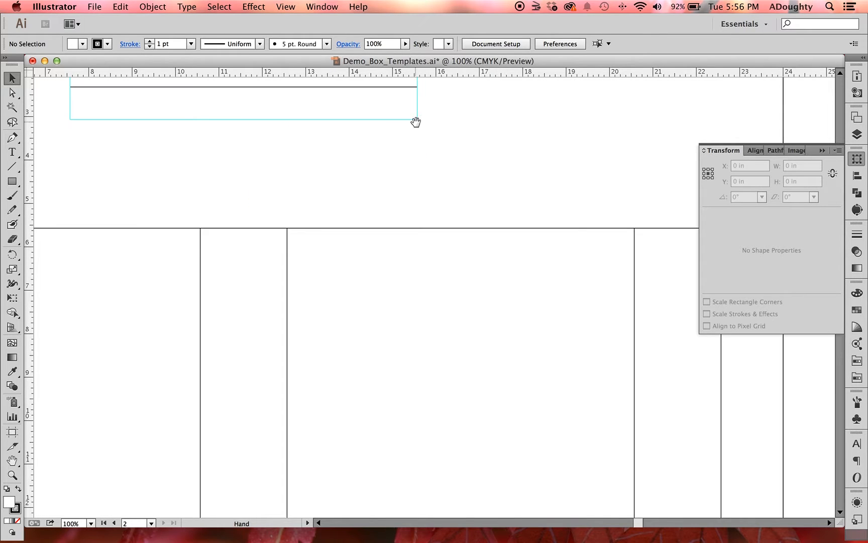
scroll(523, 258, "up", 5)
scroll(523, 258, "left", 4)
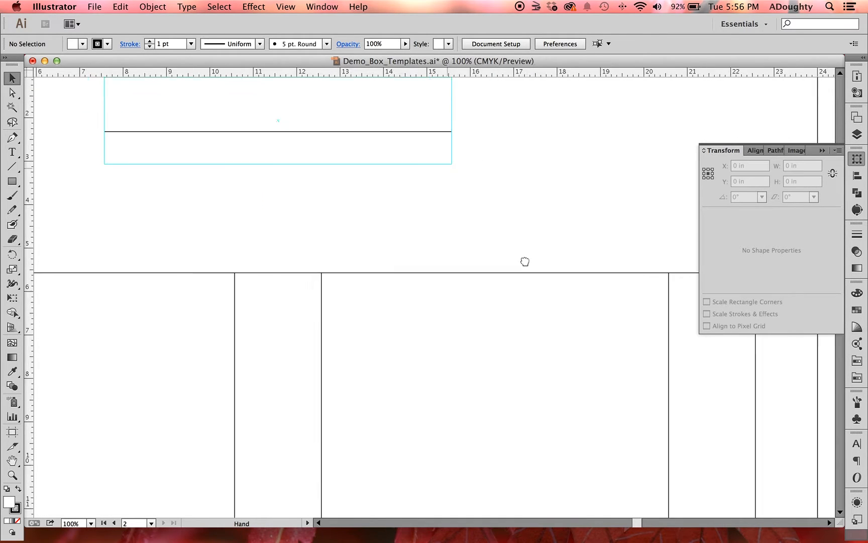
left_click(463, 276)
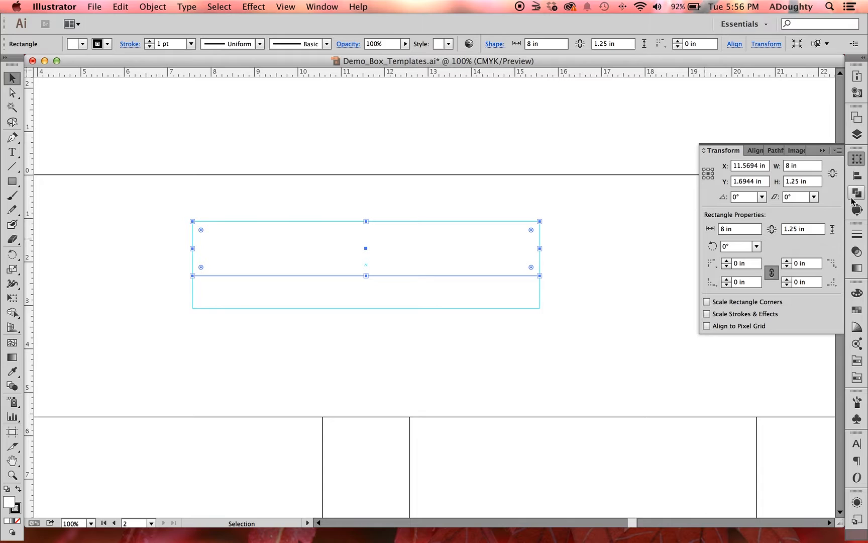
left_click(859, 256)
left_click(857, 310)
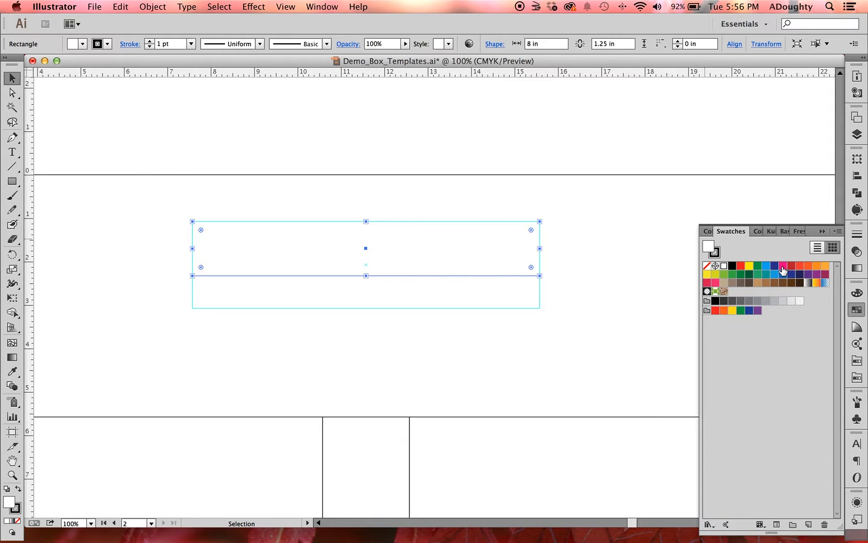
left_click(778, 266)
left_click(782, 267)
left_click(606, 262)
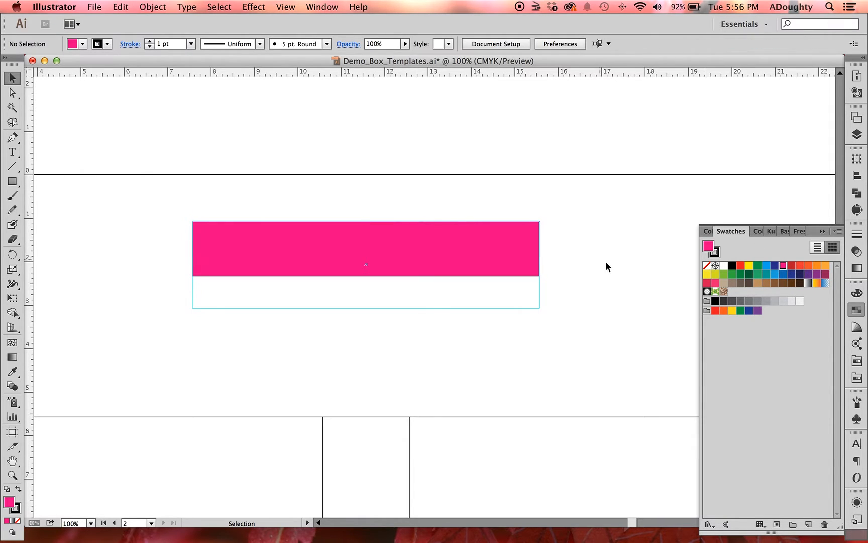
Duplicate the pink rectangle down to the guide's bottom edge and fill the copy with the light blue swatch
left_click(515, 254)
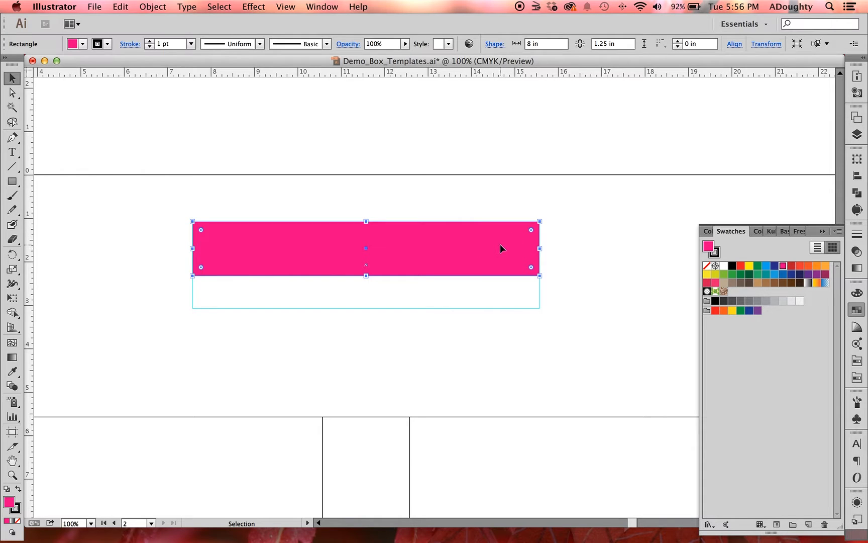
left_click_drag(509, 244, 509, 278)
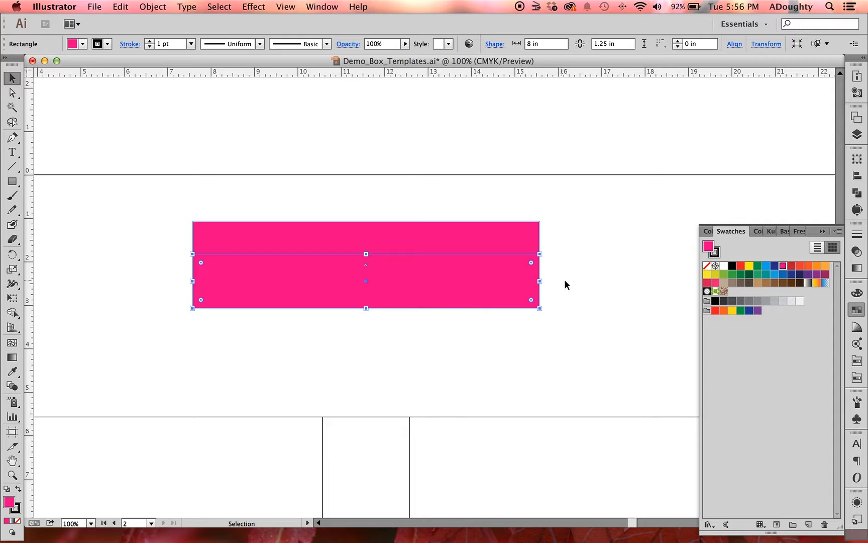
left_click(766, 266)
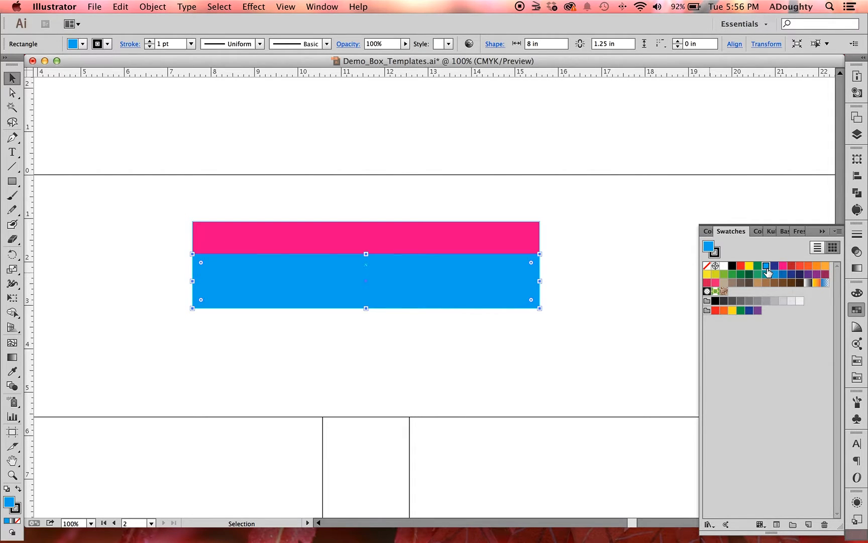
left_click(582, 232)
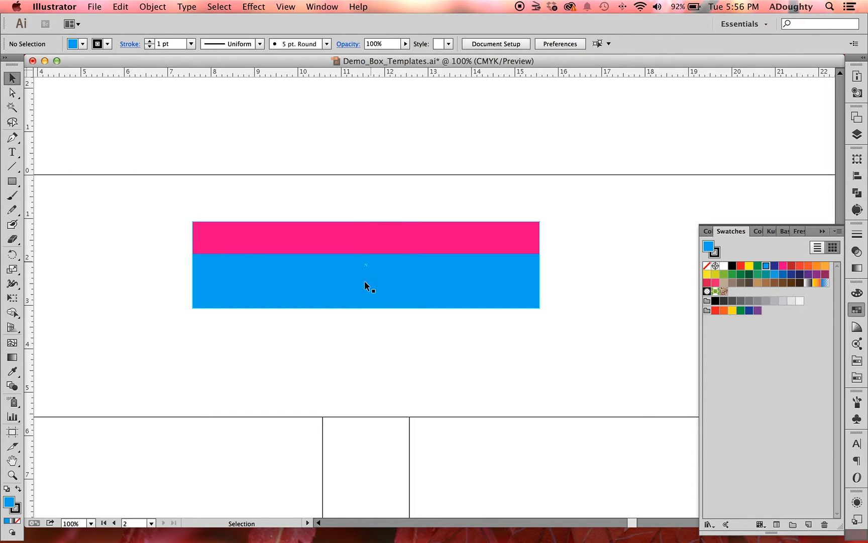
Set the blending mode of both the pink and the blue rectangle to Multiply
left_click_drag(510, 283, 507, 283)
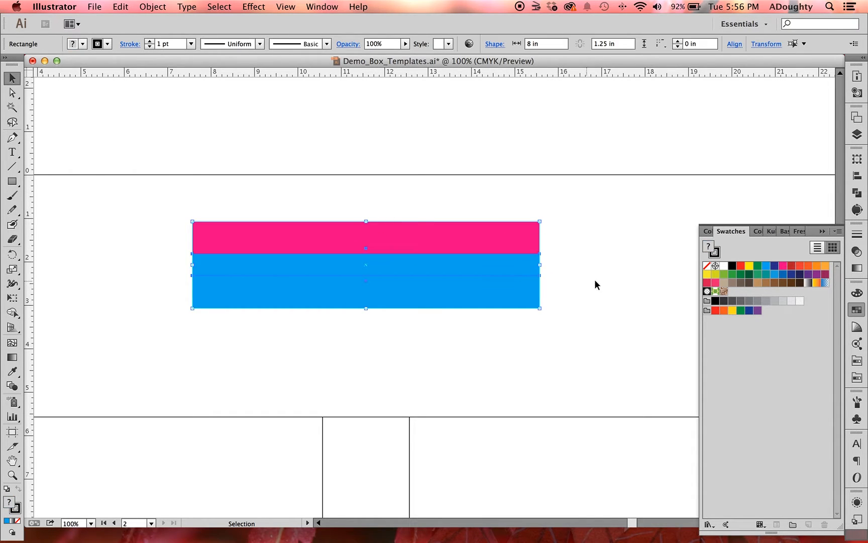
left_click(857, 251)
left_click(750, 246)
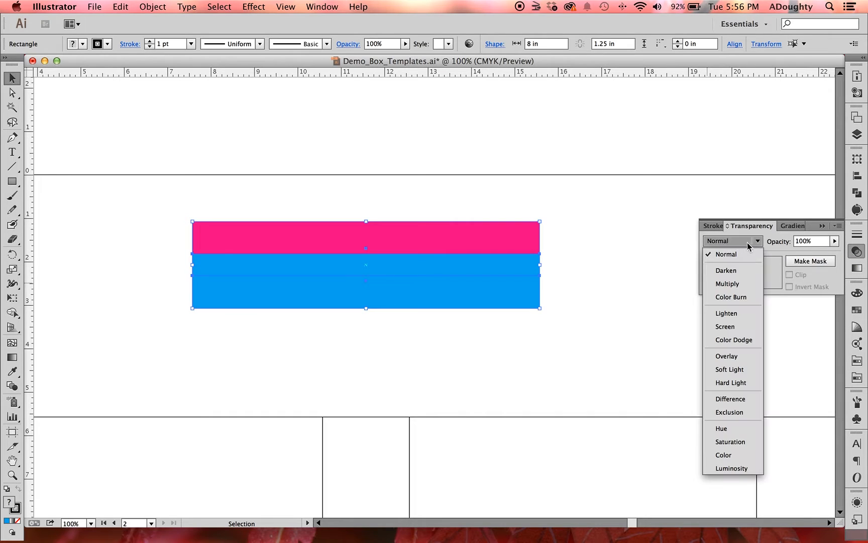
left_click(739, 282)
left_click(593, 182)
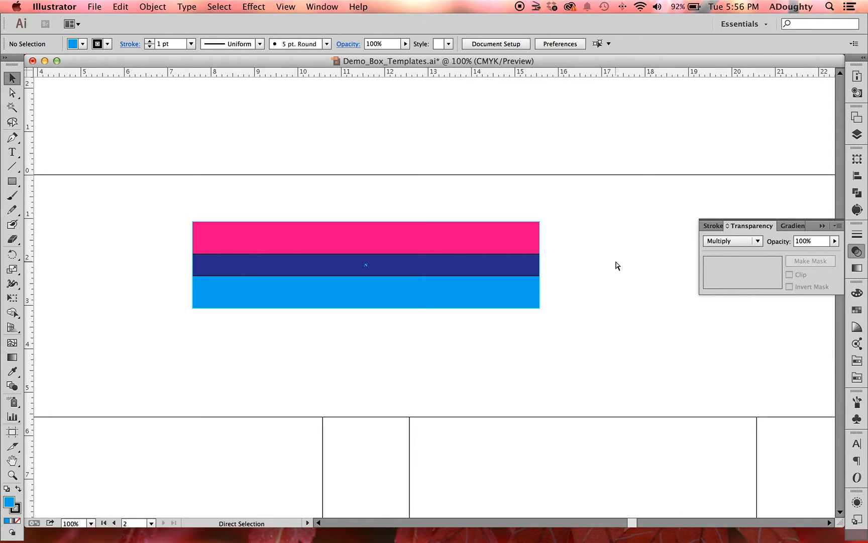
key("super+equal")
left_click_drag(596, 357, 648, 364)
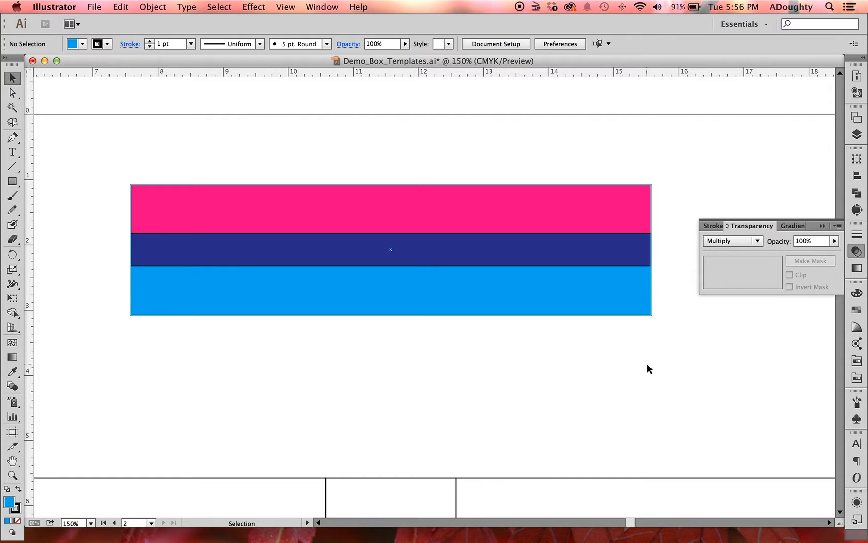
left_click_drag(453, 361, 500, 361)
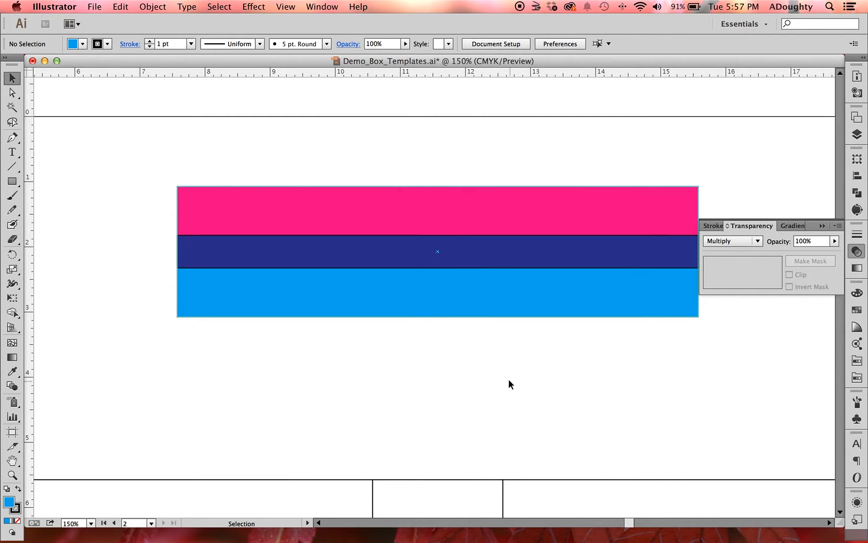
left_click_drag(453, 355, 439, 358)
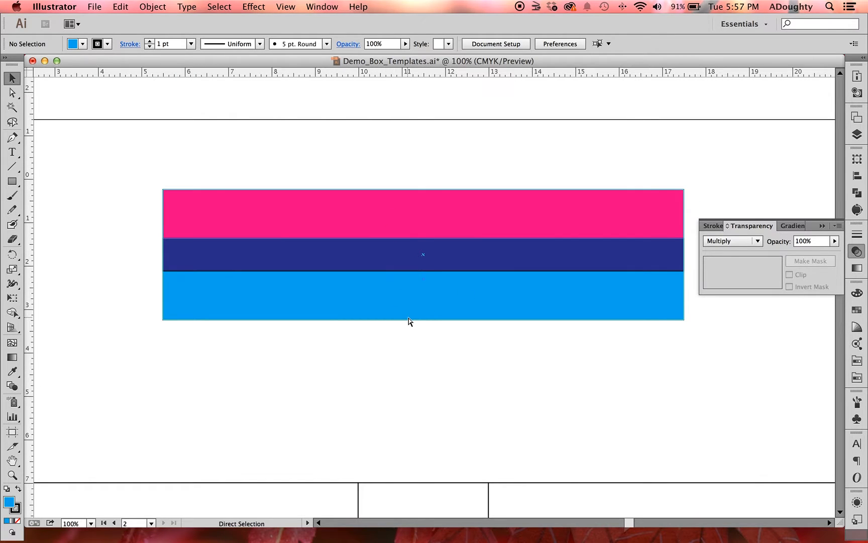
Copy the leftmost bottom flap and paste it between the coloured rectangles and the top of the panels
key("super+minus")
key("super+minus")
left_click_drag(408, 375, 380, 180)
left_click_drag(409, 412, 448, 245)
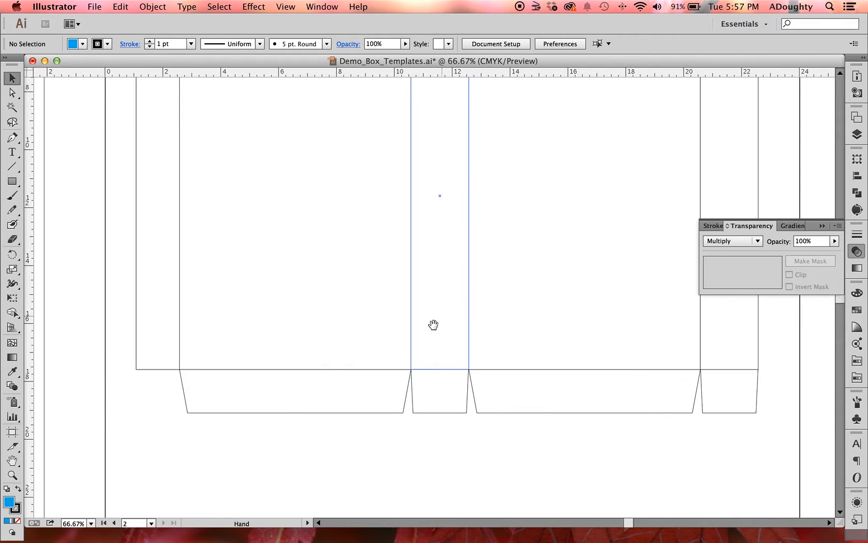
left_click(323, 391)
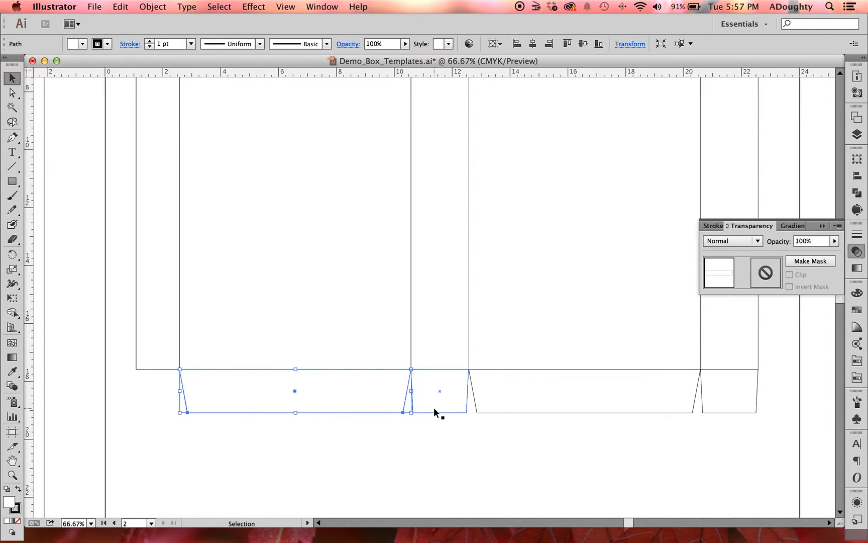
key("super+c")
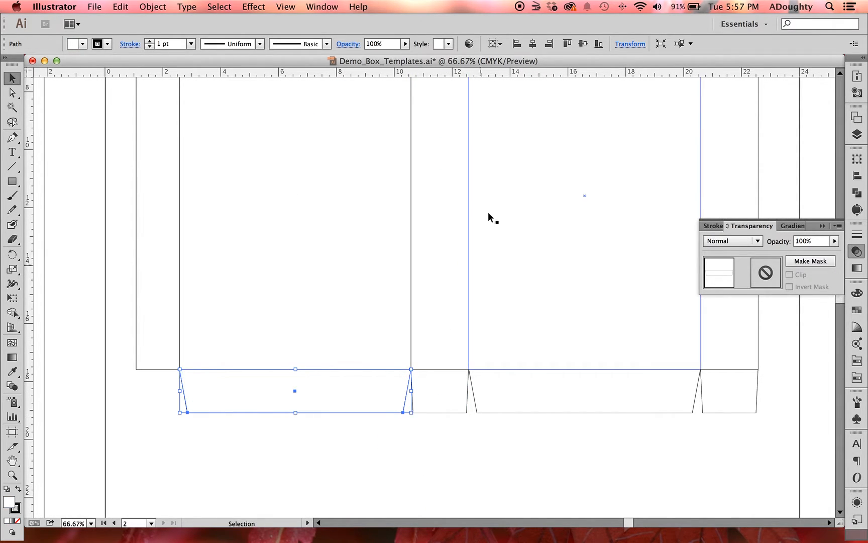
left_click_drag(487, 162, 464, 358)
left_click_drag(452, 200, 428, 270)
left_click(584, 199)
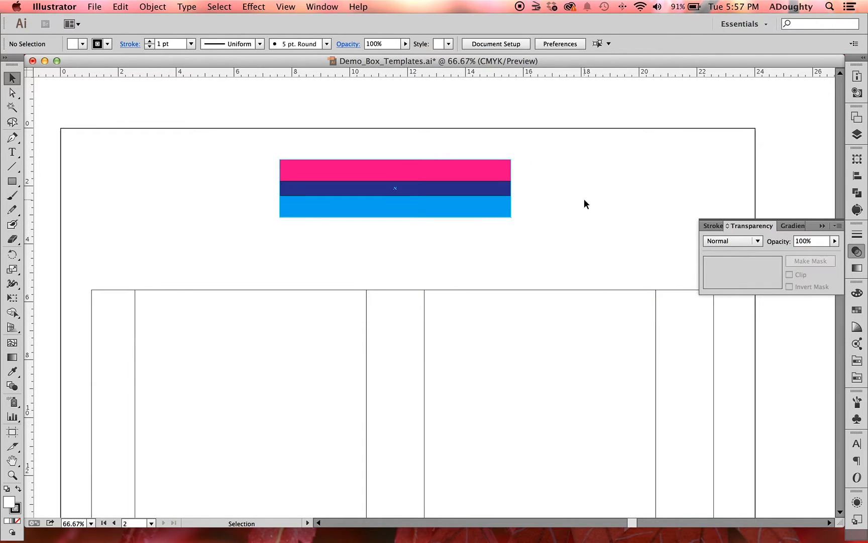
left_click(484, 300)
left_click_drag(484, 300, 420, 250)
left_click(577, 167)
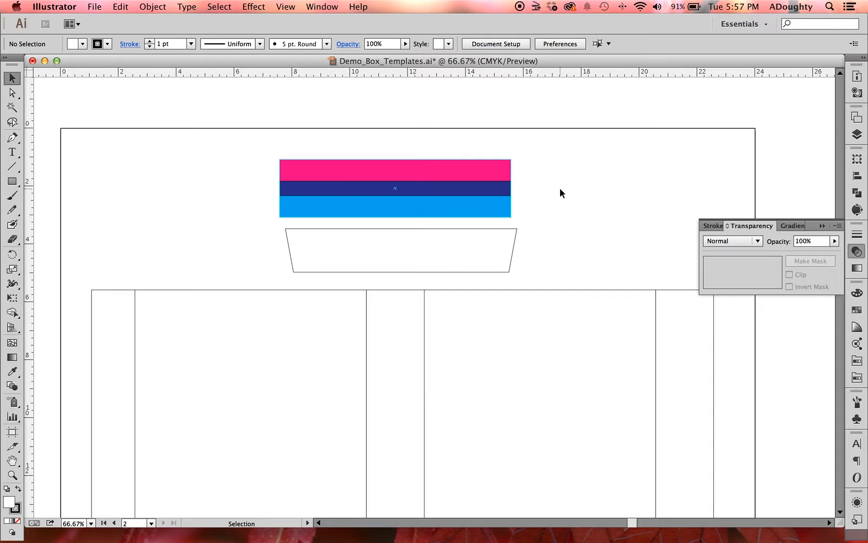
Flip the pasted flap vertically so its narrow side faces up
left_click(492, 229)
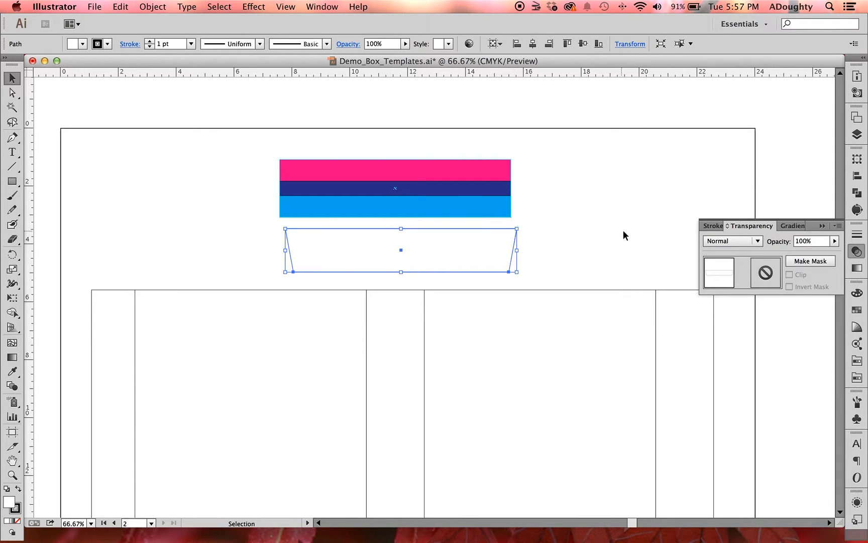
left_click(857, 159)
left_click(838, 151)
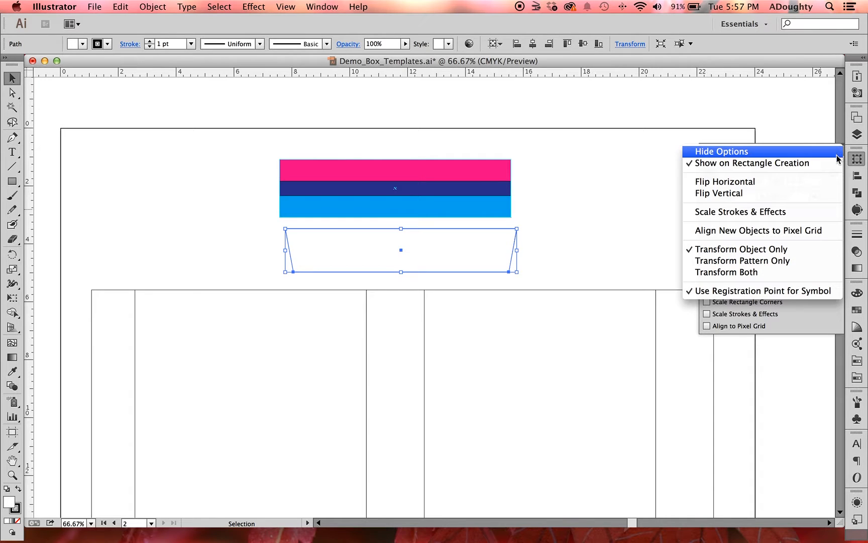
left_click(829, 194)
left_click(613, 264)
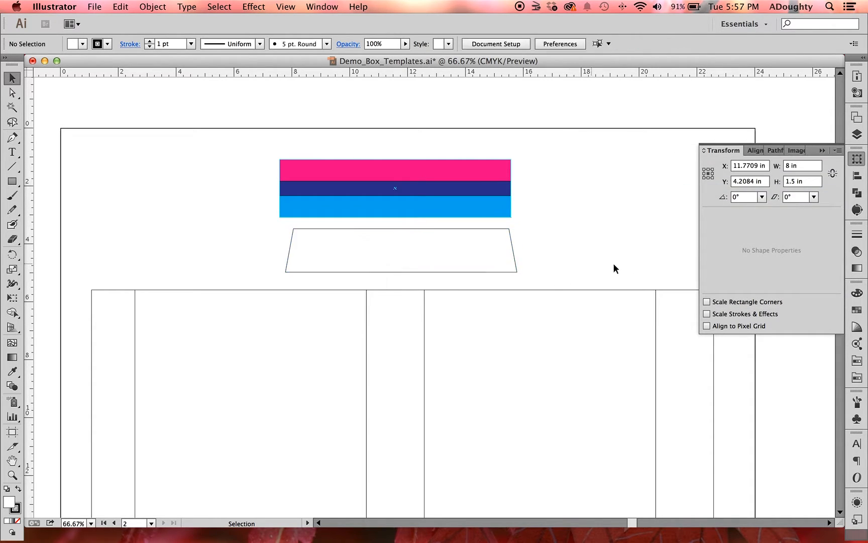
Scale the flipped flap down to about 2.5 in wide by 0.47 in high
key("super+equal")
key("super+equal")
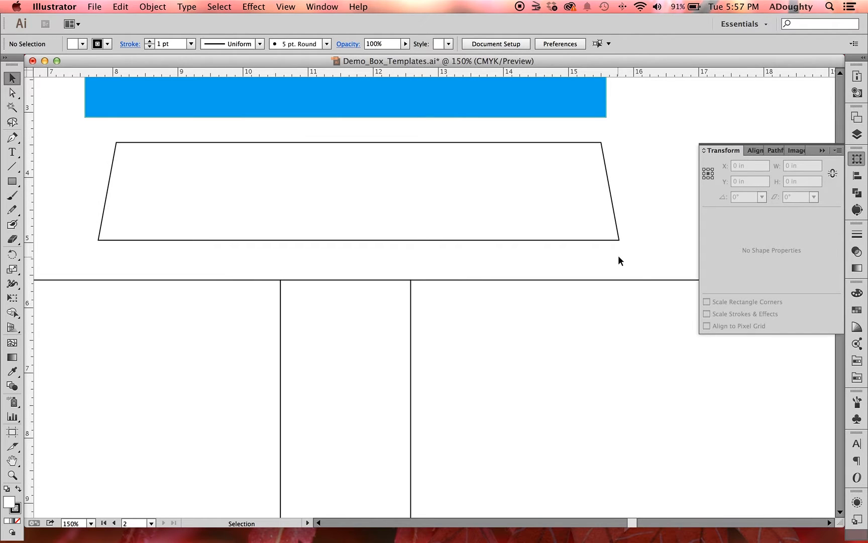
left_click(619, 240)
left_click_drag(619, 241, 442, 215)
left_click(544, 181)
left_click_drag(523, 170, 534, 345)
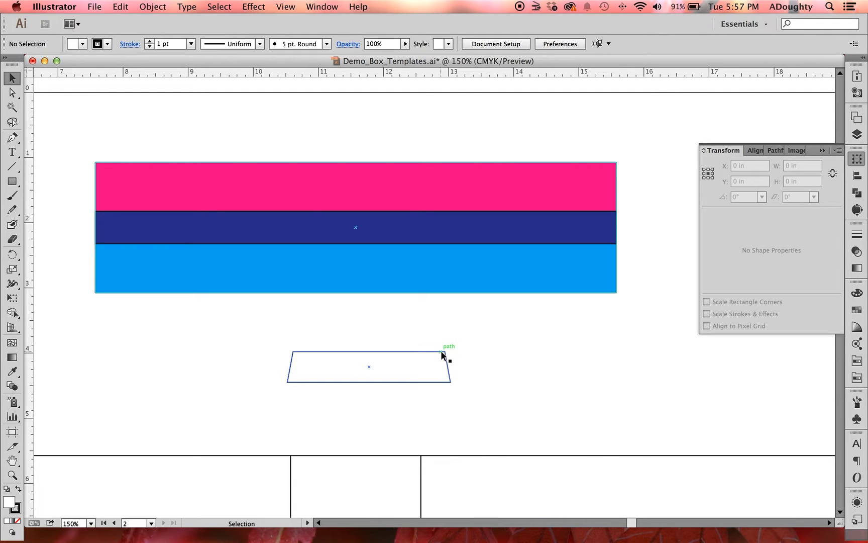
Move the small trapezoid into the dark overlap band, centred horizontally and resting on the band's lower edge
left_click_drag(442, 351, 409, 231)
left_click(439, 310)
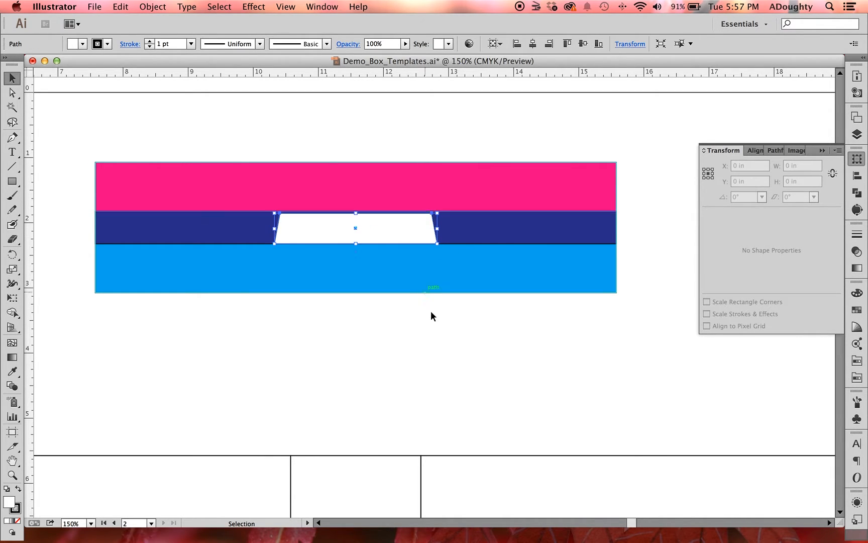
left_click(431, 311)
left_click(404, 234)
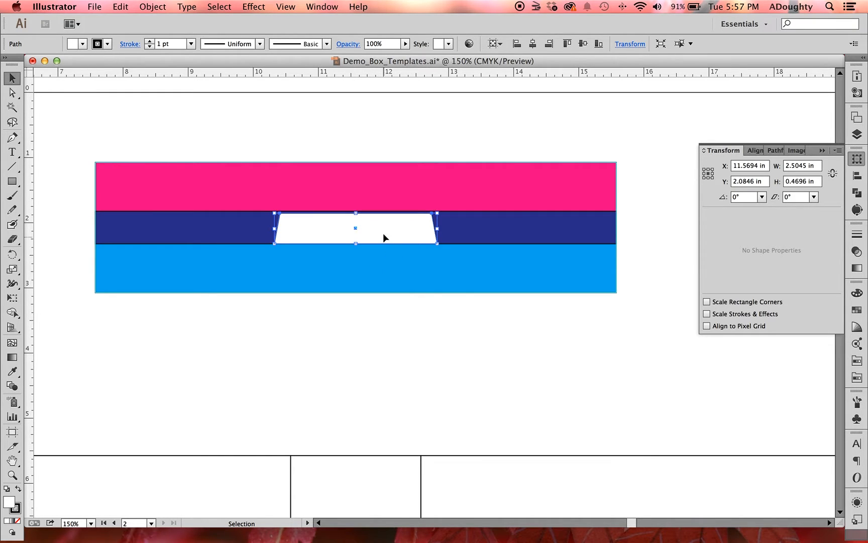
Examine the notched top flap on the finished template on the first artboard as a shape reference
scroll(241, 367, "left", 10)
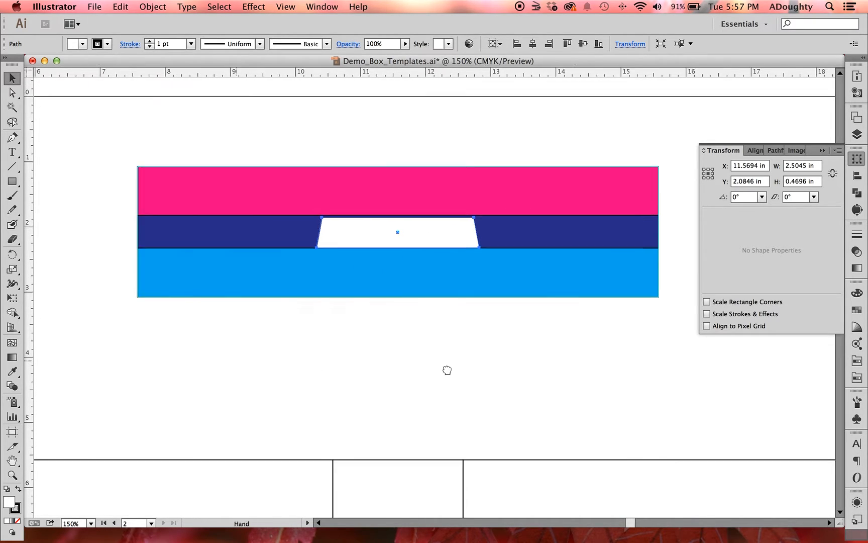
key("a")
key("super+minus")
key("super+minus")
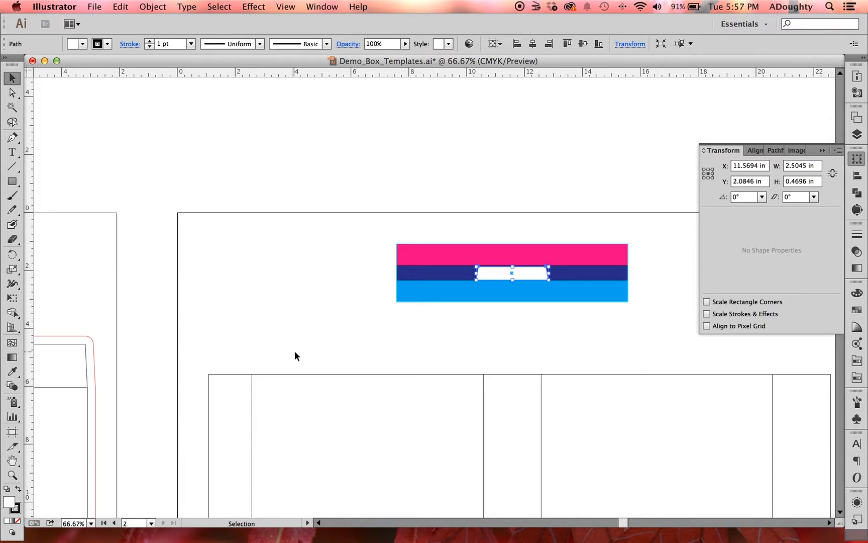
key("space")
left_click_drag(285, 349, 663, 306)
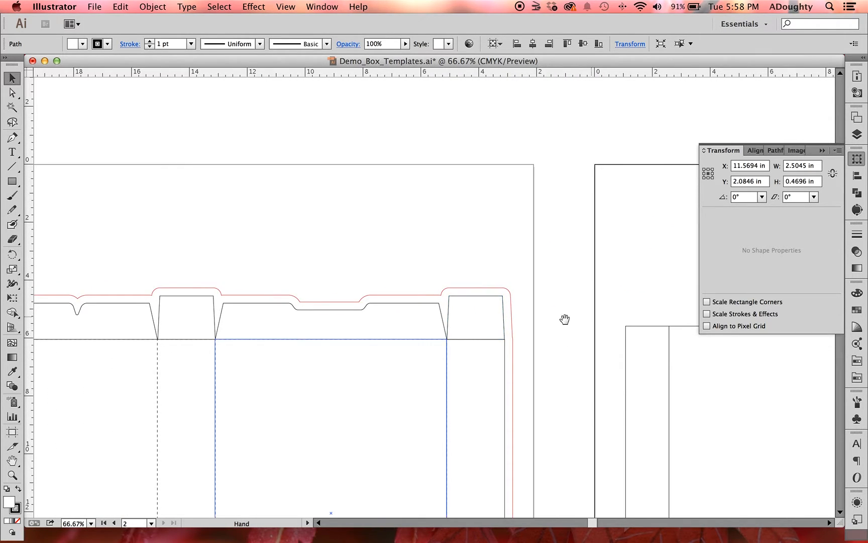
left_click(271, 324)
key("space")
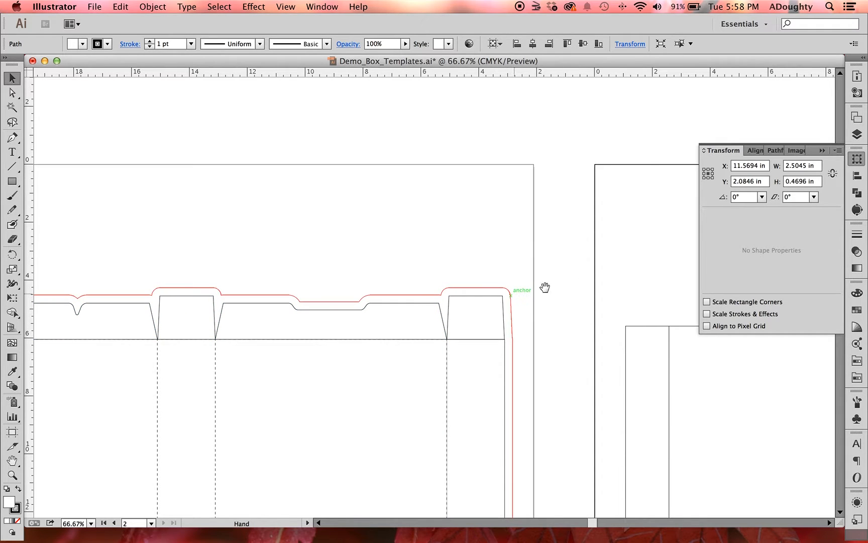
left_click_drag(599, 242, 411, 243)
left_click_drag(530, 243, 287, 241)
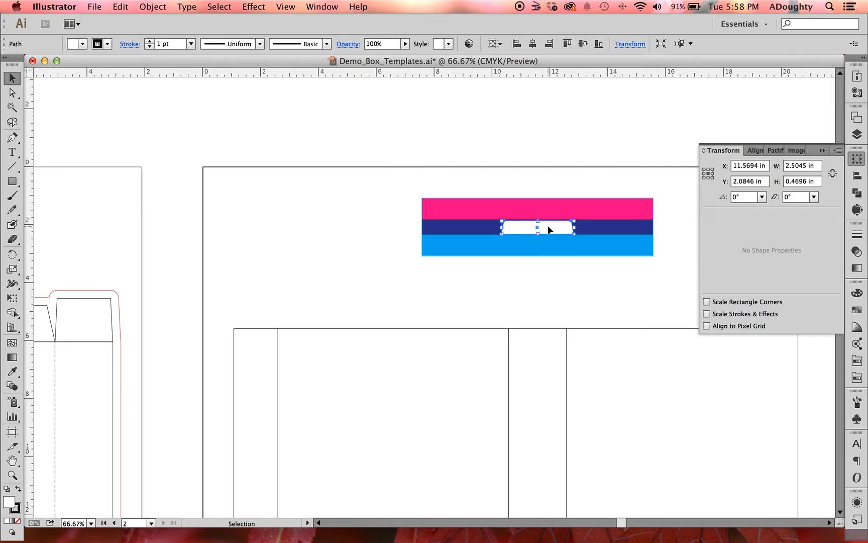
Stretch the small trapezoid vertically so it spans the full height of the dark overlap band
key("space")
left_click_drag(573, 279, 457, 365)
key("super+equal")
key("super+equal")
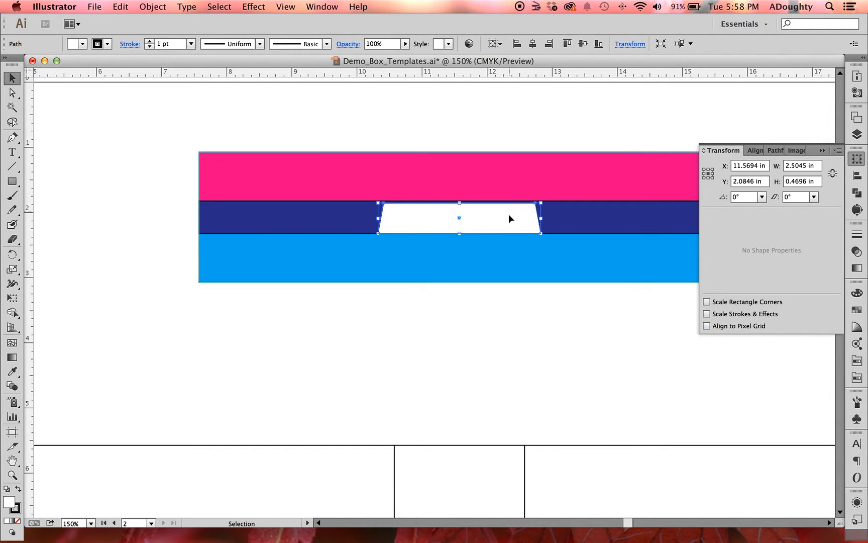
left_click_drag(459, 203, 459, 200)
left_click_drag(461, 235, 461, 233)
left_click(501, 309)
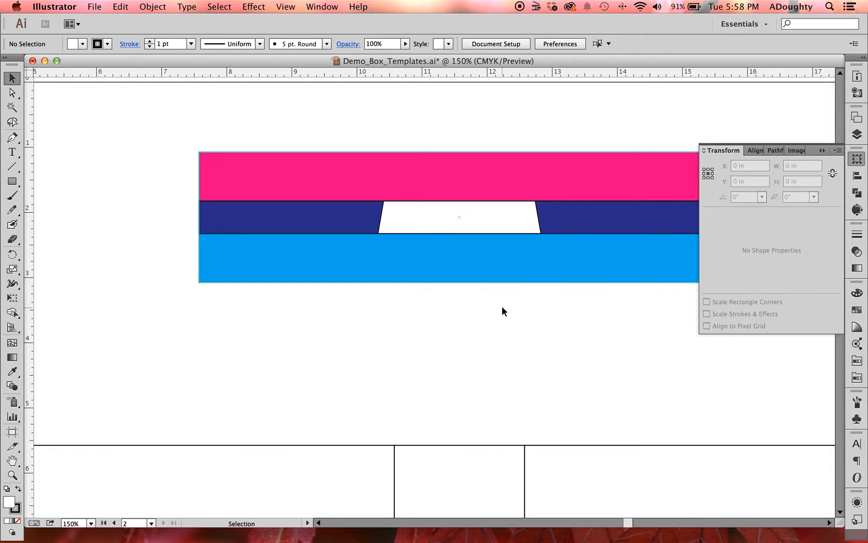
key("super+minus")
key("super+minus")
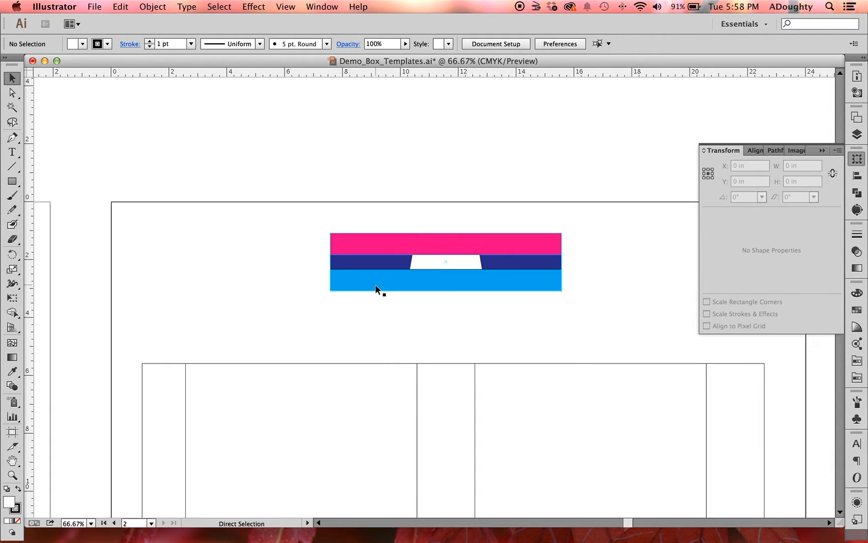
Compare the V-notched flap and the recessed flap on the finished template's upper edge with the coloured construction
left_click_drag(352, 293, 683, 304)
left_click_drag(534, 317, 738, 325)
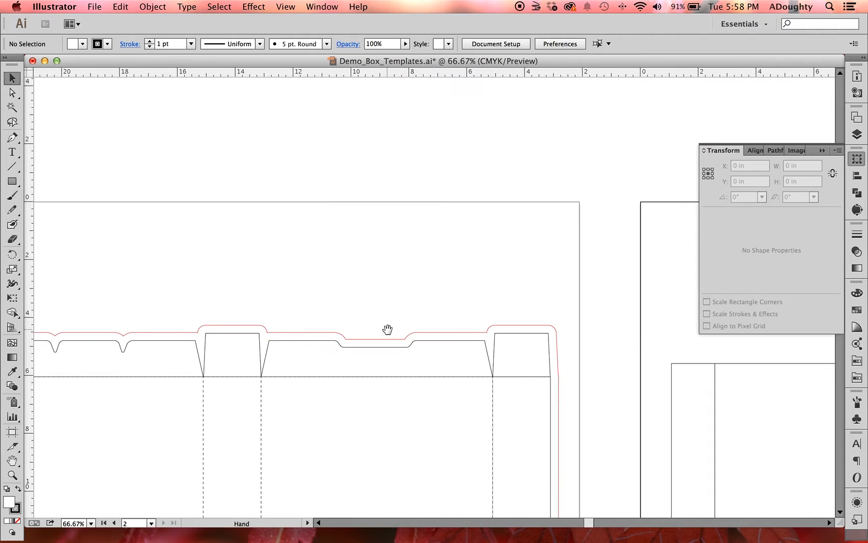
left_click_drag(388, 329, 459, 304)
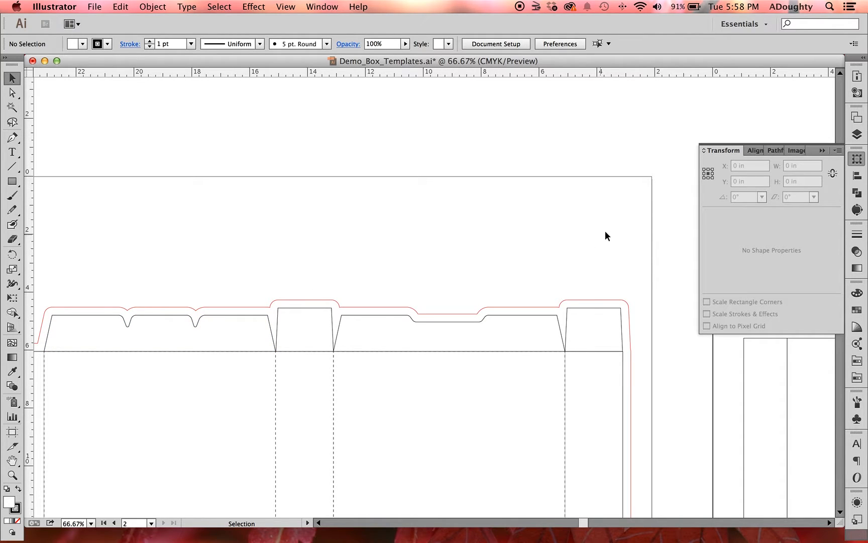
left_click_drag(617, 228, 330, 236)
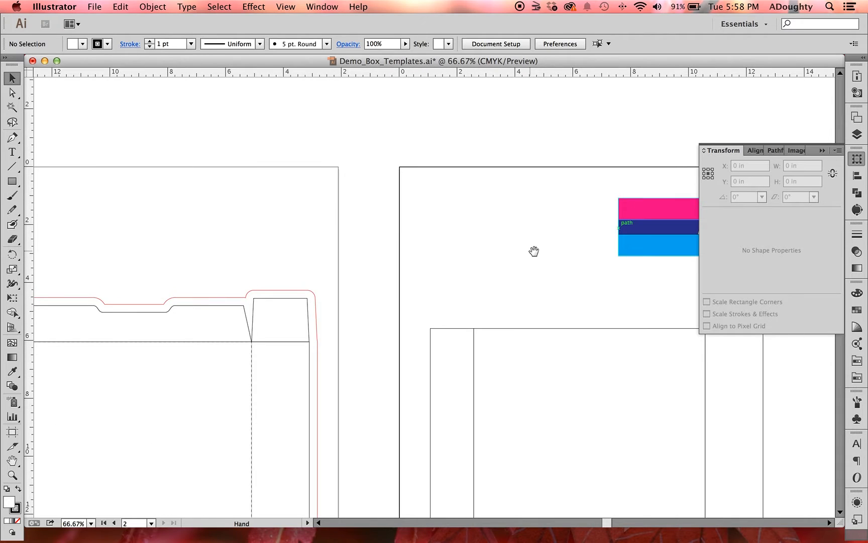
left_click_drag(535, 252, 230, 245)
left_click_drag(381, 271, 328, 273)
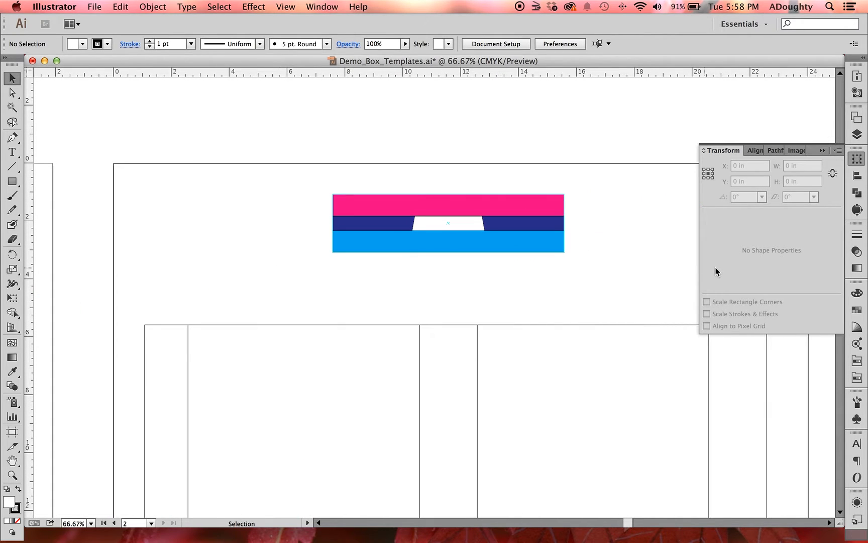
Align the white trapezoid and the coloured rectangles on a common horizontal centre
key("super+=")
key("super+=")
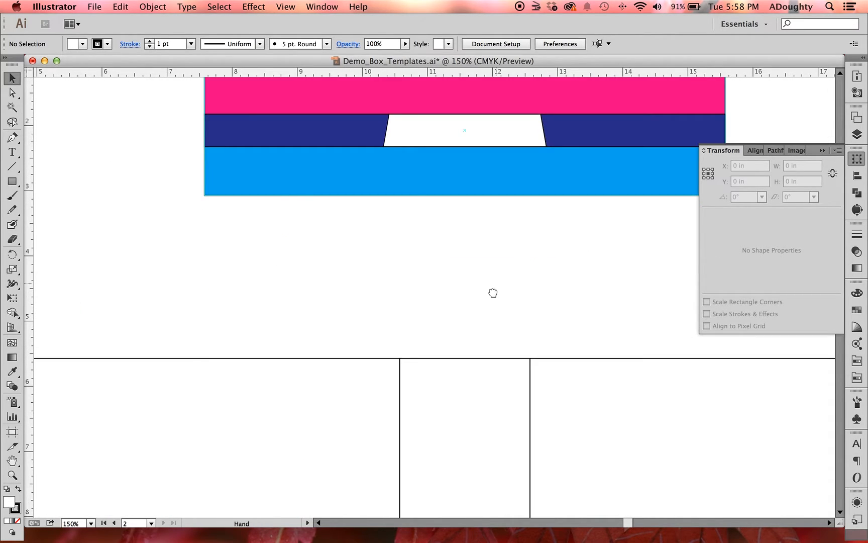
left_click_drag(493, 293, 432, 131)
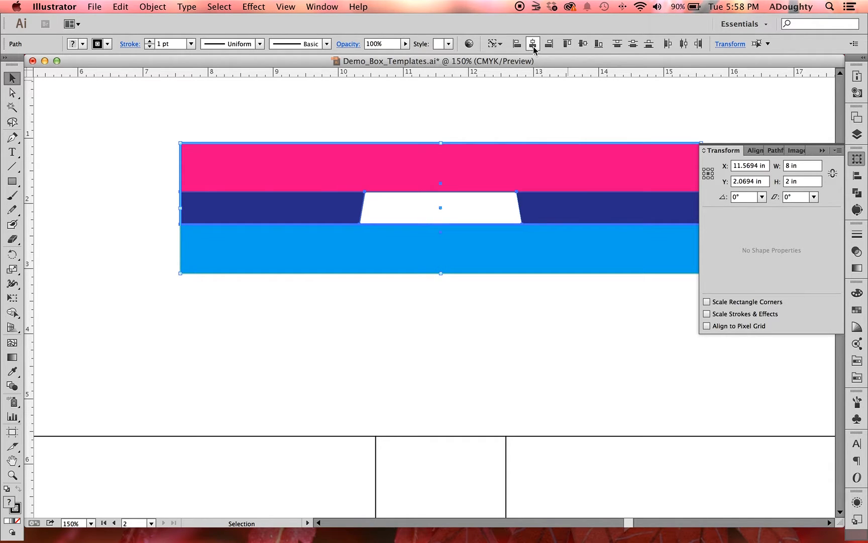
left_click(545, 112)
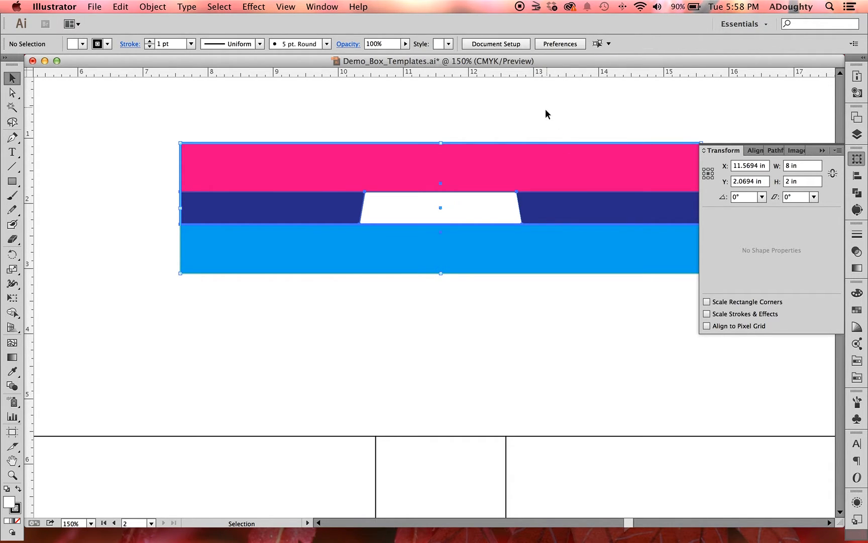
left_click(474, 212)
left_click(182, 124)
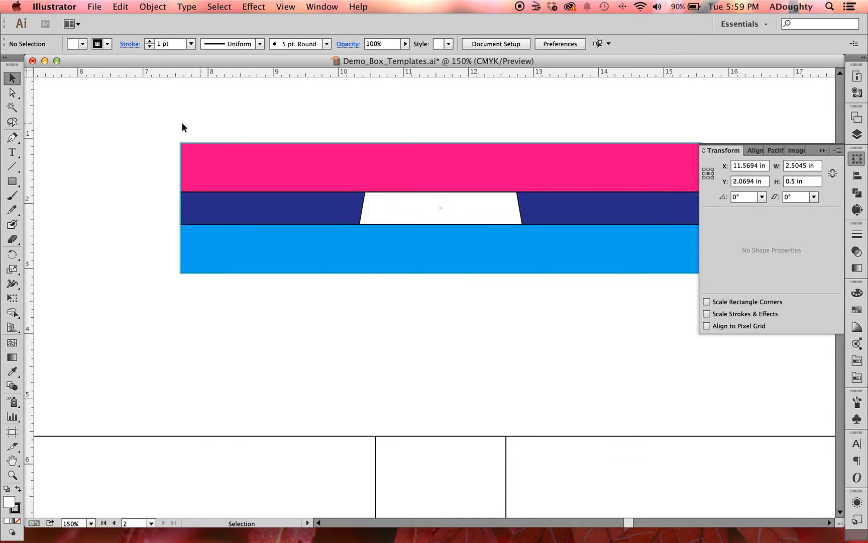
Nudge both upper corner points of the white trapezoid inward so its sides slope more
left_click(12, 93)
left_click(364, 192)
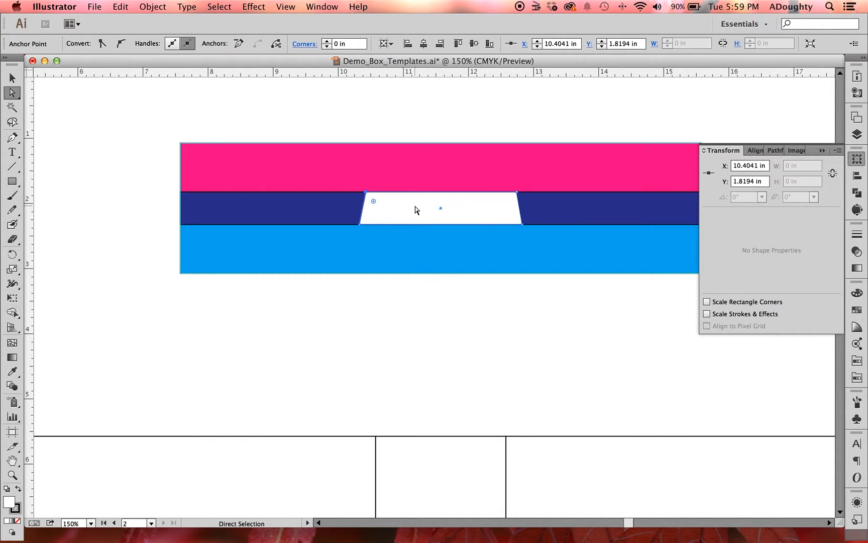
key("Right")
key("Right")
key("Right")
key("Right")
left_click(516, 192)
key("Left")
key("Left")
left_click(499, 108)
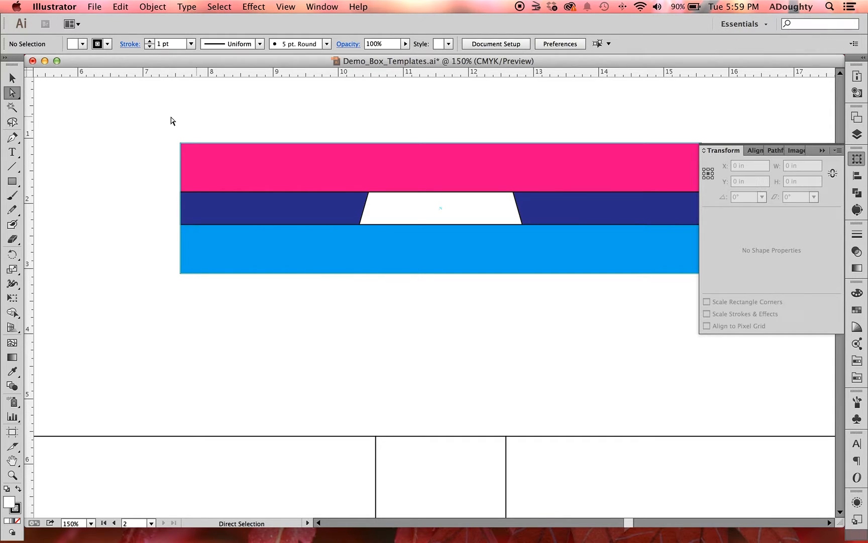
Draw a closed triangle about 0.31 in wide and 0.5 in high against the trapezoid's left side, pointing down at its lower-left corner
left_click(10, 138)
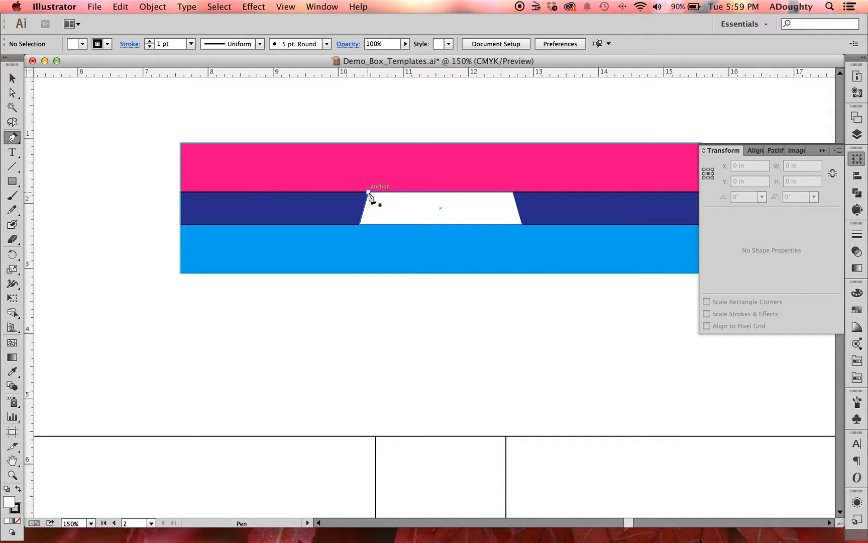
left_click_drag(368, 192, 370, 197)
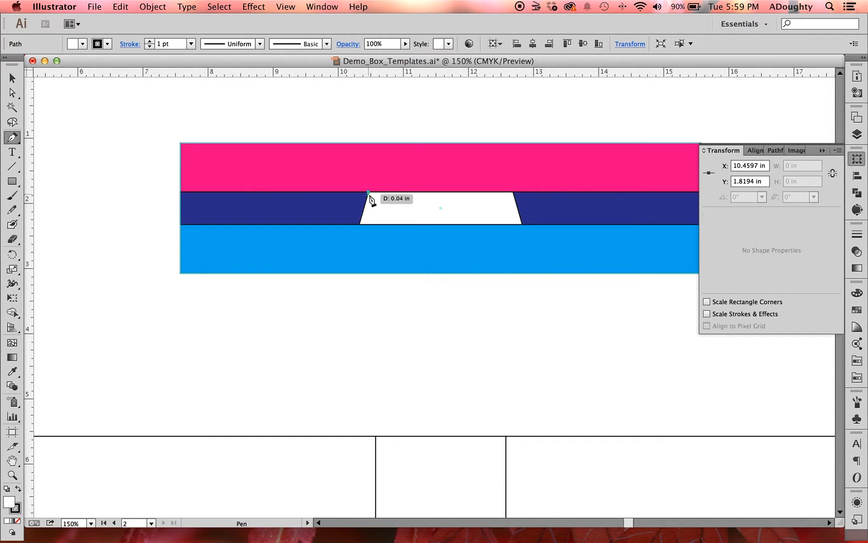
left_click(359, 224)
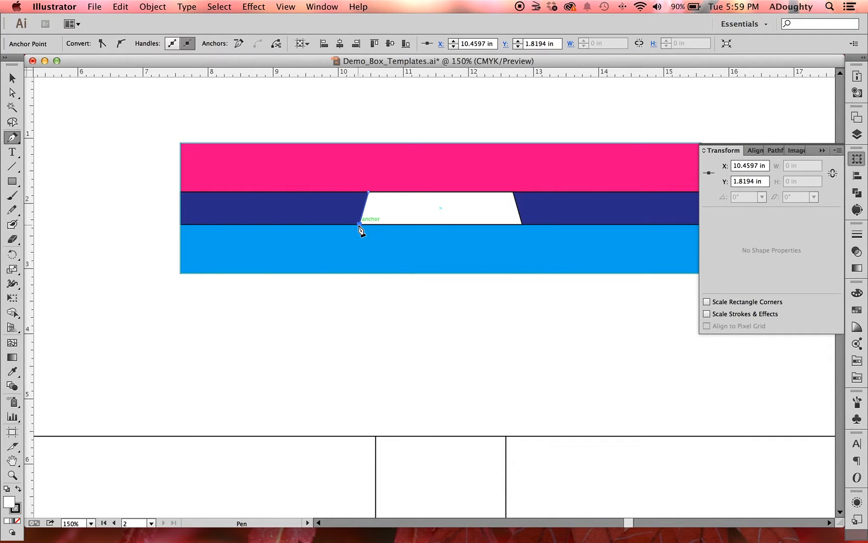
left_click(348, 192)
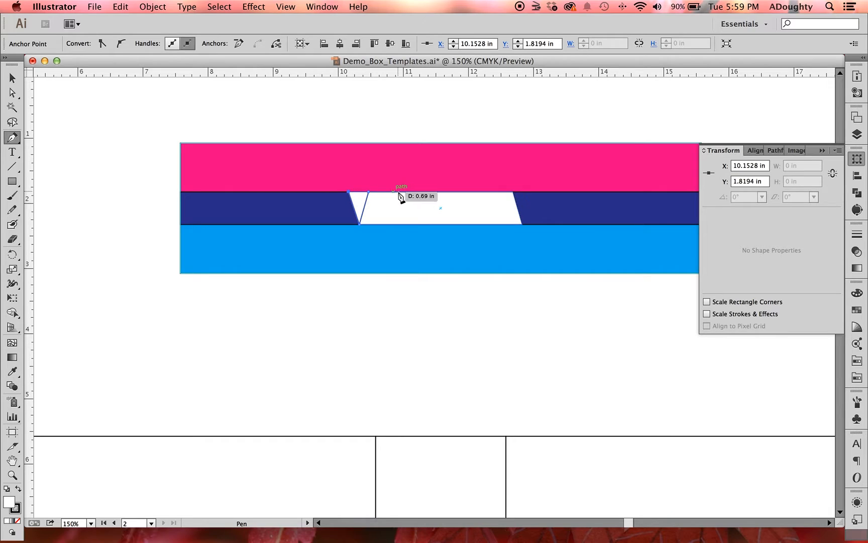
left_click(369, 192)
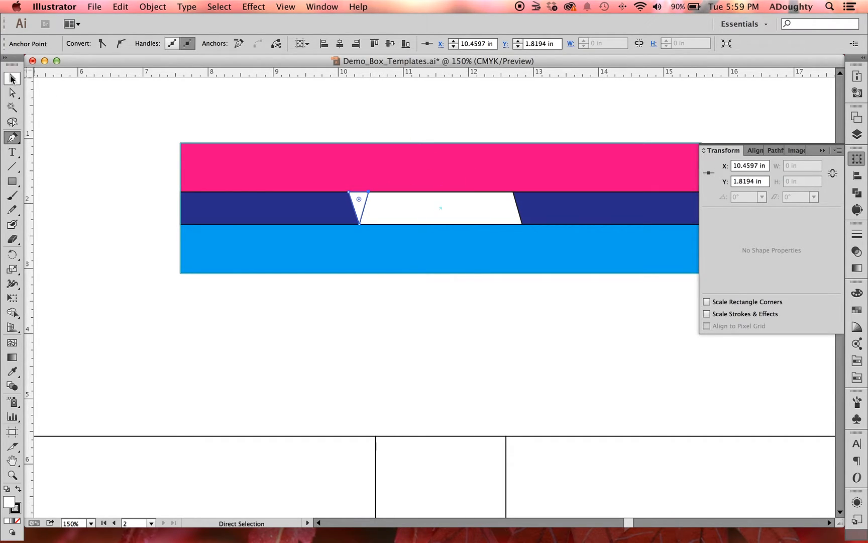
Duplicate the triangle to the trapezoid's right side, with its tip on the trapezoid's lower-right corner
left_click(12, 78)
left_click(358, 205)
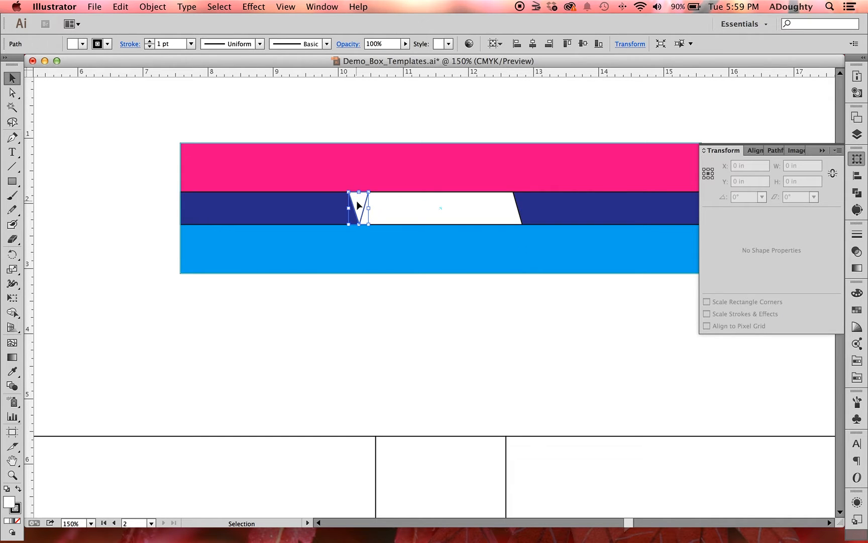
left_click_drag(361, 205, 531, 210)
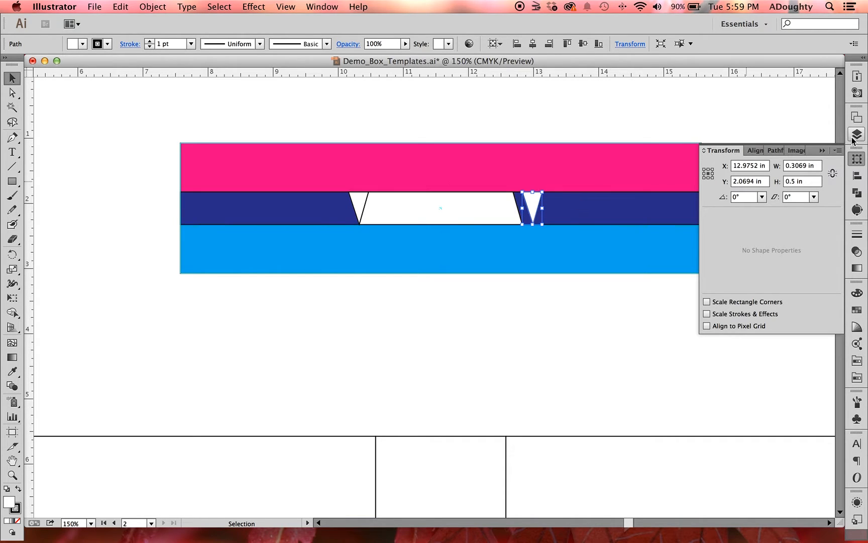
left_click(838, 150)
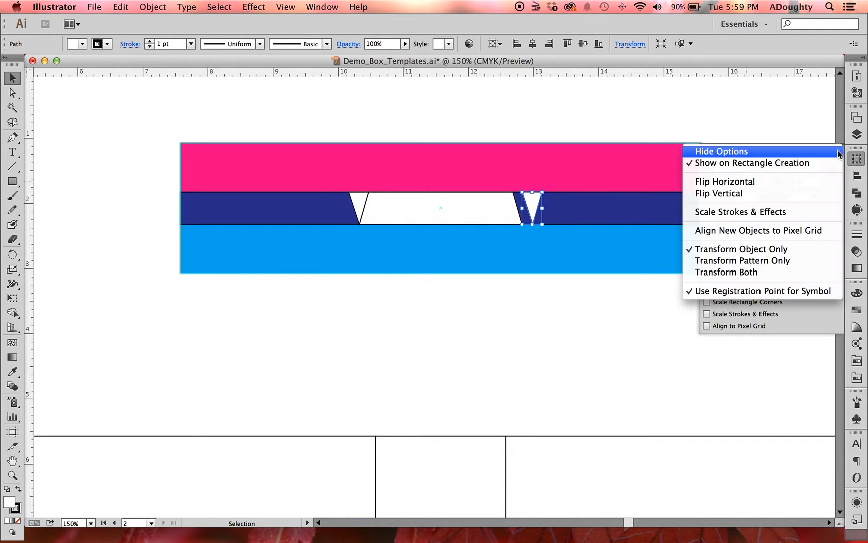
left_click(831, 177)
left_click_drag(535, 203, 525, 203)
left_click(577, 109)
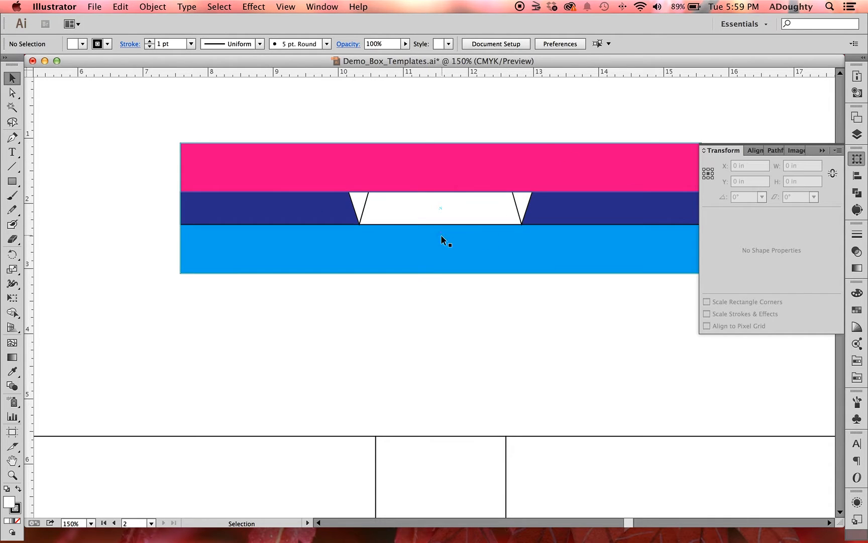
Duplicate the trapezoid, both triangles and the 8 x 1.25 in light blue rectangle together, placing the copy about 1.8 in lower
left_click(421, 217)
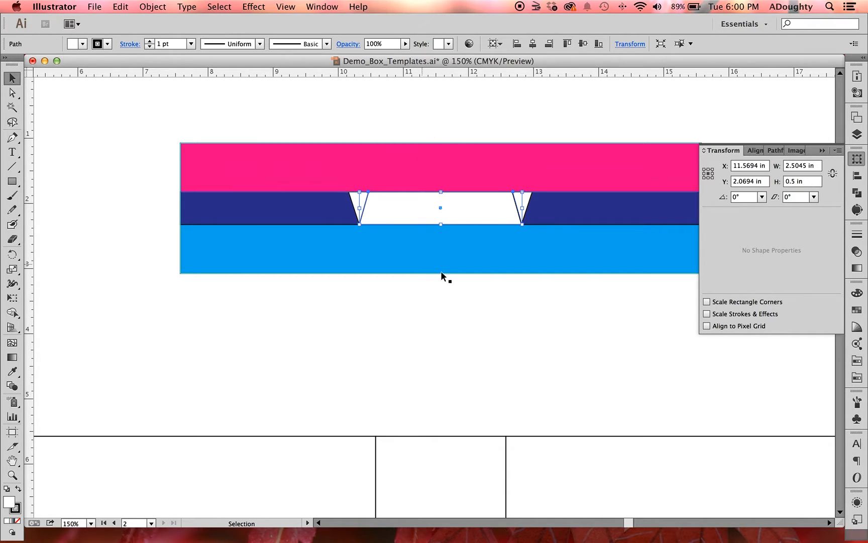
left_click(408, 124)
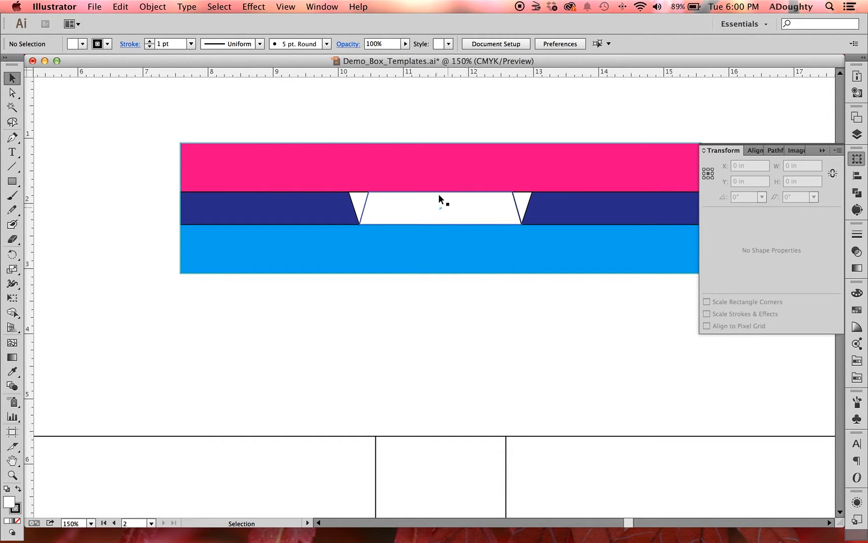
left_click(445, 217)
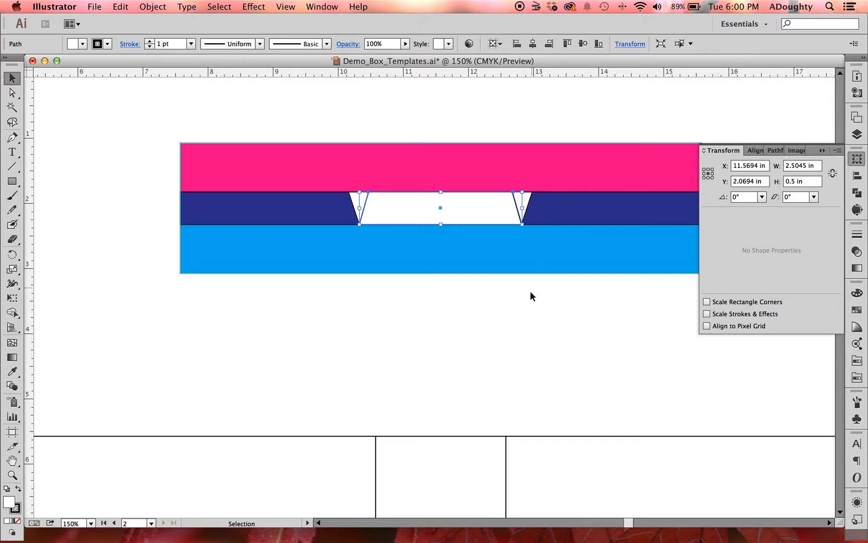
left_click(529, 204, "shift")
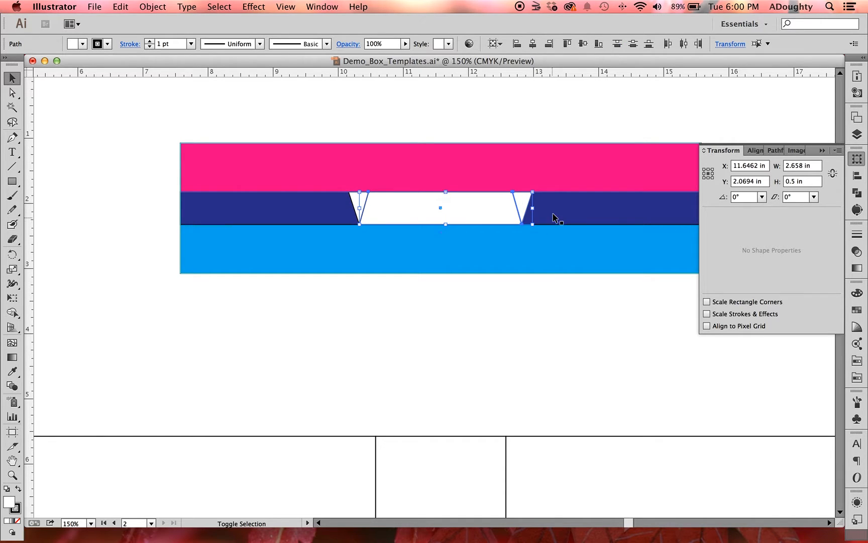
left_click(354, 202, "shift")
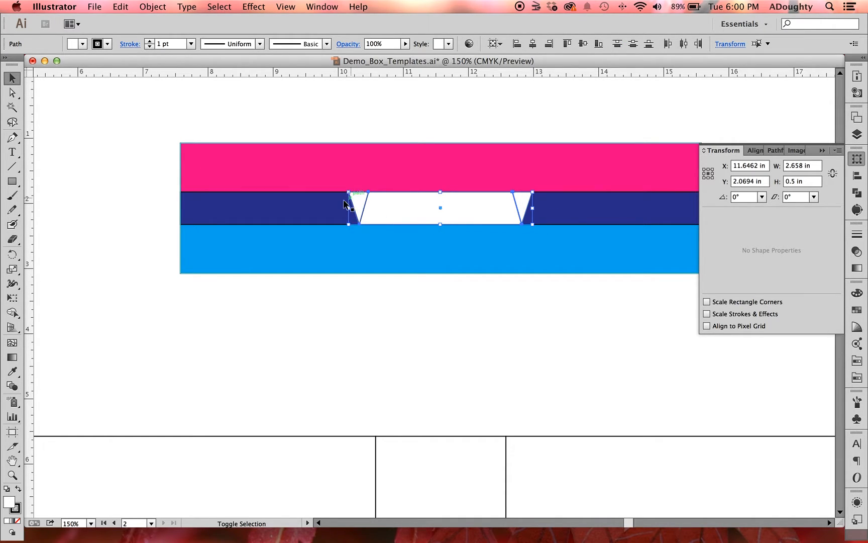
left_click(297, 212, "shift")
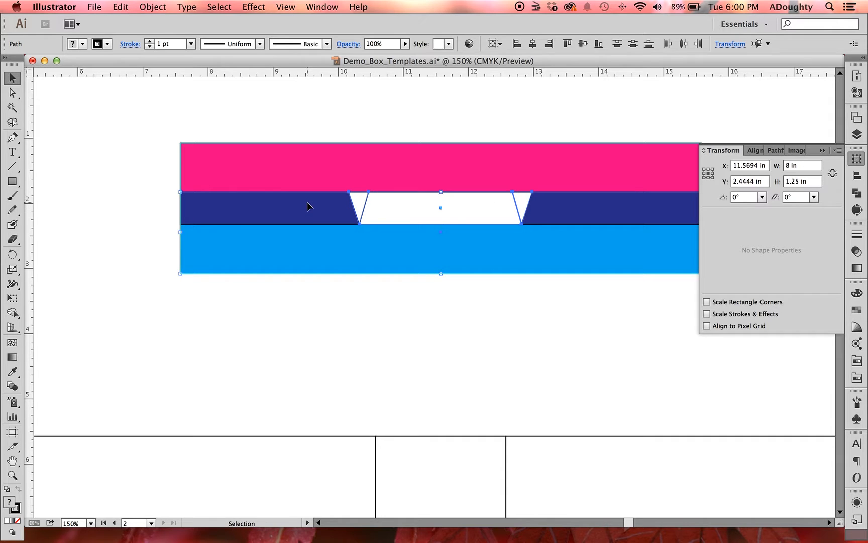
scroll(347, 317, "down", 2)
scroll(347, 316, "right", 2)
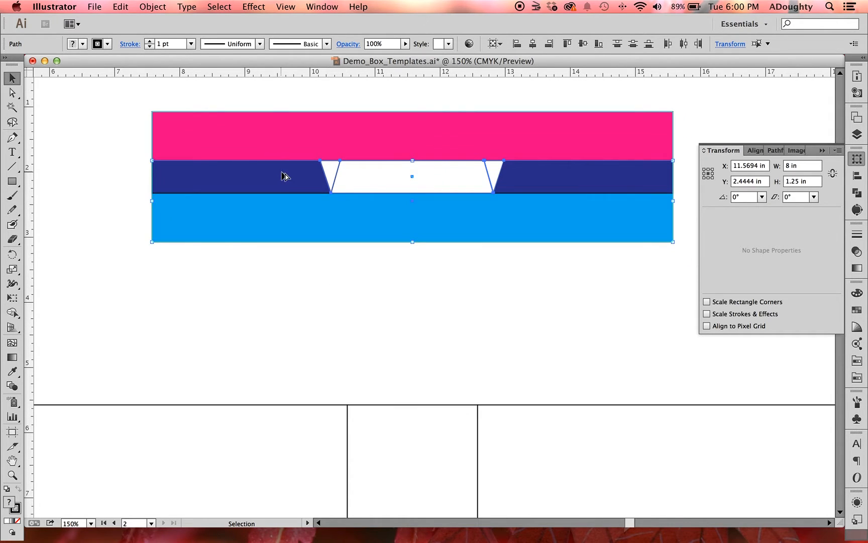
left_click_drag(282, 173, 291, 295)
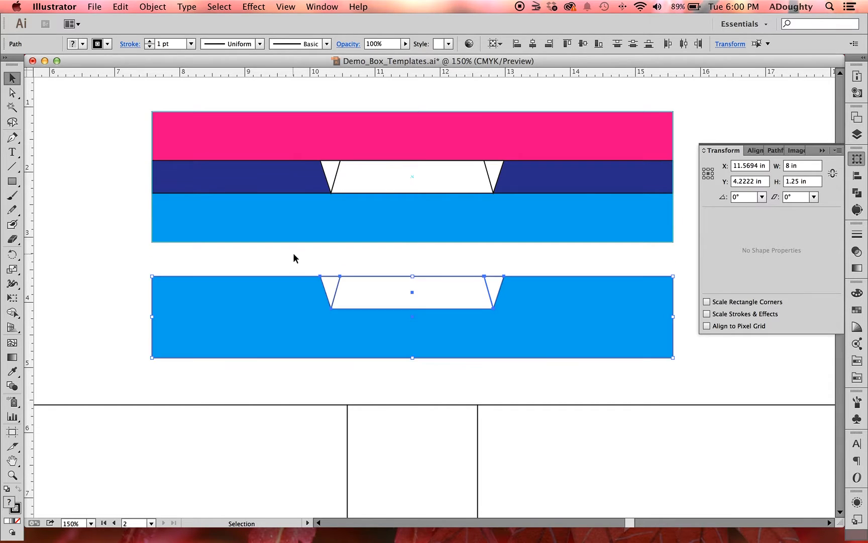
left_click(294, 252)
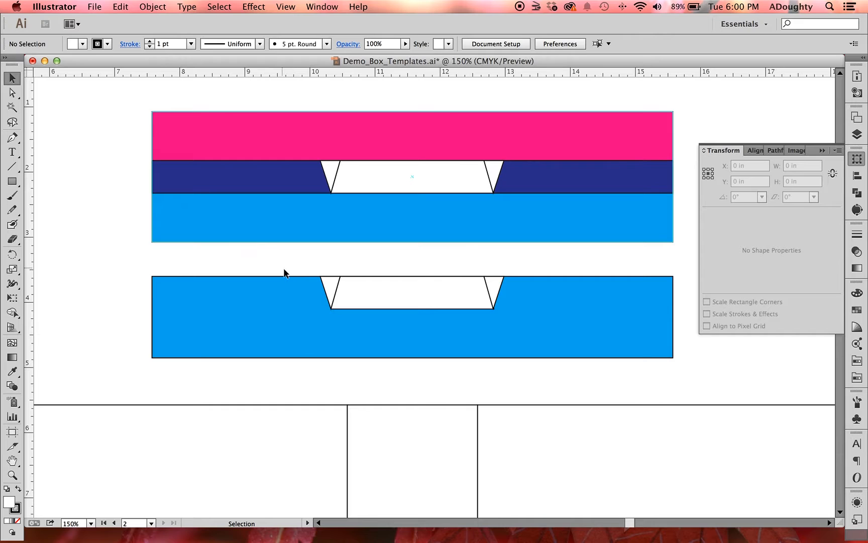
Merge the copied blue rectangle and trapezoid with the Shape Builder tool, leaving the two triangles out
left_click_drag(432, 307, 533, 374)
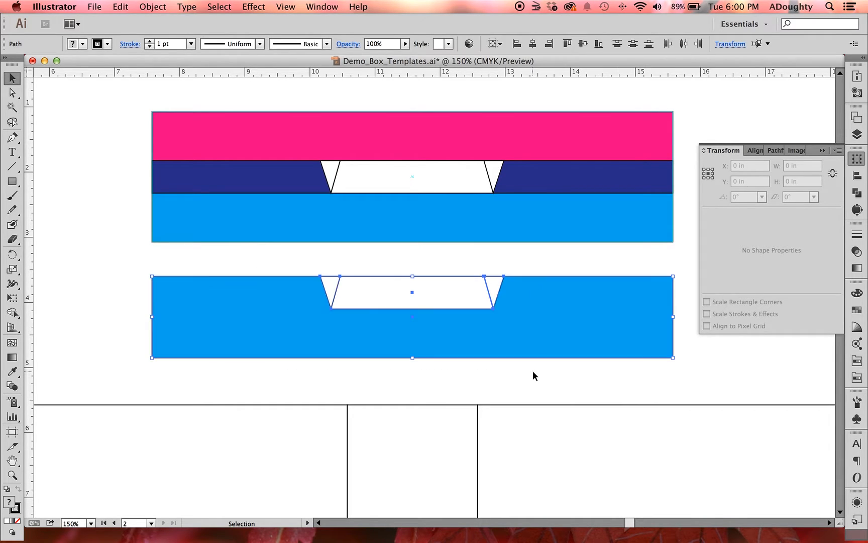
left_click(15, 317)
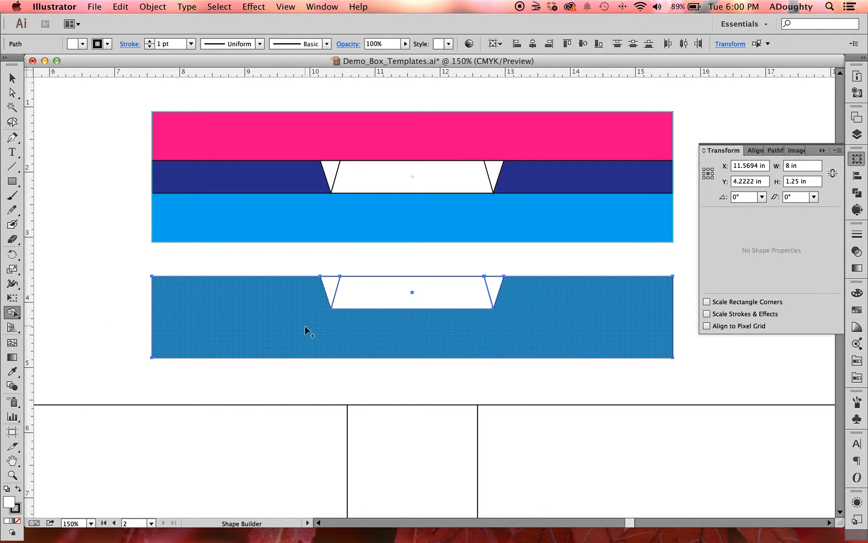
left_click(335, 330)
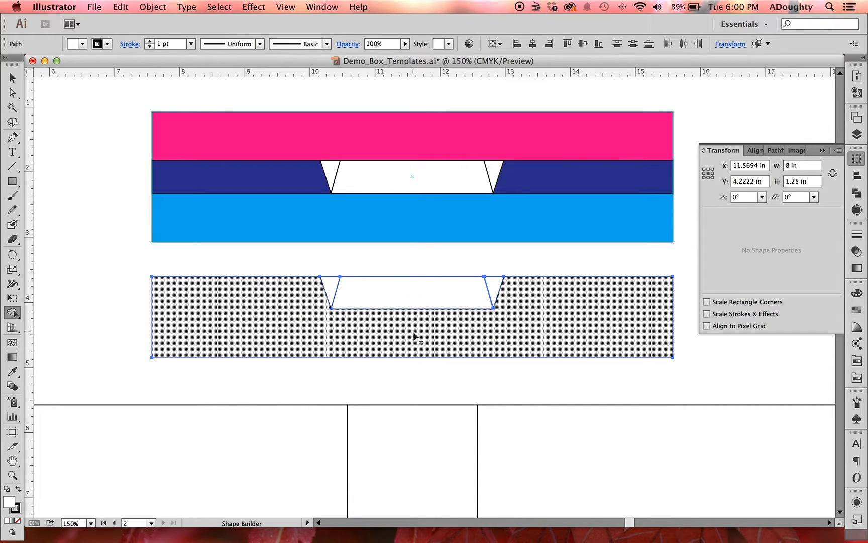
left_click_drag(415, 343, 413, 294)
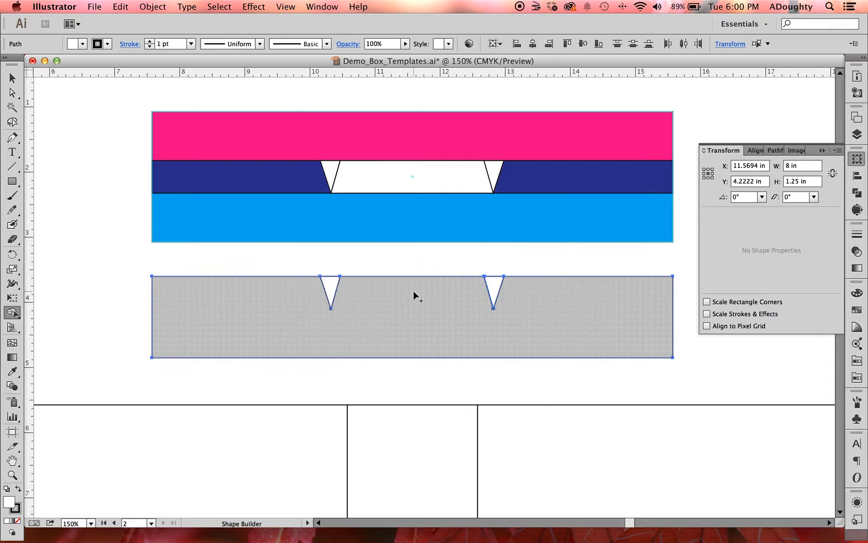
Delete the leftover triangles from the notches of the merged flap shape
left_click(17, 80)
left_click(65, 220)
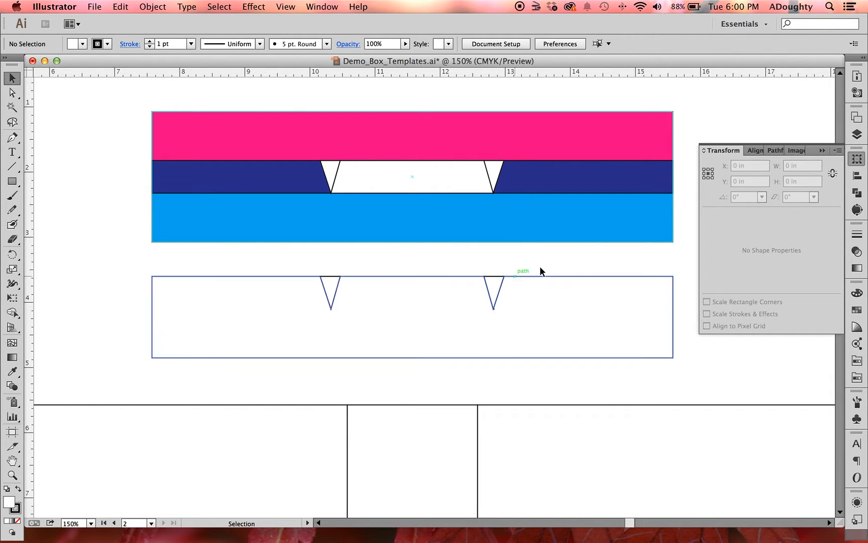
left_click(492, 281)
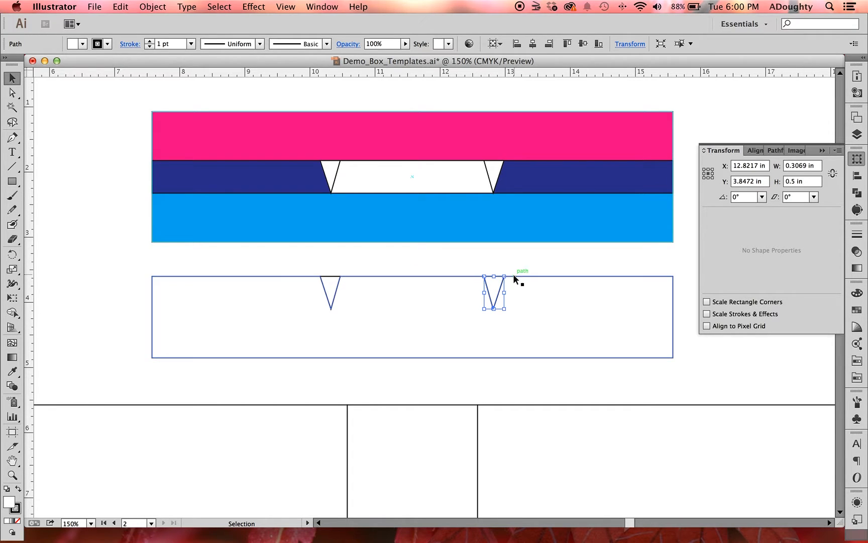
key("Delete")
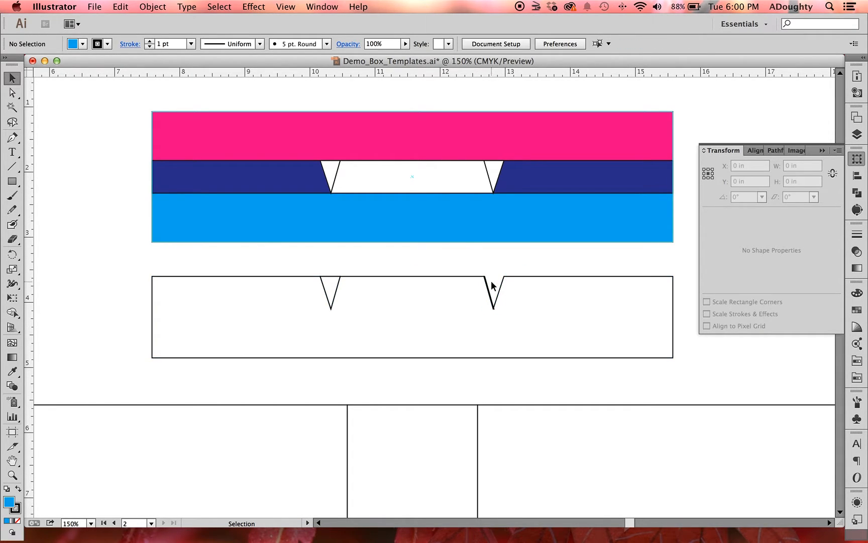
Clear the remaining stacked triangle pieces out of both V-notches of the lower white flap shape
left_click(489, 294)
key("Delete")
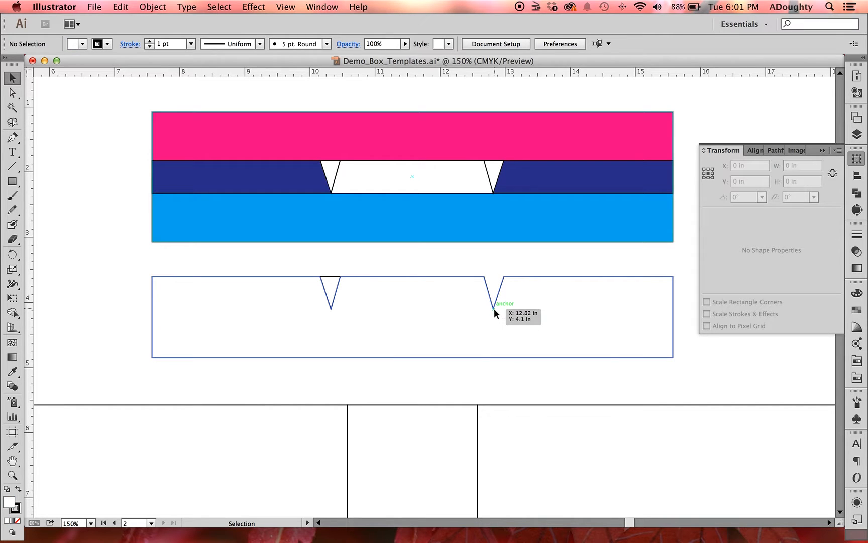
left_click(493, 308)
left_click(492, 259)
left_click(334, 296)
key("Delete")
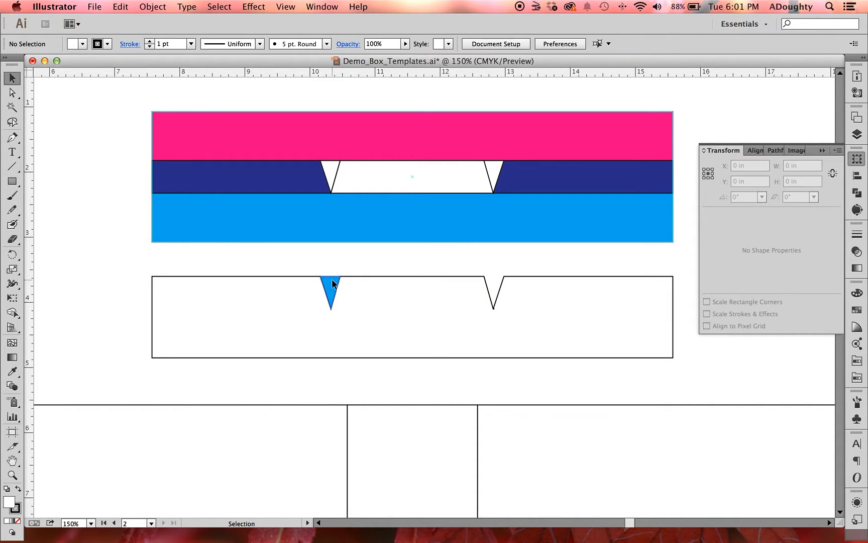
left_click(331, 290)
key("Delete")
left_click(334, 294)
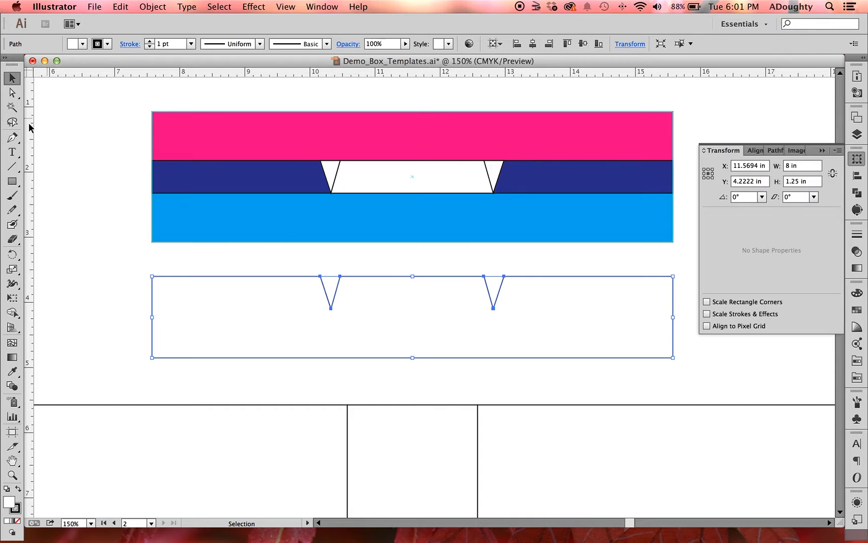
Delete the duplicate anchor point at the tip of the flap's right V-notch, undoing the extra deletion that flattens the notch
left_click(15, 139)
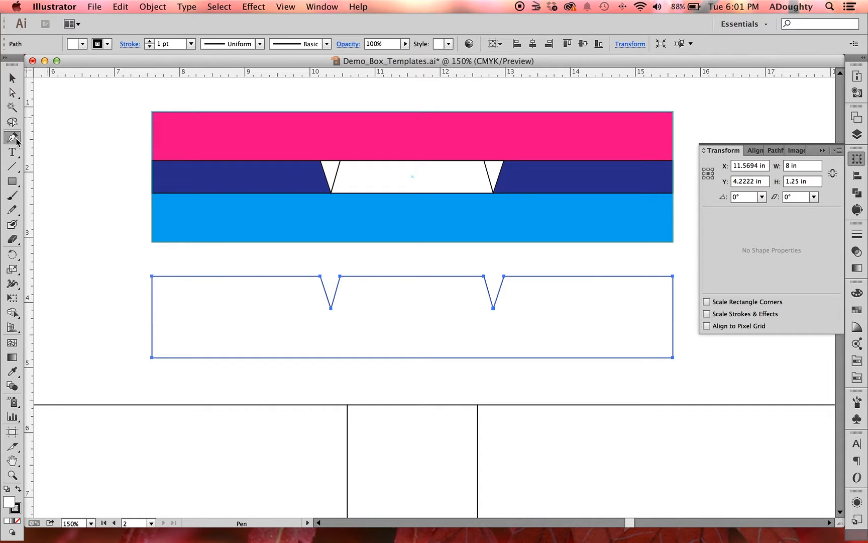
left_click(494, 309)
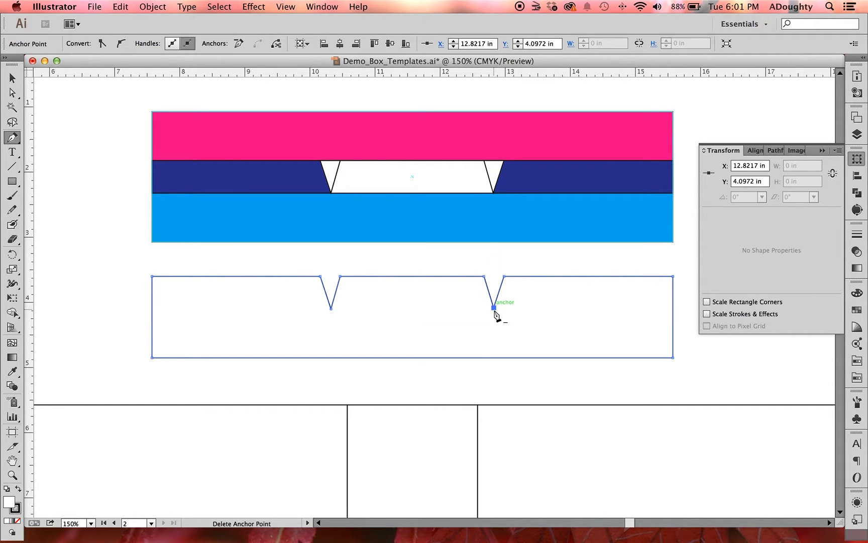
left_click(494, 310)
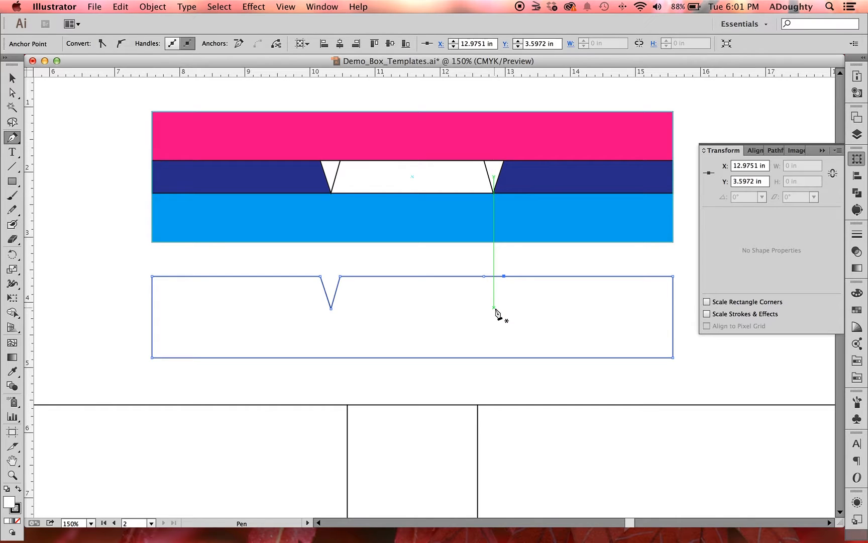
key("super+z")
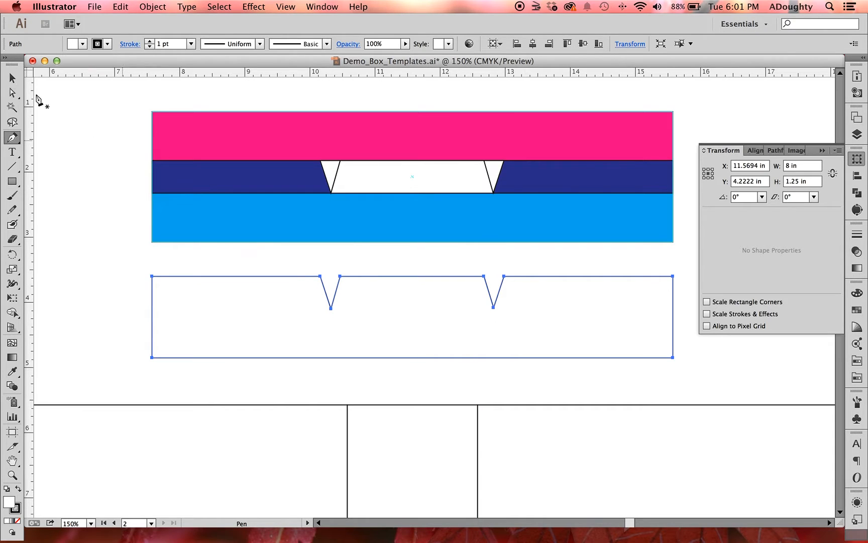
left_click(11, 78)
left_click(71, 230)
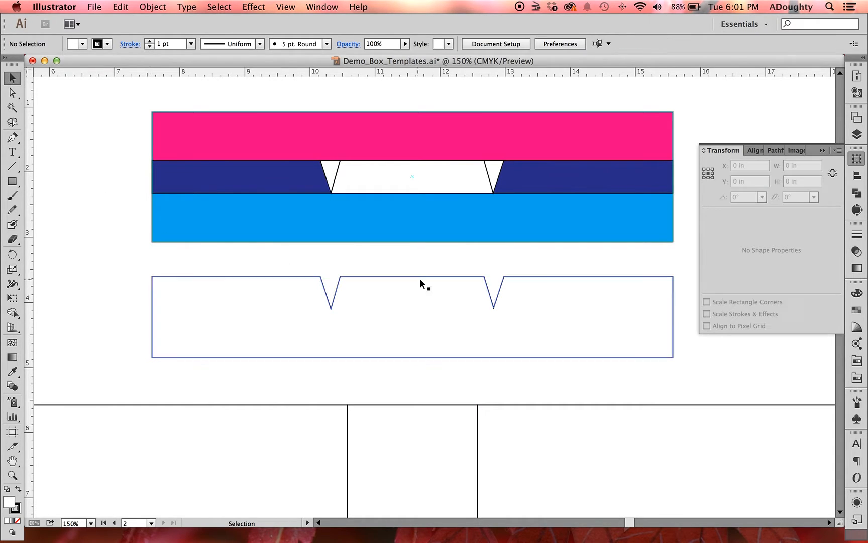
left_click(403, 282)
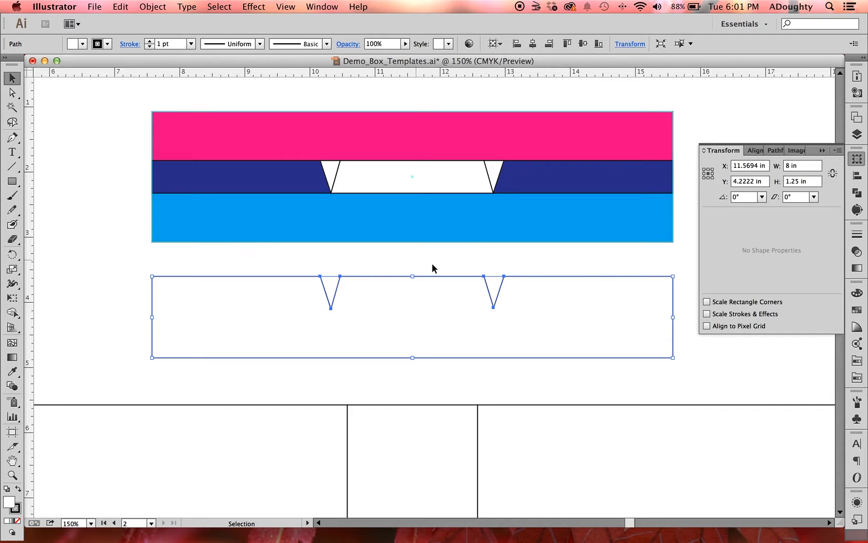
Delete the original light blue rectangle and both white triangles, keeping the pink rectangle and the trapezoid
left_click(385, 146)
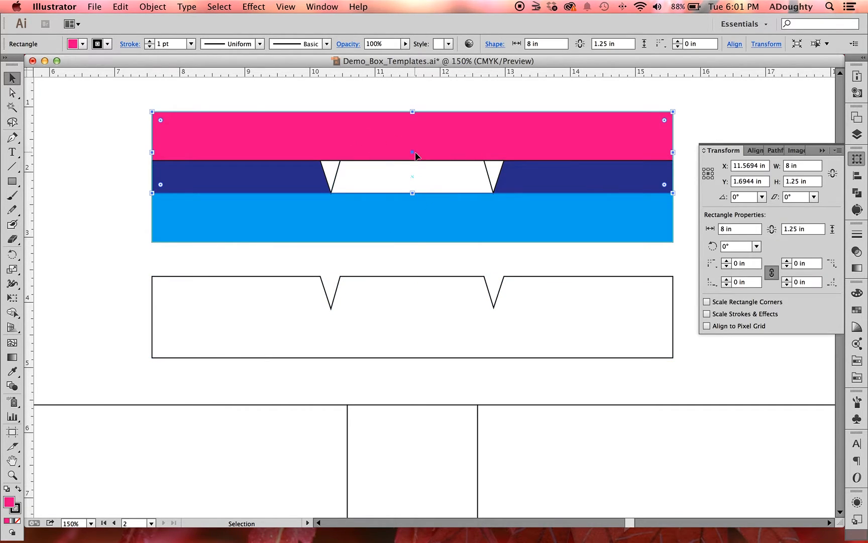
left_click(494, 178)
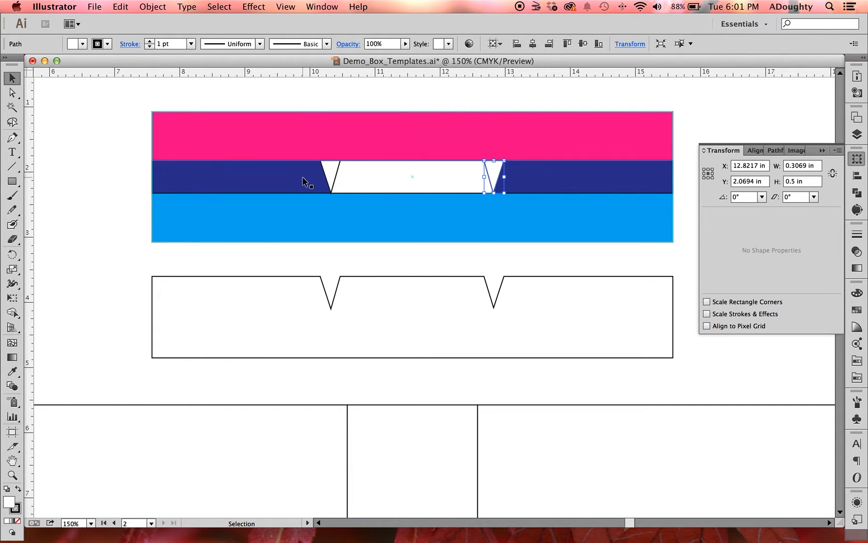
left_click(329, 174)
left_click(297, 175)
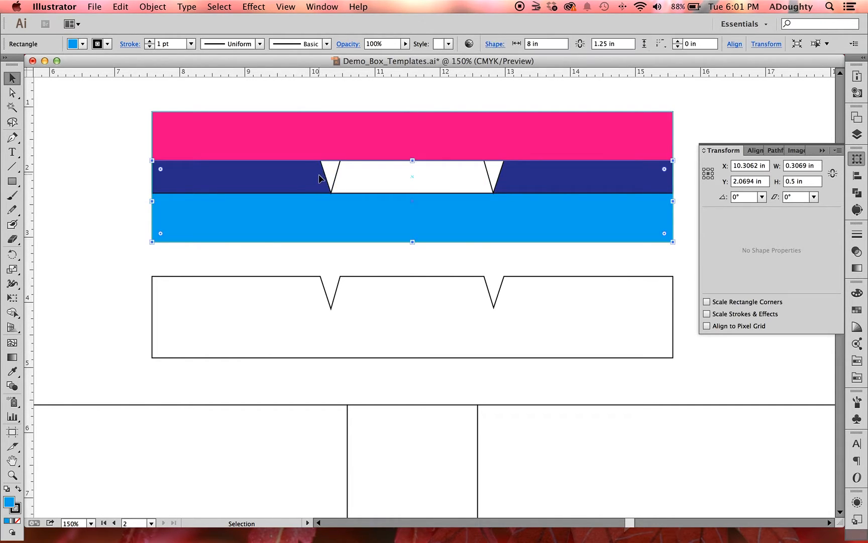
left_click(60, 143)
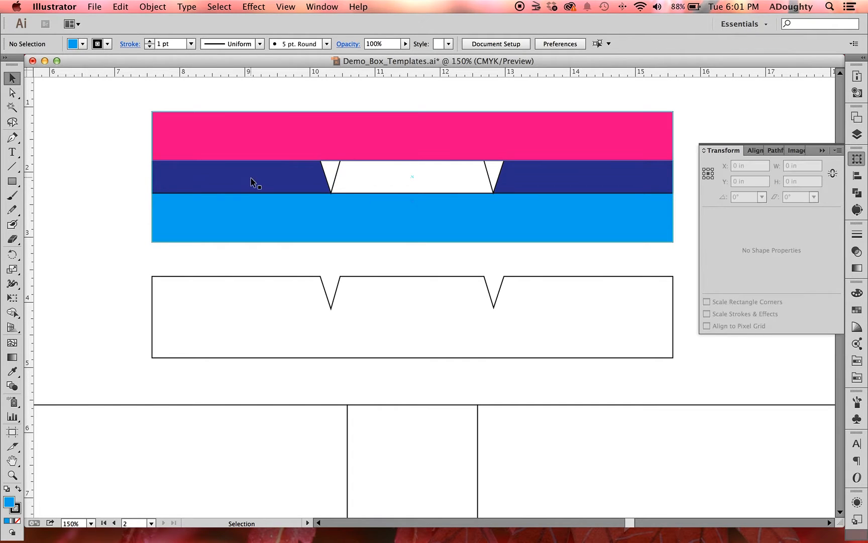
left_click(250, 182)
left_click(333, 174, "shift")
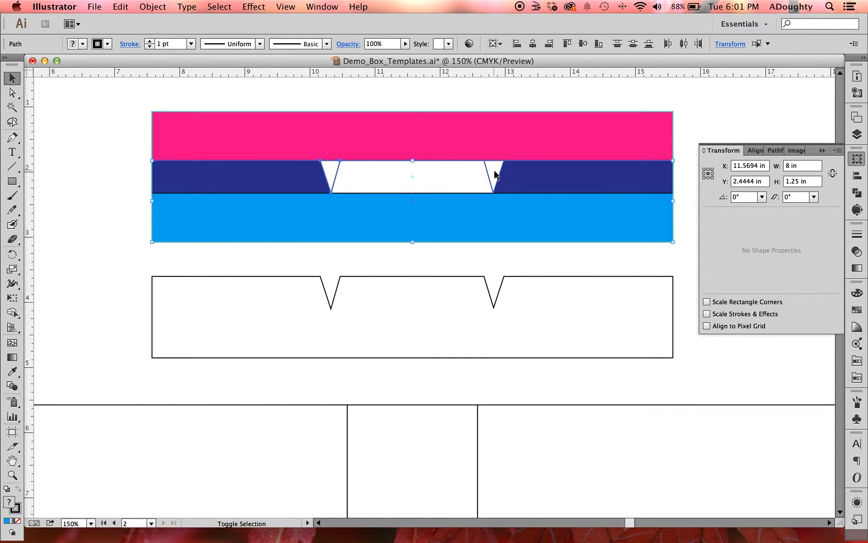
key("Delete")
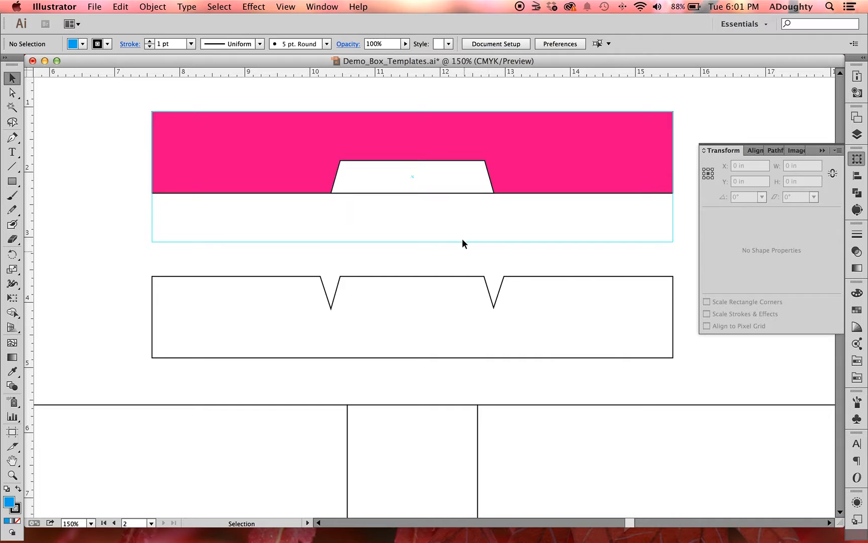
left_click(438, 171)
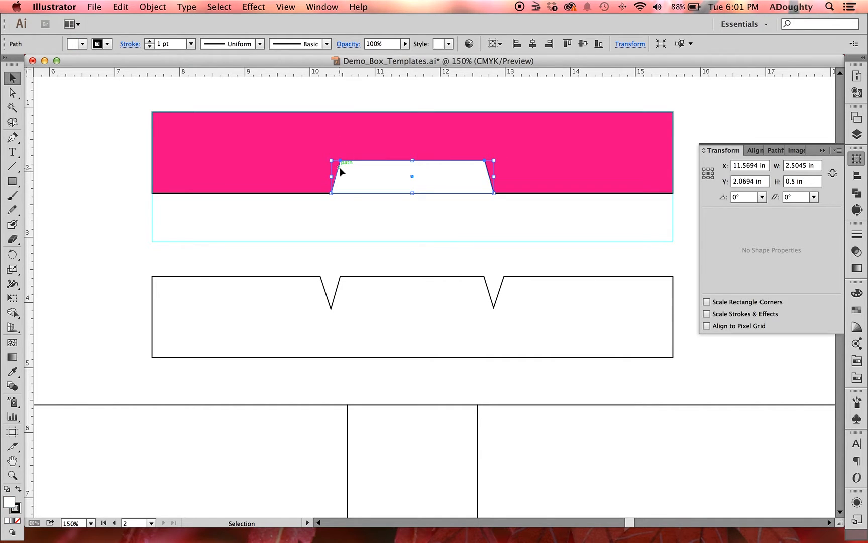
key("c")
left_click(452, 207)
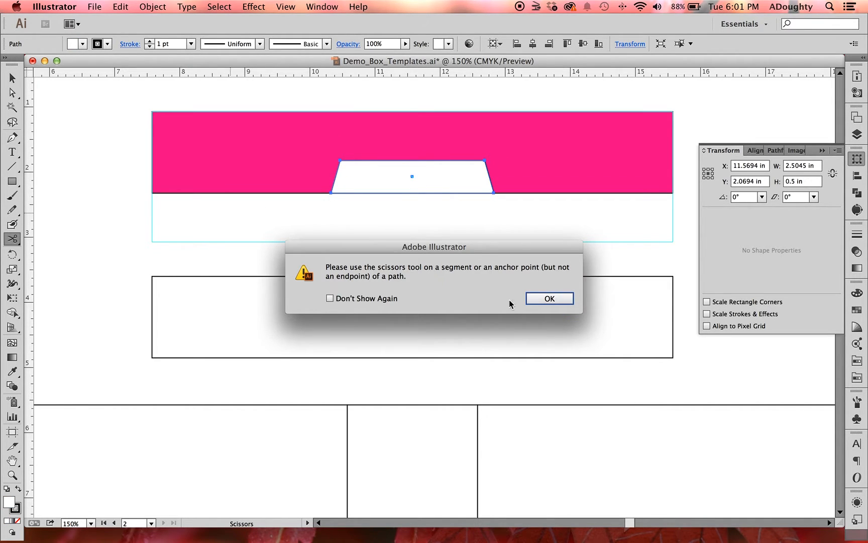
left_click(550, 301)
key("v")
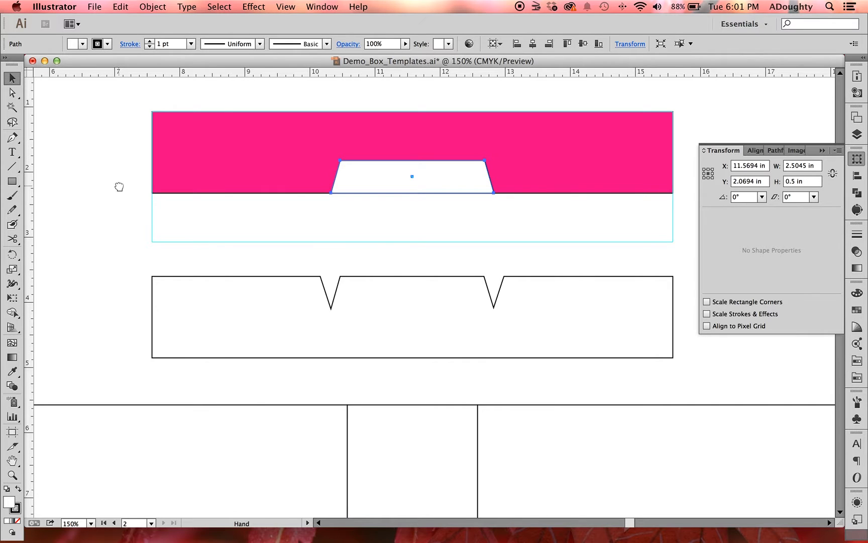
Examine the flaps along the upper edge of the finished template, comparing them with the shapes on the second artboard
left_click_drag(119, 186, 562, 126)
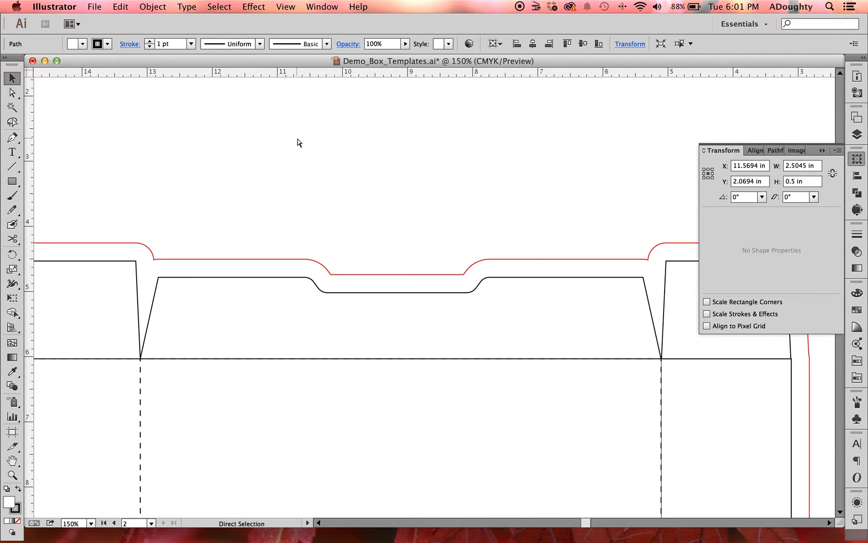
key("super+minus")
key("super+minus")
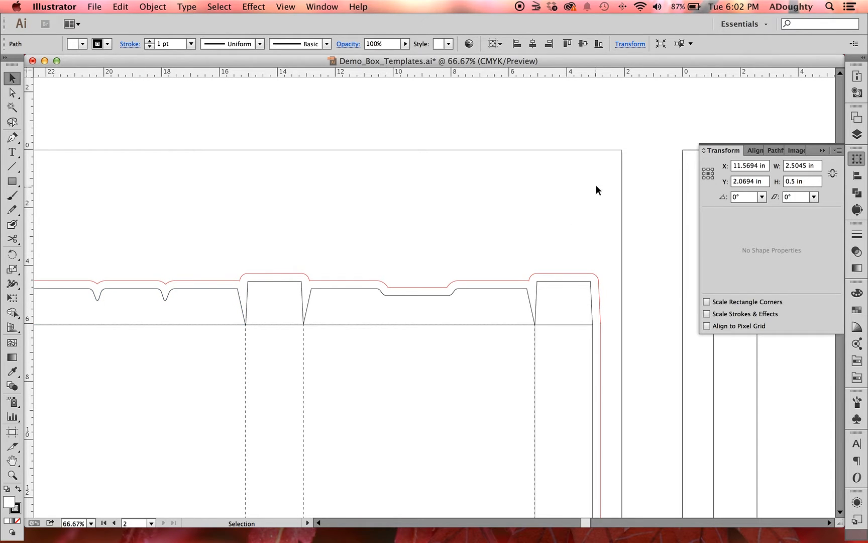
key("space")
left_click_drag(596, 187, 262, 181)
left_click_drag(514, 187, 251, 194)
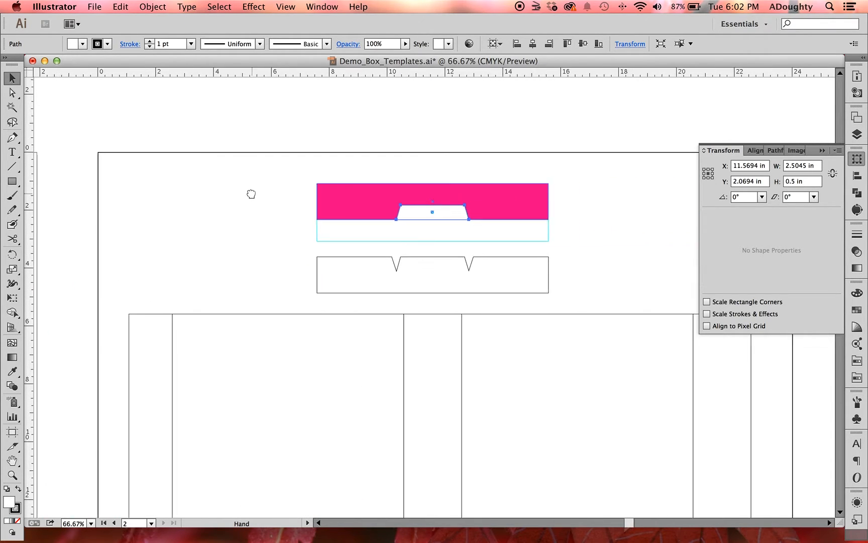
scroll(547, 174, "up", 2)
scroll(546, 174, "right", 1)
key("a")
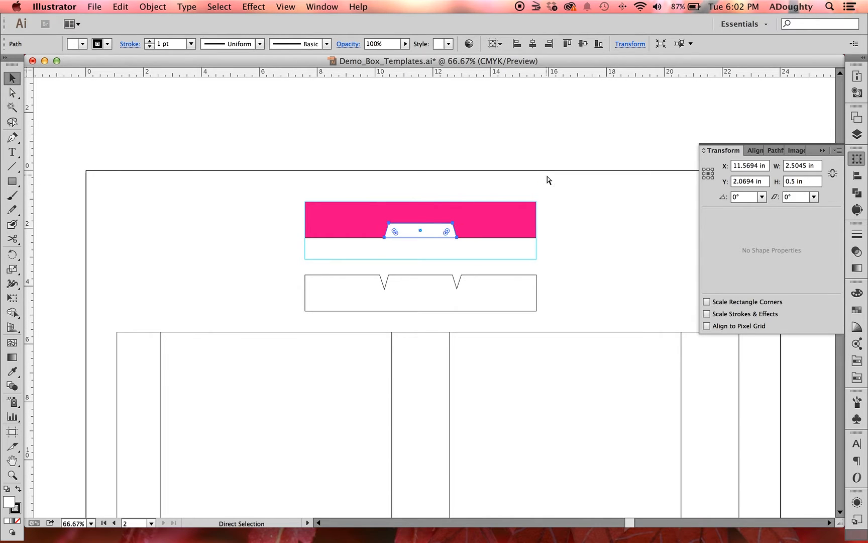
key("super+equal")
key("super+equal")
key("space")
left_click_drag(494, 182, 523, 253)
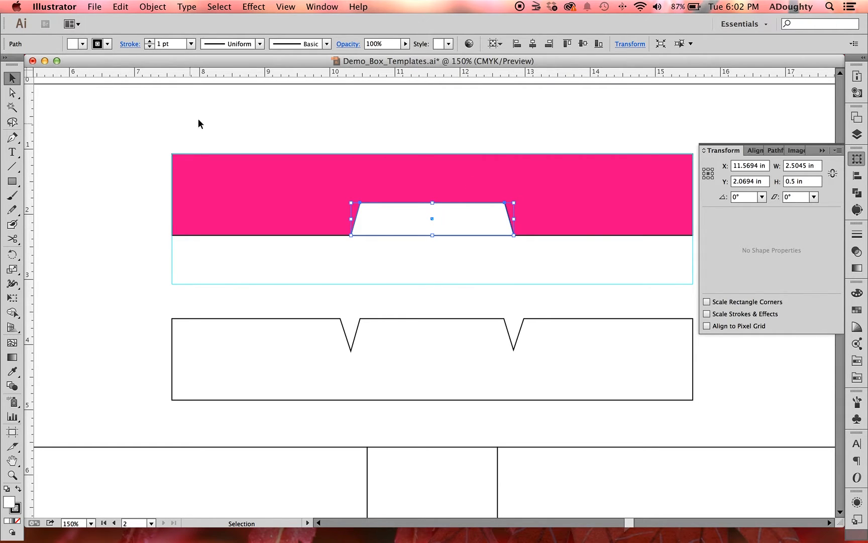
Split the pink rectangle around the overlapping trapezoid with the Shape Builder tool
left_click_drag(296, 122, 576, 276)
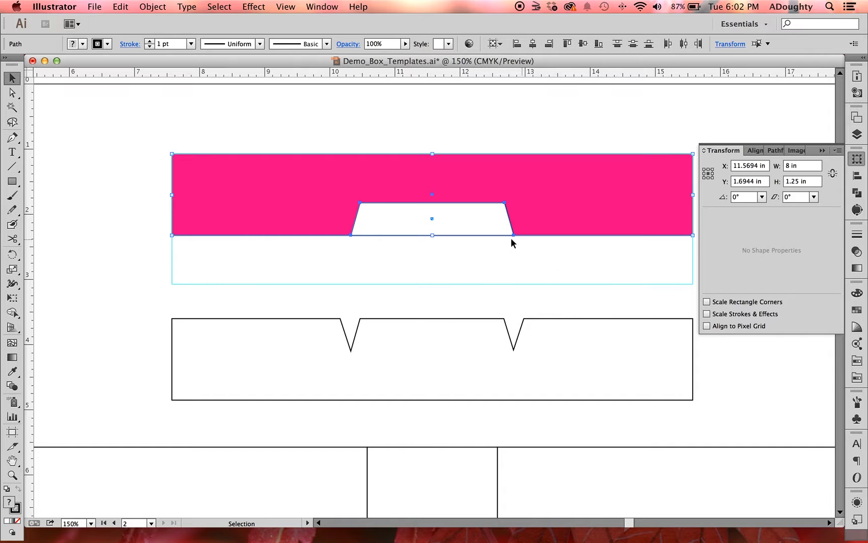
left_click(12, 312)
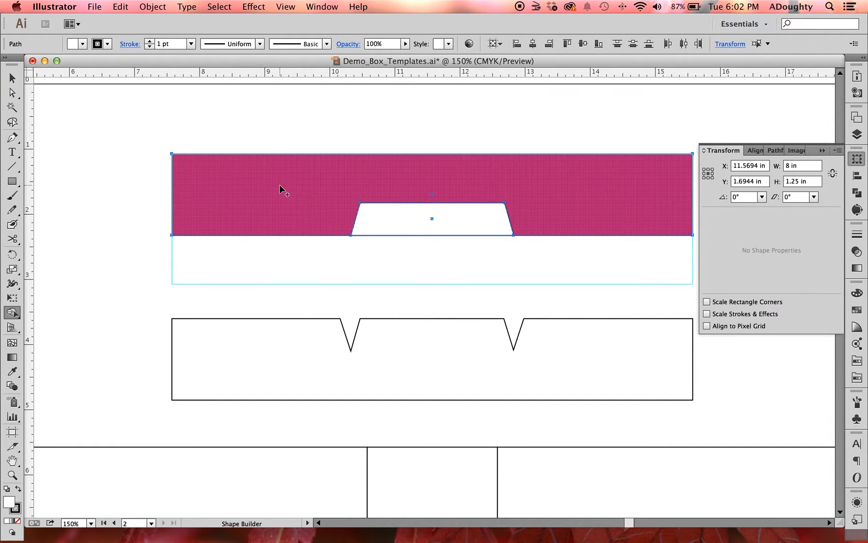
left_click(284, 189, "alt")
left_click(12, 78)
Delete the white trapezoid and the pink piece beneath it, leaving a trapezoidal cutout in the upper flap
left_click(274, 241)
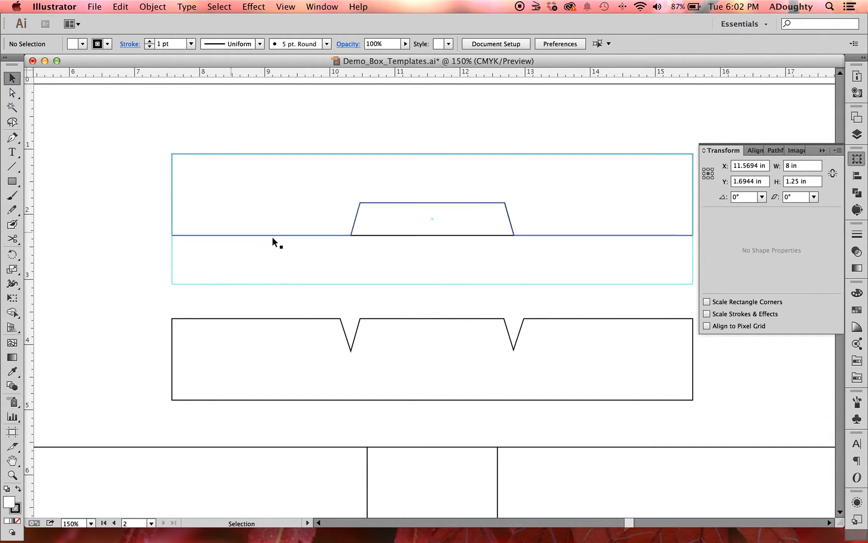
left_click(401, 235)
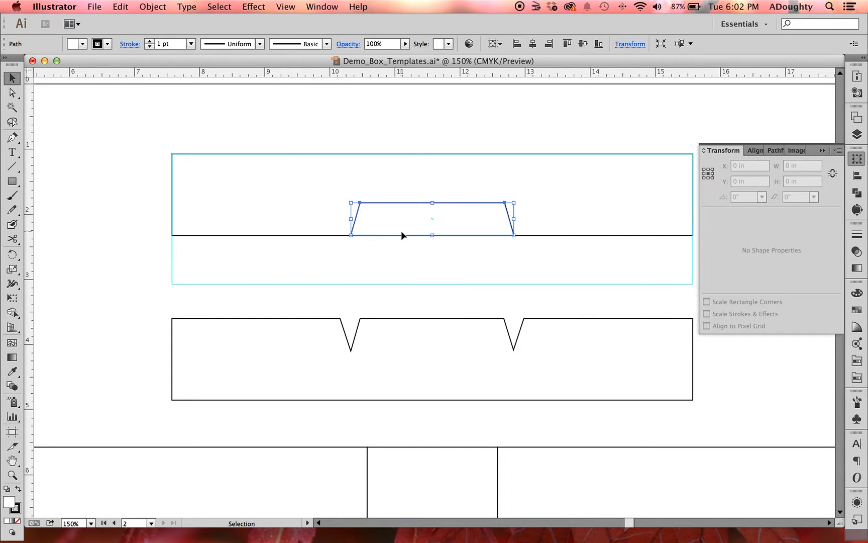
key("super+z")
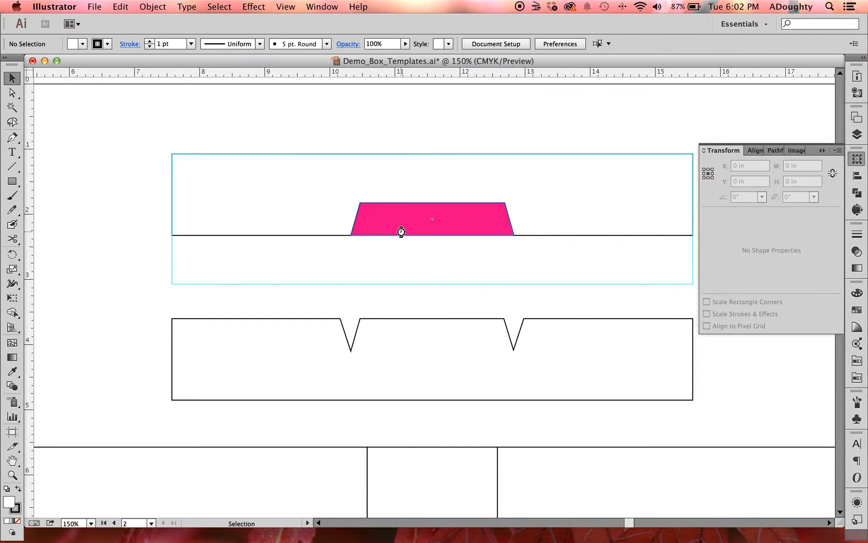
left_click(398, 223)
key("shift+super+z")
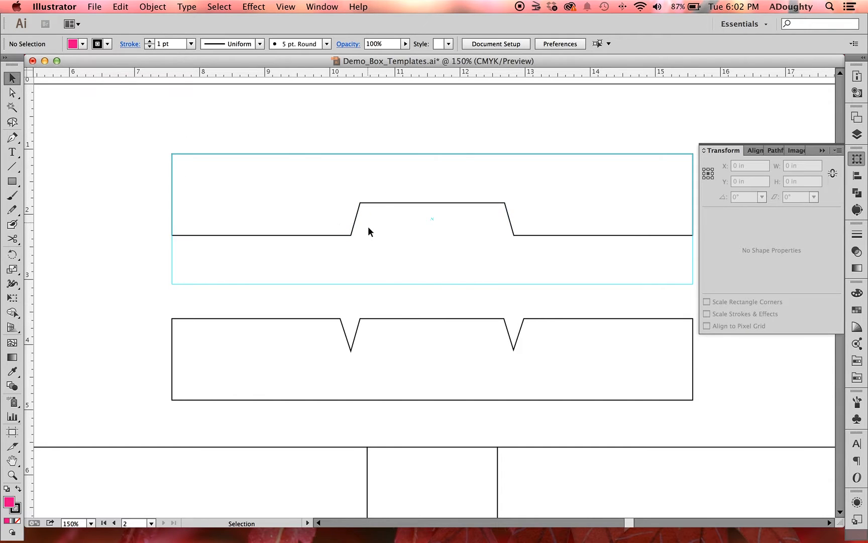
Move the V-notched flap up about 0.84 in and fill the flap with the trapezoidal cutout in pink
left_click_drag(392, 379, 394, 302)
left_click(399, 328)
left_click(490, 203)
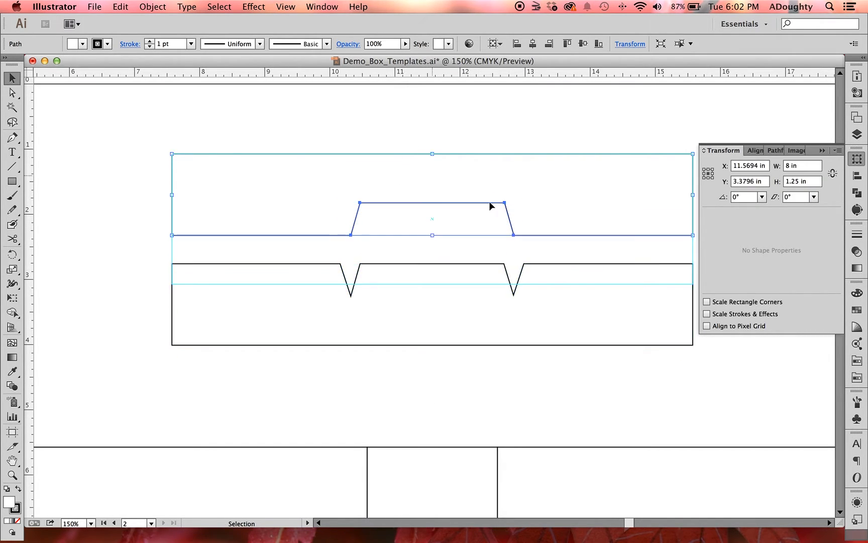
left_click(857, 310)
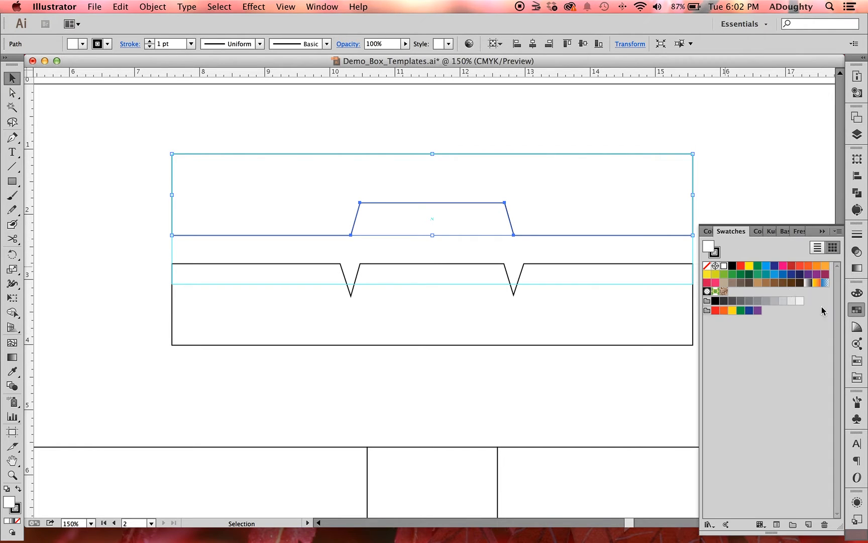
left_click(785, 271)
Fill the V-notched flap in light blue and move it up so its middle tab fits the pink flap's cutout
left_click(622, 320)
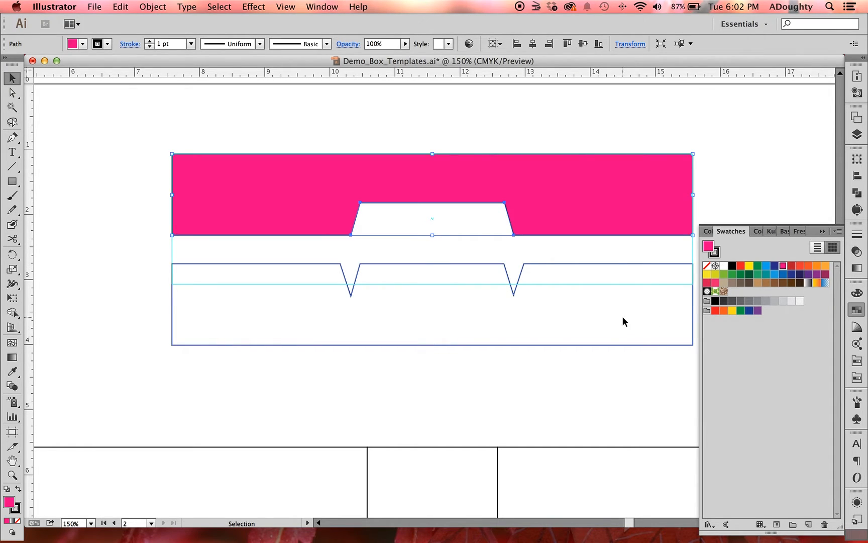
left_click(766, 266)
left_click_drag(553, 297, 557, 260)
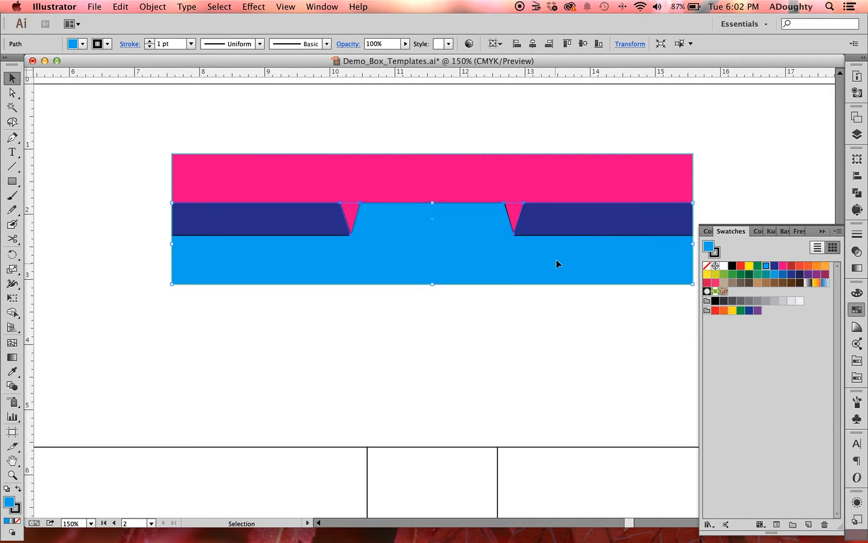
key("shift+super+a")
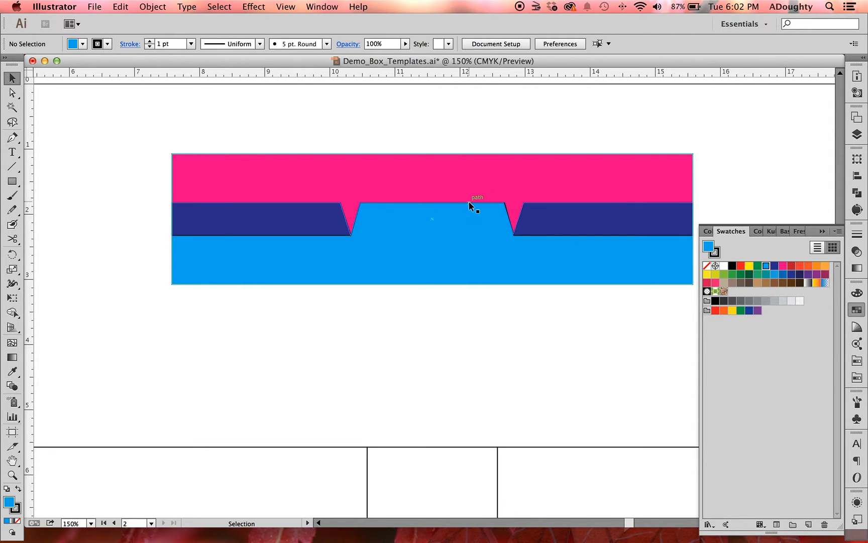
left_click(456, 236)
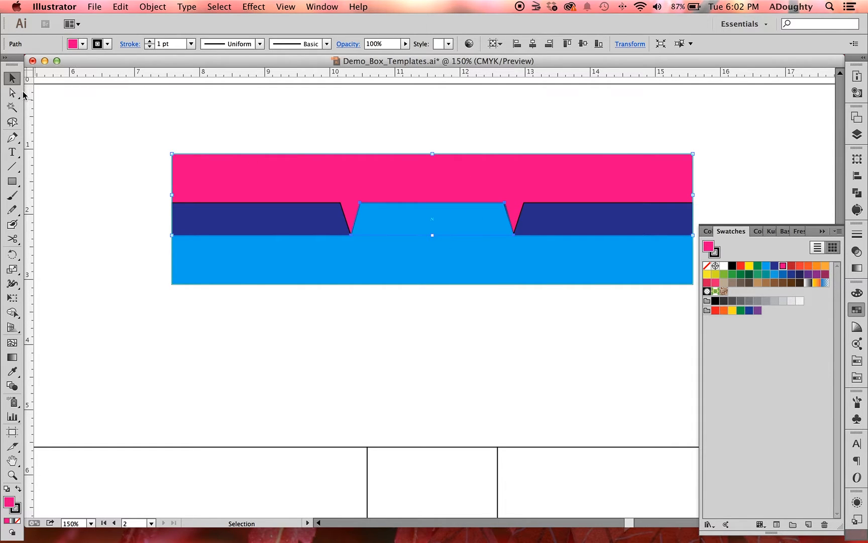
Cut the pink flap and paste it in front of the light blue flap
left_click(93, 108)
left_click(289, 185)
key("super+x")
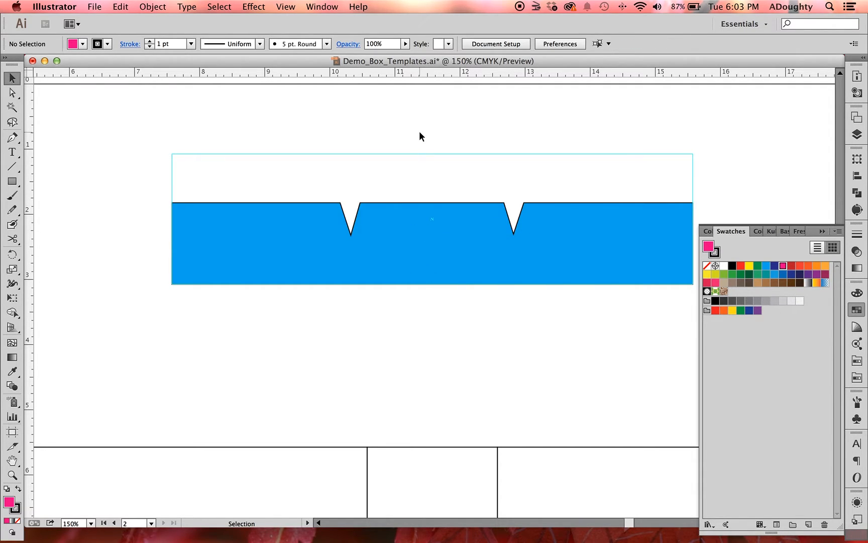
key("super")
key("super+f")
left_click(415, 135)
left_click(400, 181)
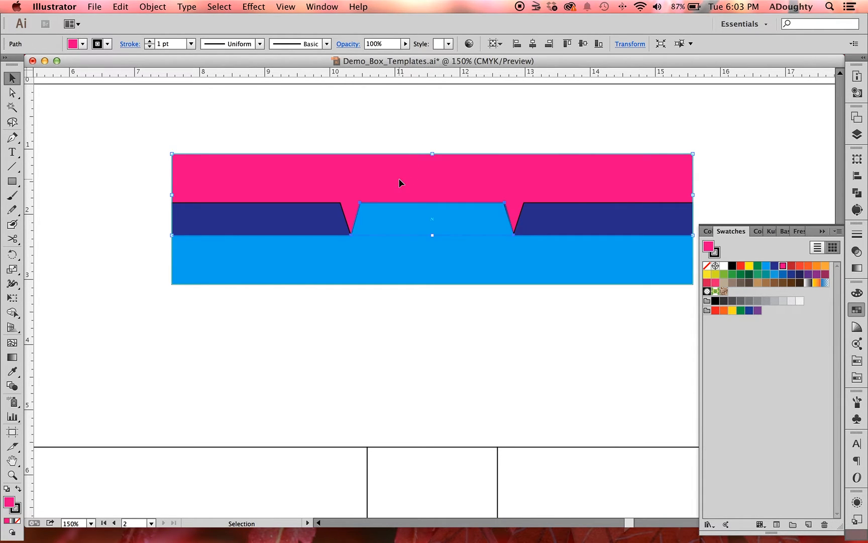
Lower the two upper corner points of the pink flap's trapezoidal cutout by about 0.22 in with the Direct Selection tool
left_click(12, 92)
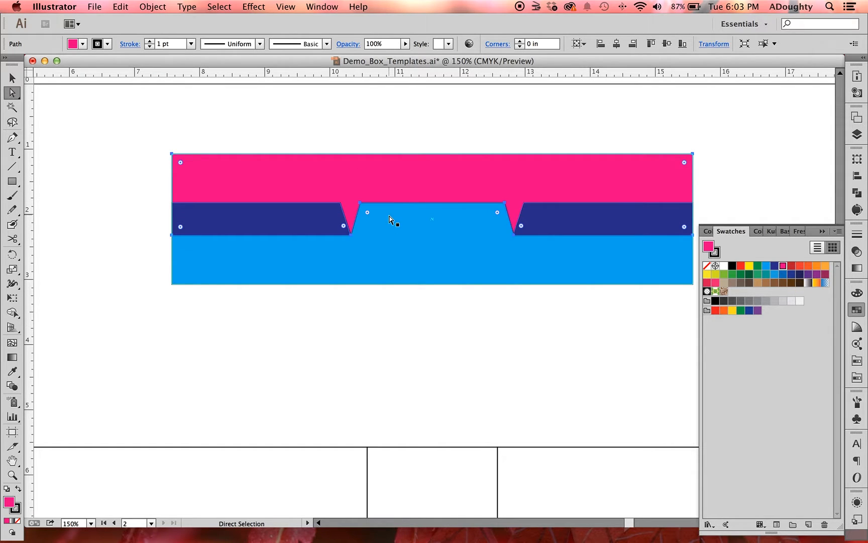
key("super+equal")
left_click(387, 297)
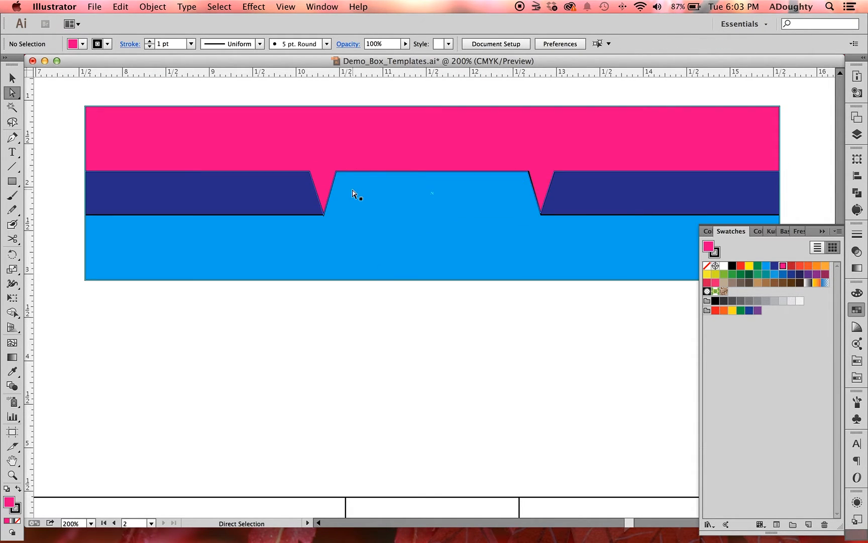
left_click(340, 169)
left_click(337, 171)
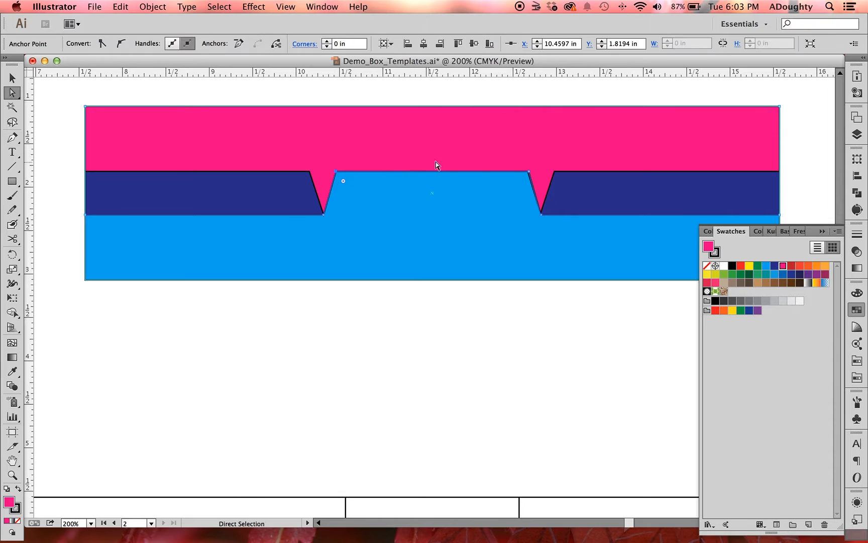
left_click(529, 172, "shift")
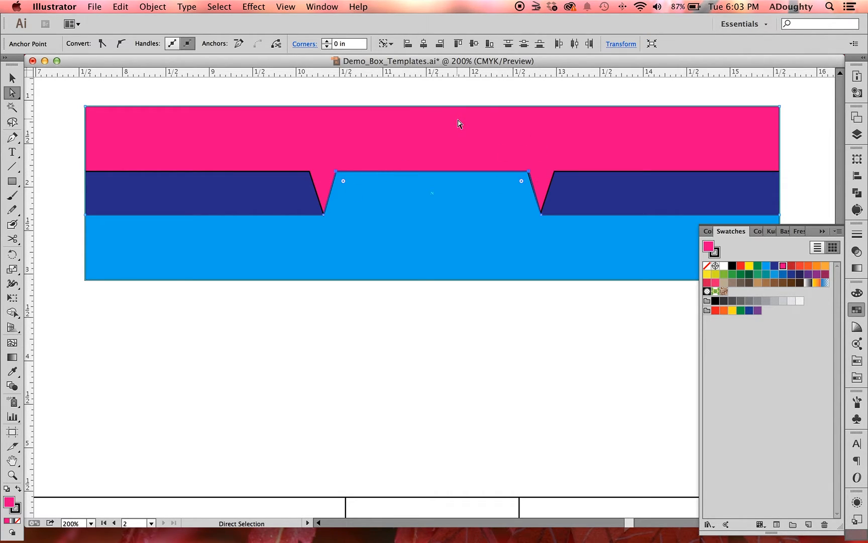
key("shift+Down")
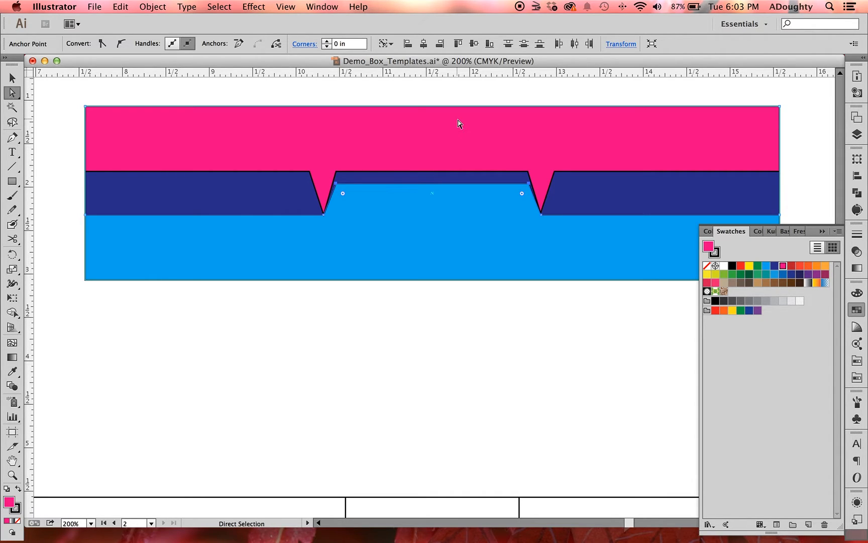
key("Down")
key("Down")
key("Down")
key("Down")
key("Down")
key("Down")
key("Down")
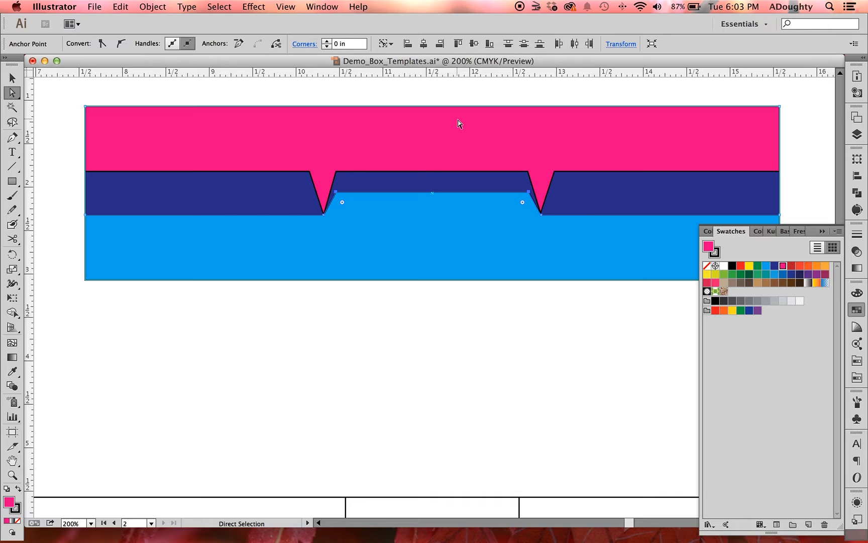
key("Up")
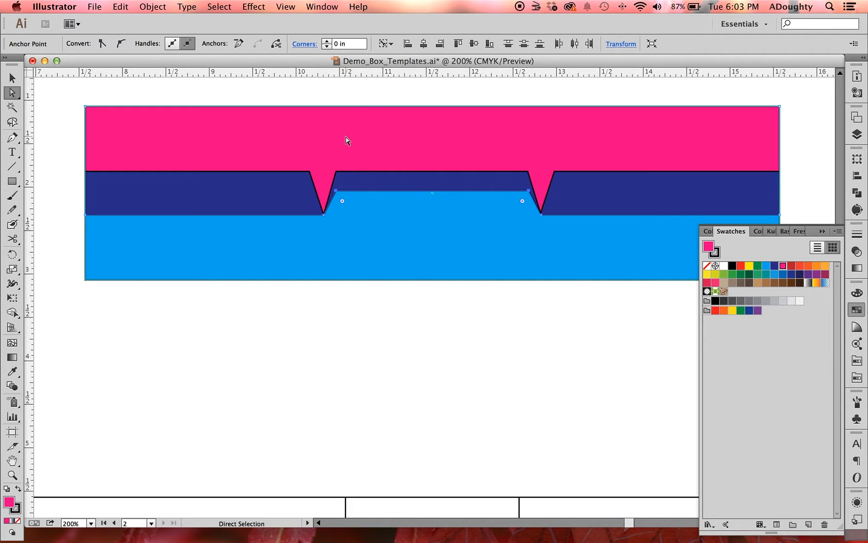
left_click(355, 102)
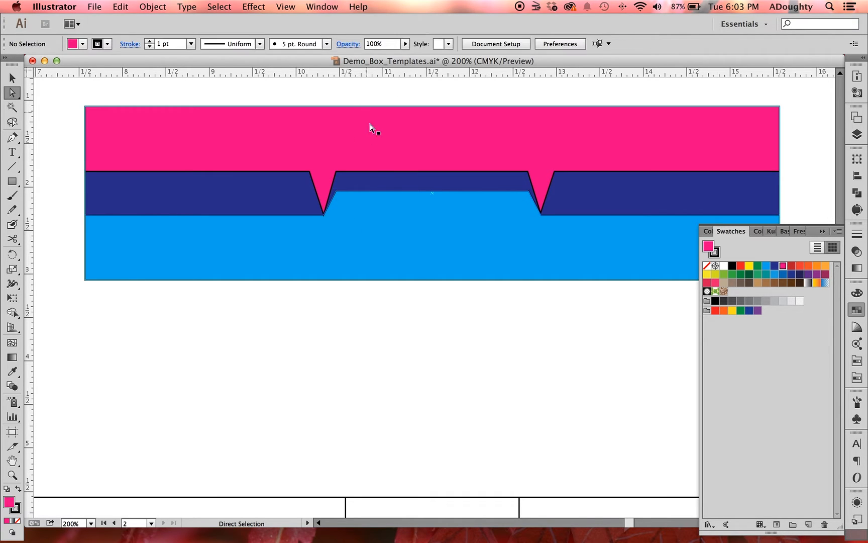
left_click(336, 193)
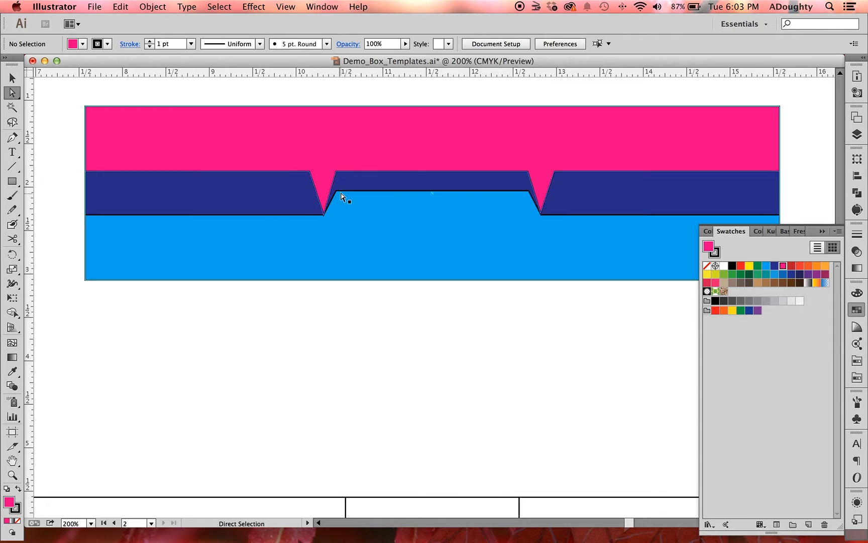
left_click(328, 217)
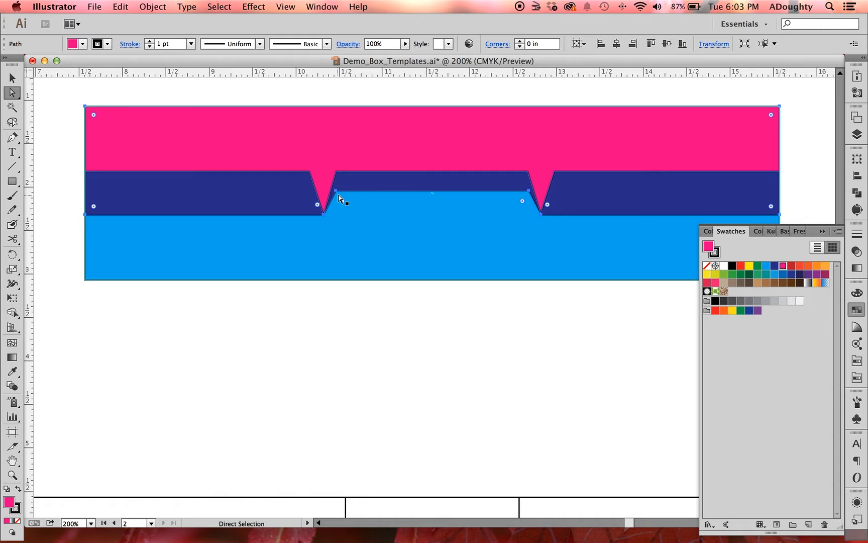
left_click(337, 193)
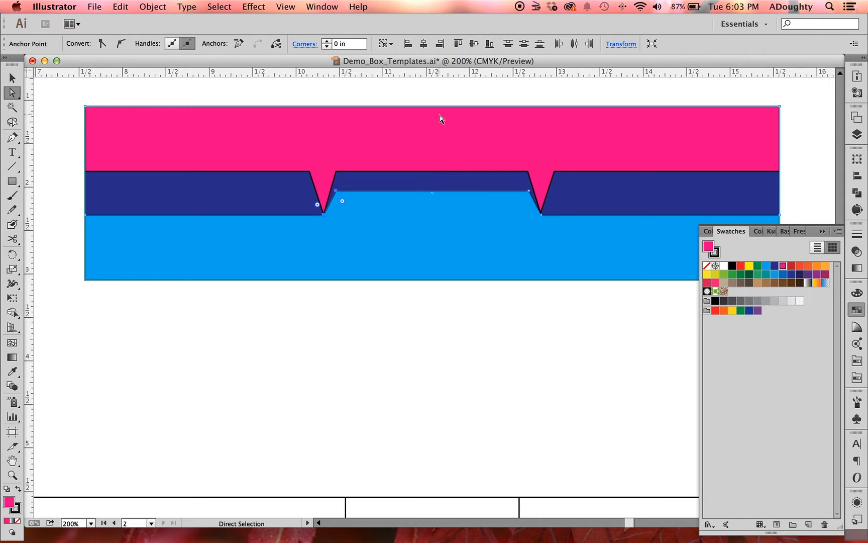
key("Left")
key("Left")
key("Left")
key("Left")
key("super+z")
key("super+z")
key("super+z")
key("super+z")
key("Down")
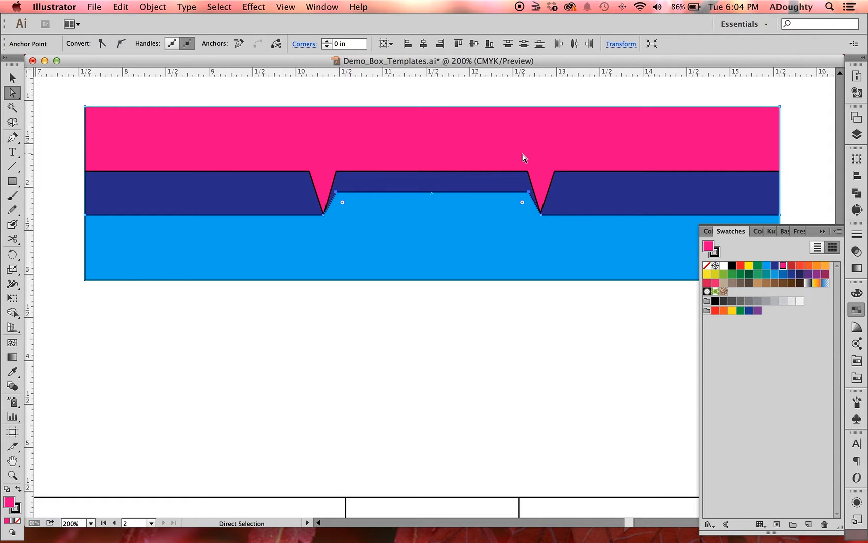
left_click(523, 158, "shift")
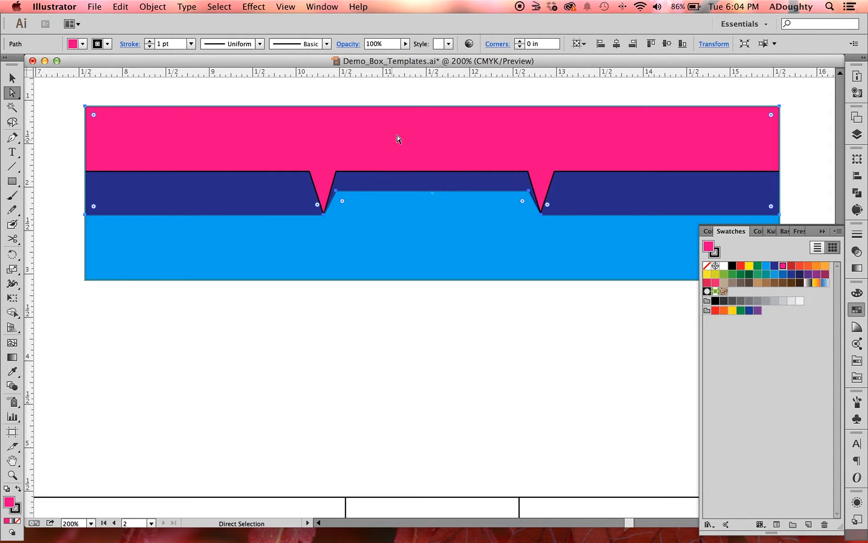
Shift both corner points on the left side of the pink flap's cutout outward by about 0.14 in
left_click(362, 105)
left_click(353, 149)
left_click(335, 190)
left_click(324, 214, "shift")
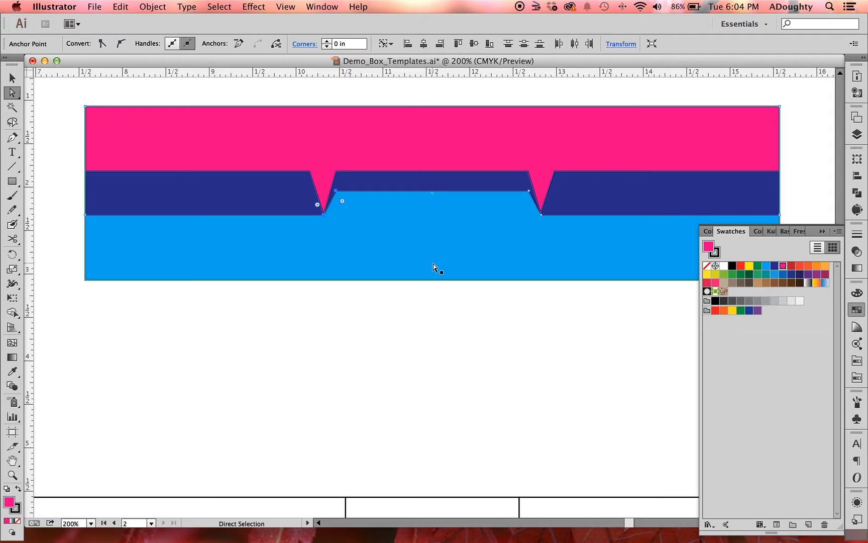
key("Left")
key("Left")
key("Left")
key("Left")
key("Left")
key("Left")
key("Left")
key("Left")
Shift both corner points on the right side of the pink flap's cutout outward by the same distance as the left side
left_click(529, 192)
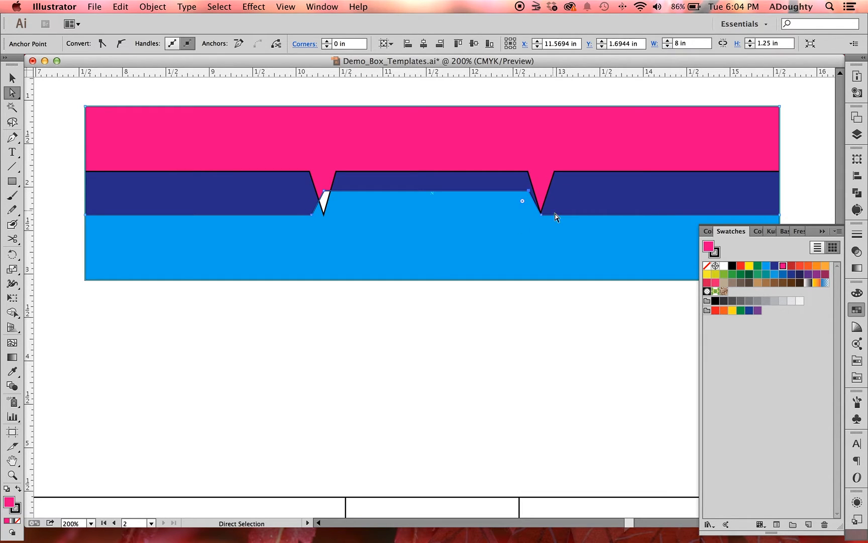
left_click(541, 215, "shift")
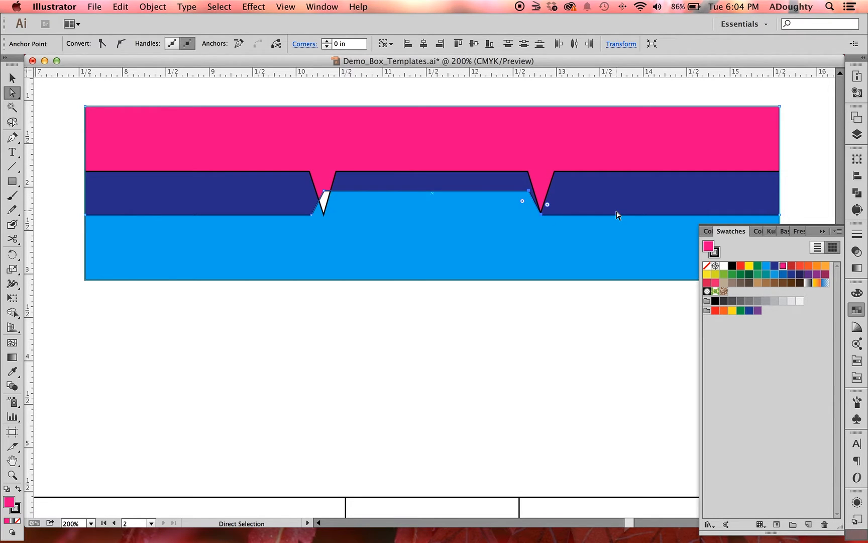
key("shift+Right")
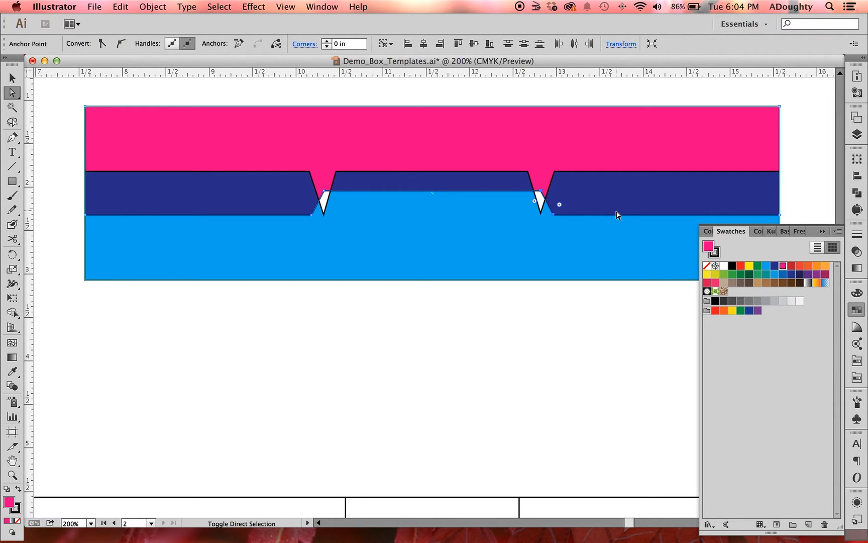
left_click(540, 330)
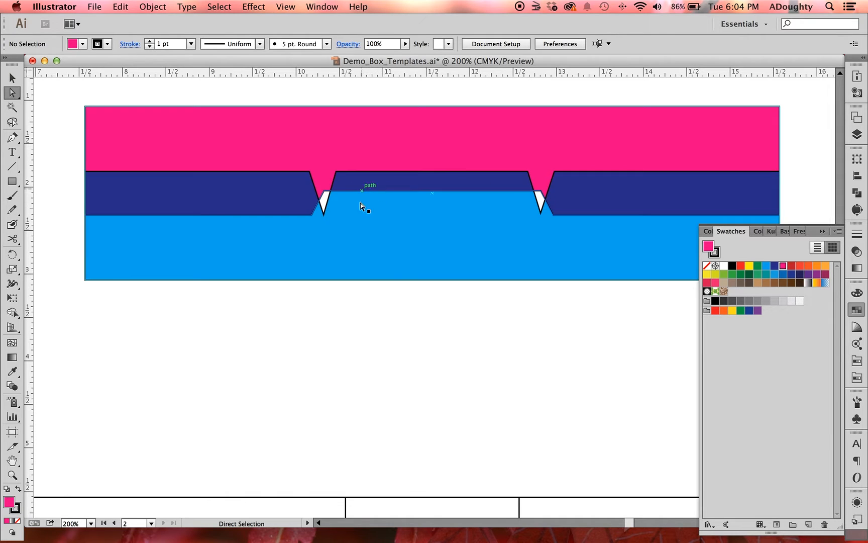
Lower the two upper corner points of the widened cutout by about 0.04 in to make it slightly shallower
left_click(326, 191)
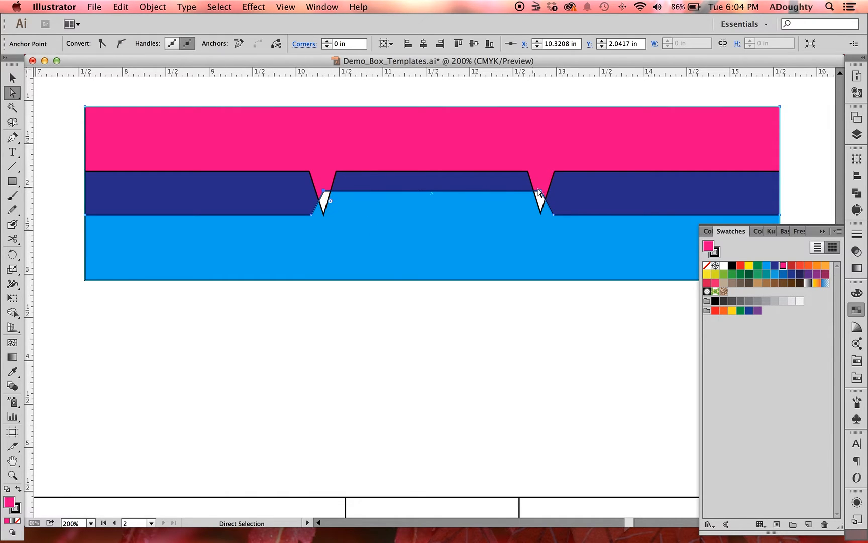
left_click(539, 190, "shift")
key("Down")
key("Down")
key("Down")
key("Down")
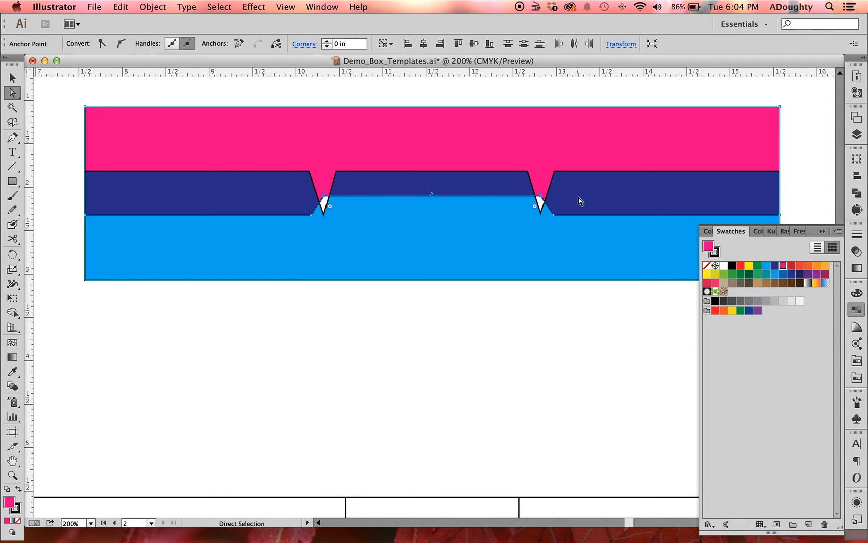
key("Up")
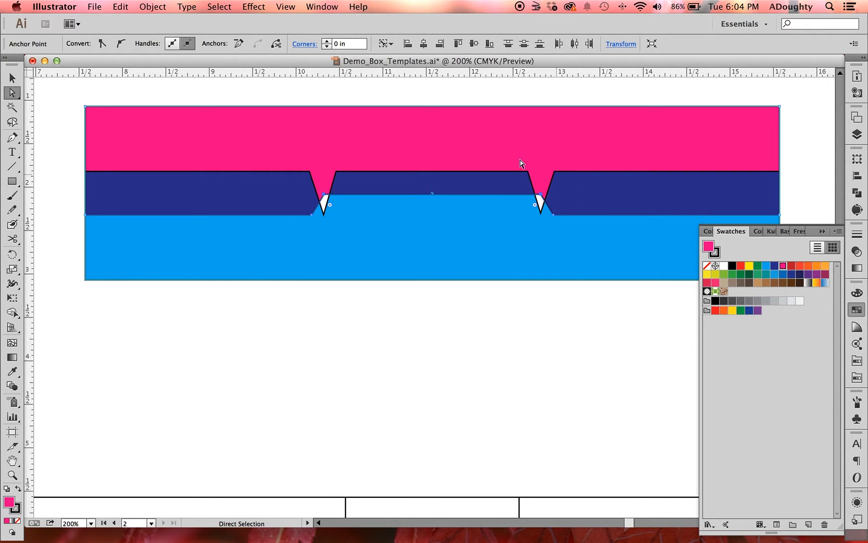
left_click(12, 78)
left_click(43, 93)
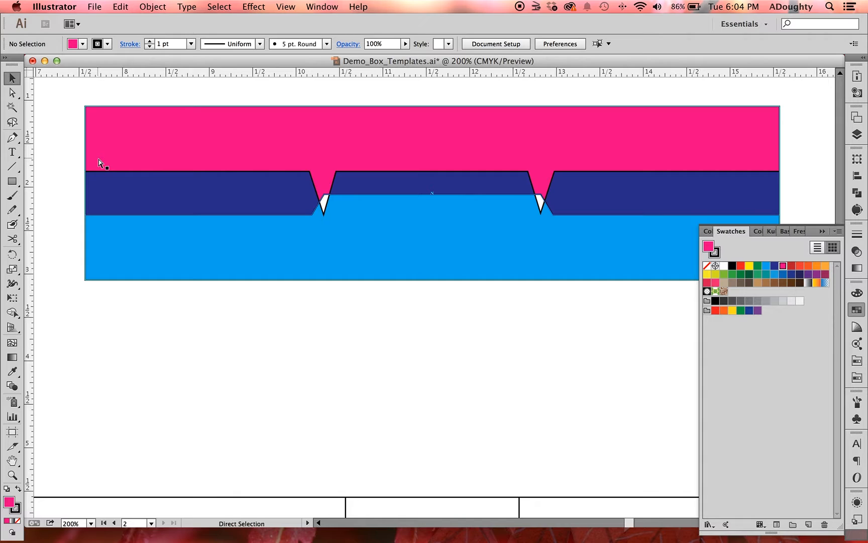
Examine the recessed top flap of the finished template on the first artboard as a reference for the cutout's corners
key("super+minus")
key("super+minus")
left_click_drag(208, 226, 573, 213)
left_click_drag(319, 247, 561, 207)
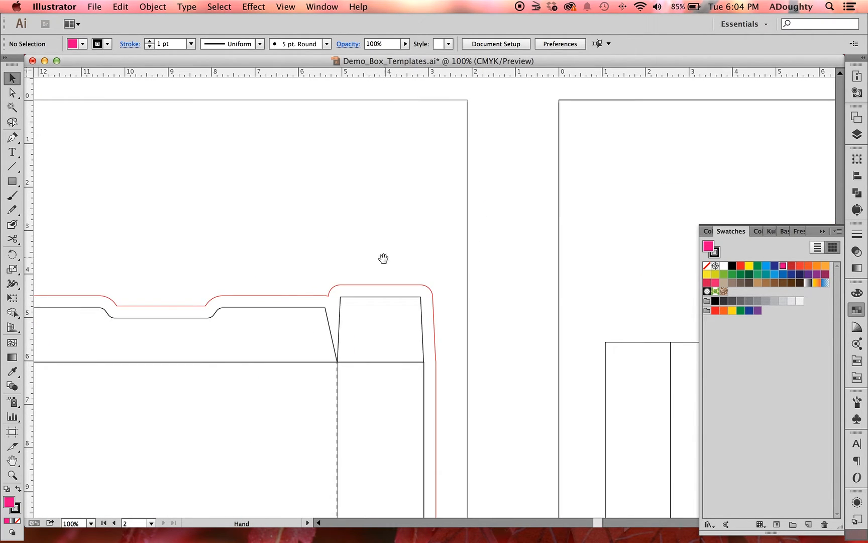
left_click_drag(383, 258, 472, 202)
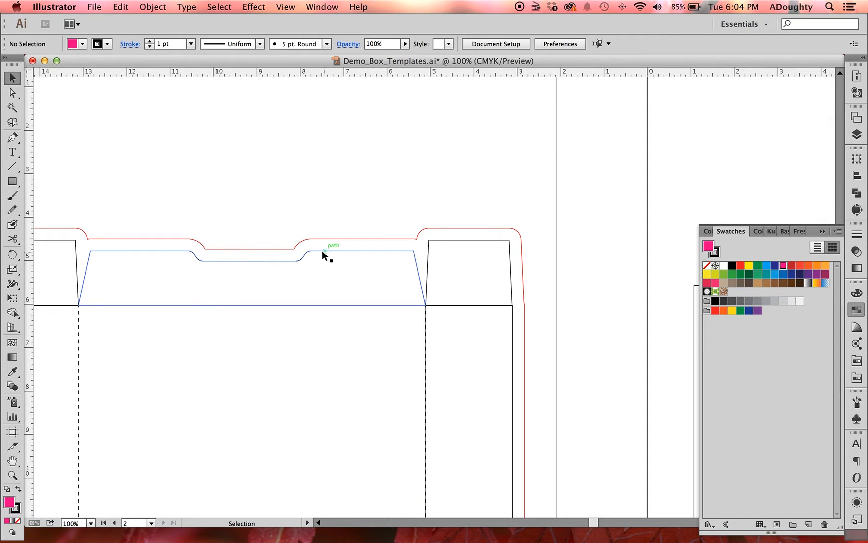
left_click_drag(517, 186, 320, 187)
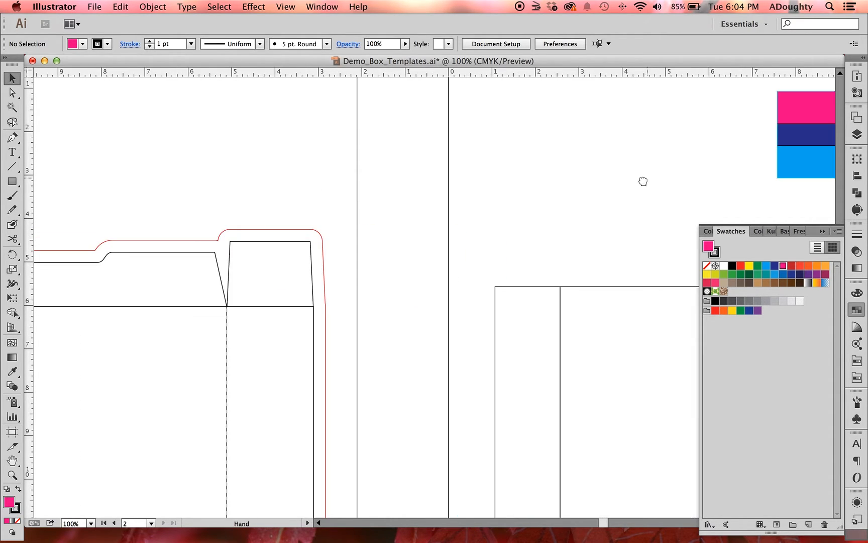
left_click_drag(643, 181, 181, 305)
Try to round all corners of the pink flap with a 0.24 in radius, and undo the rounding
key("super+equal")
left_click(354, 177)
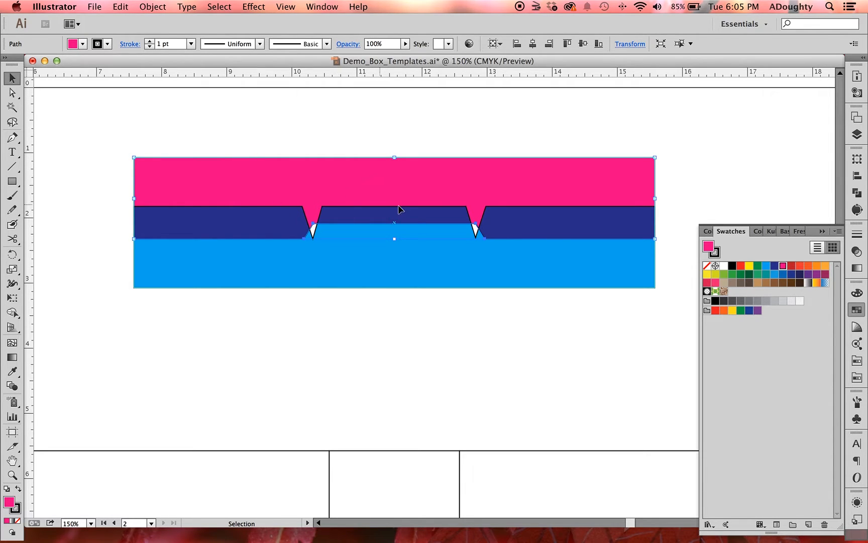
left_click(13, 93)
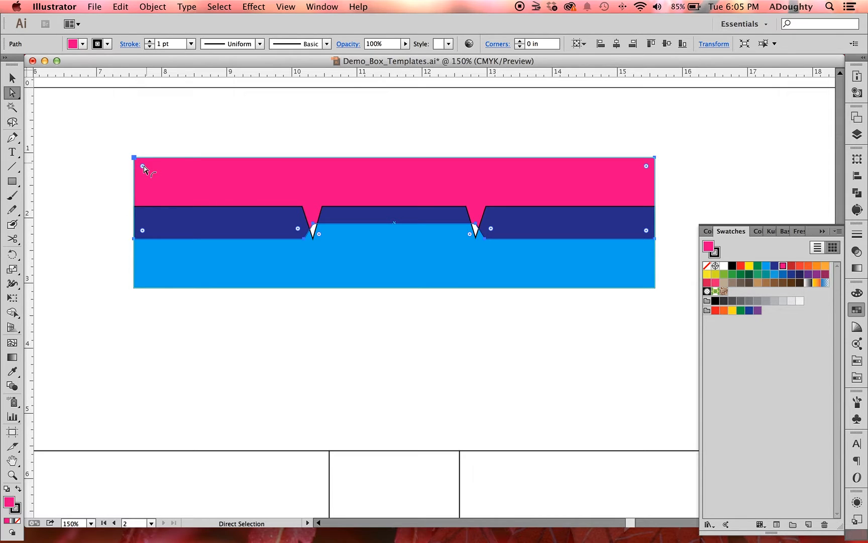
left_click_drag(143, 168, 171, 186)
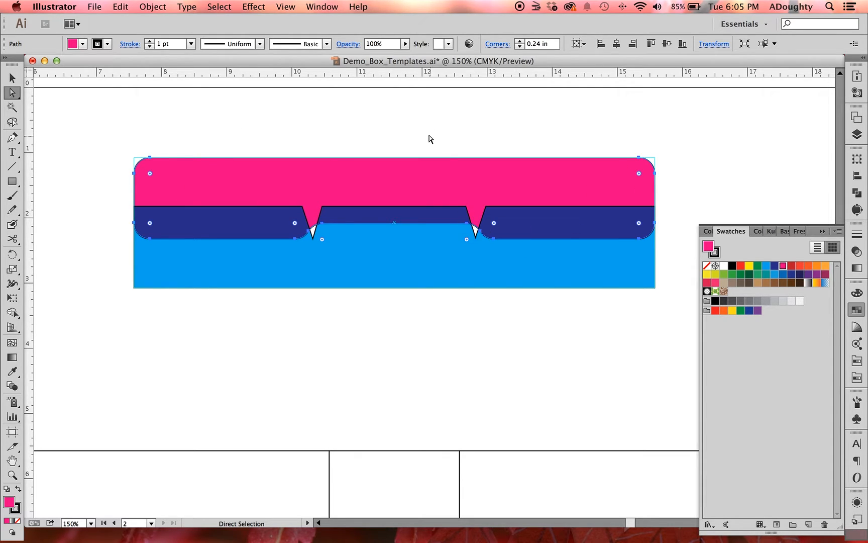
left_click(362, 141)
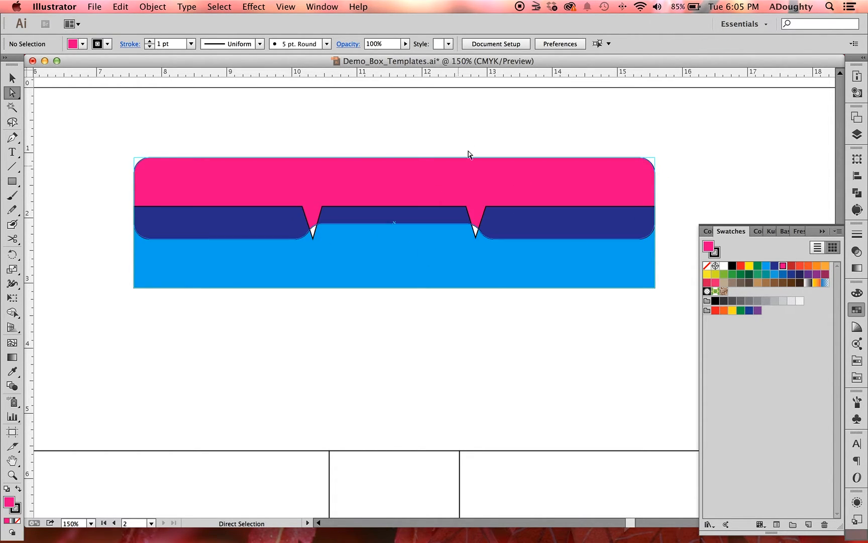
key("super+z")
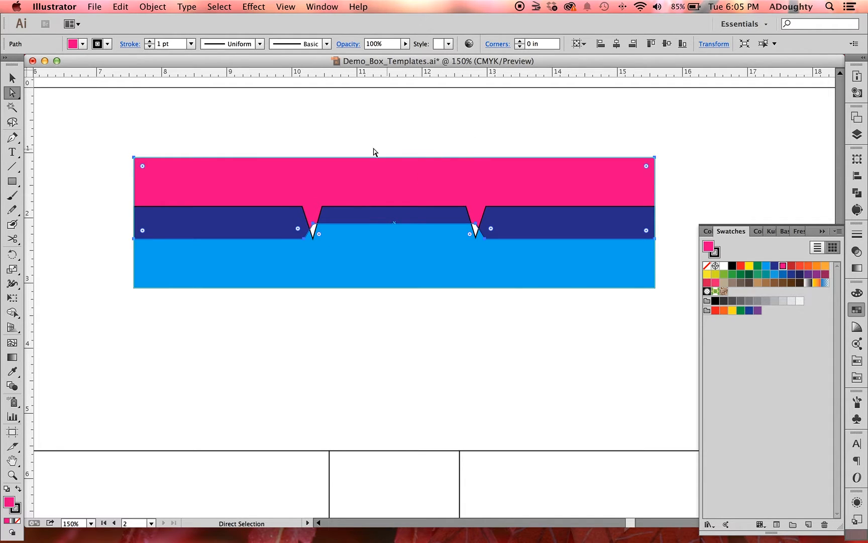
left_click(334, 131)
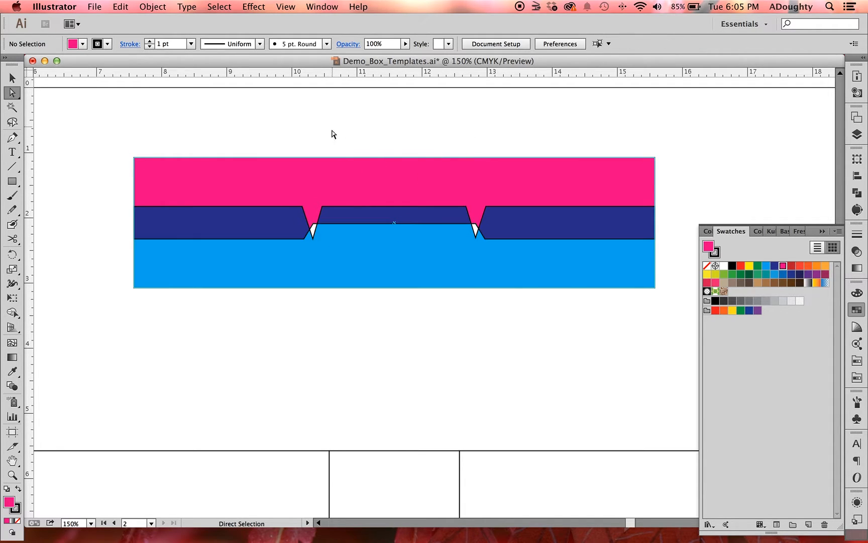
Round the four corner points of the pink flap's cutout with a 0.18 in radius
left_click(314, 225)
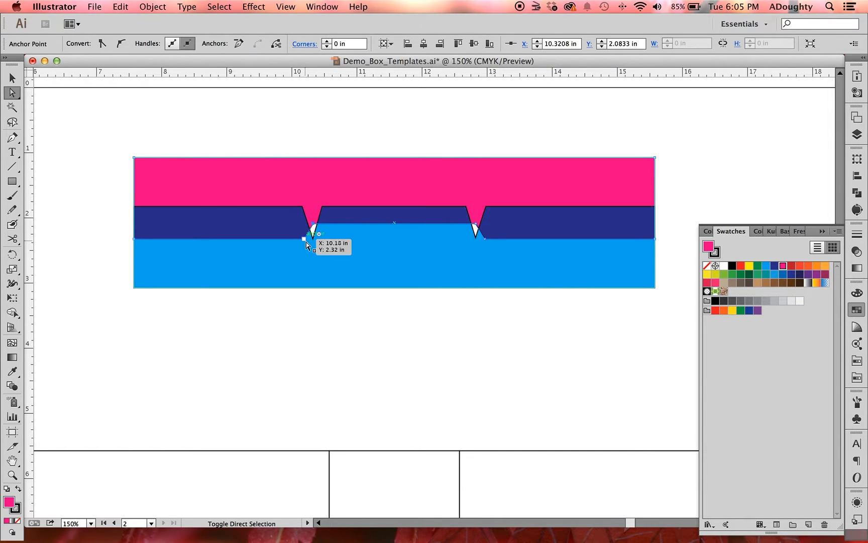
left_click(484, 225, "shift")
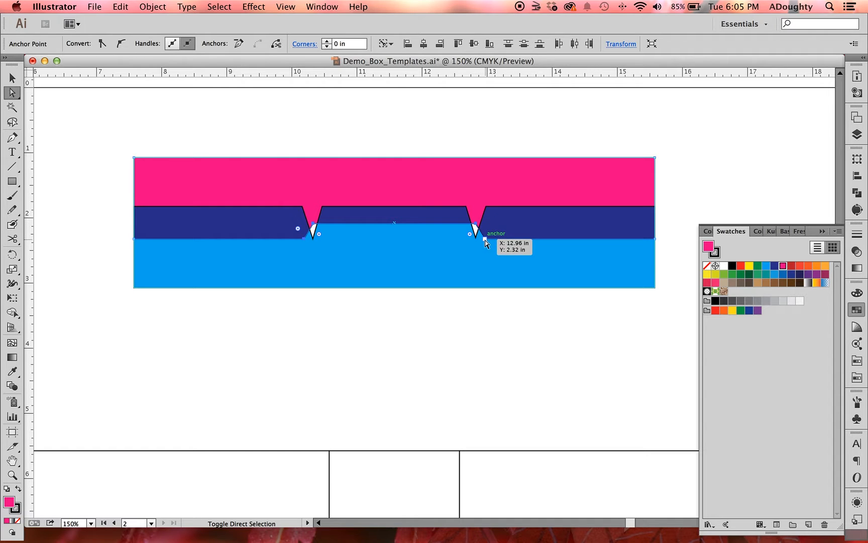
left_click(484, 239, "shift")
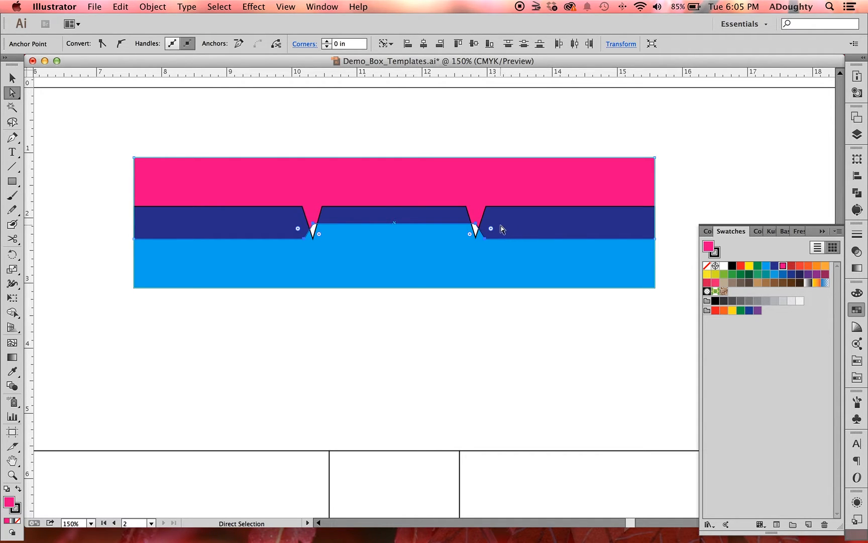
left_click_drag(491, 229, 494, 231)
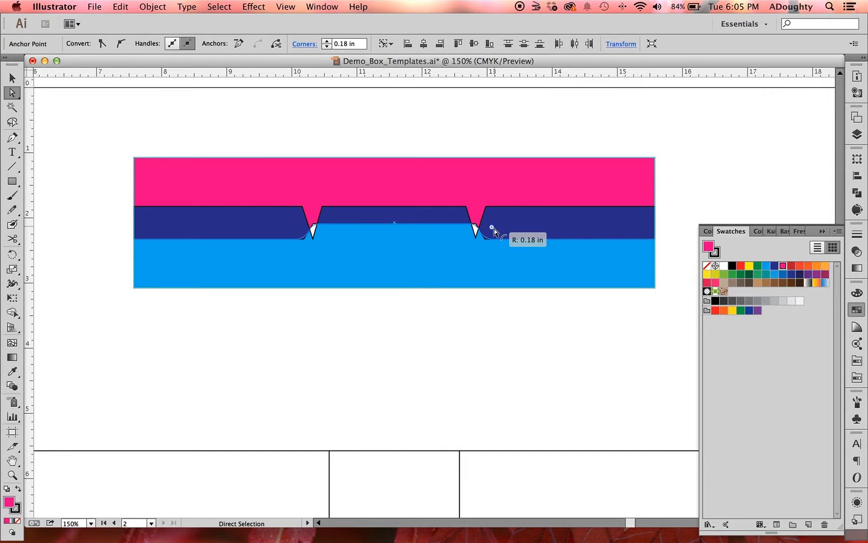
left_click(475, 143)
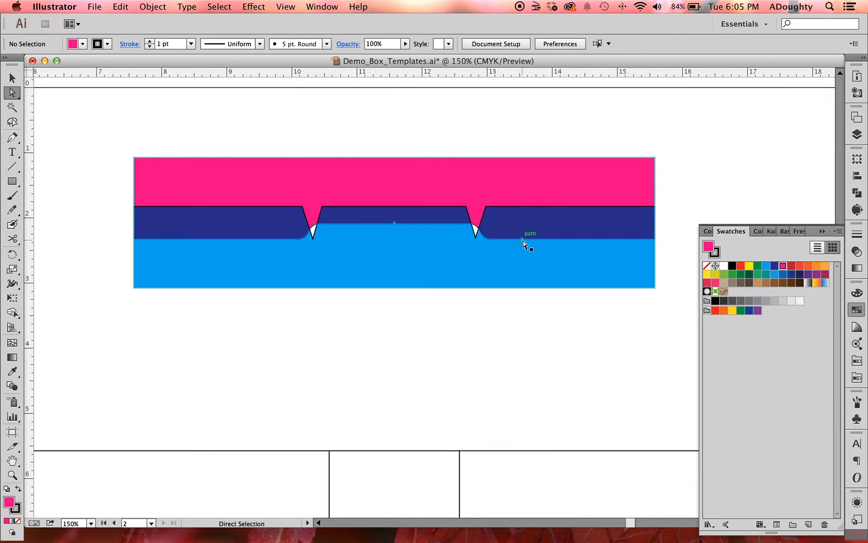
Round the tips and upper corners of both V-notches in the blue flap with a 0.05 in radius
left_click(464, 274)
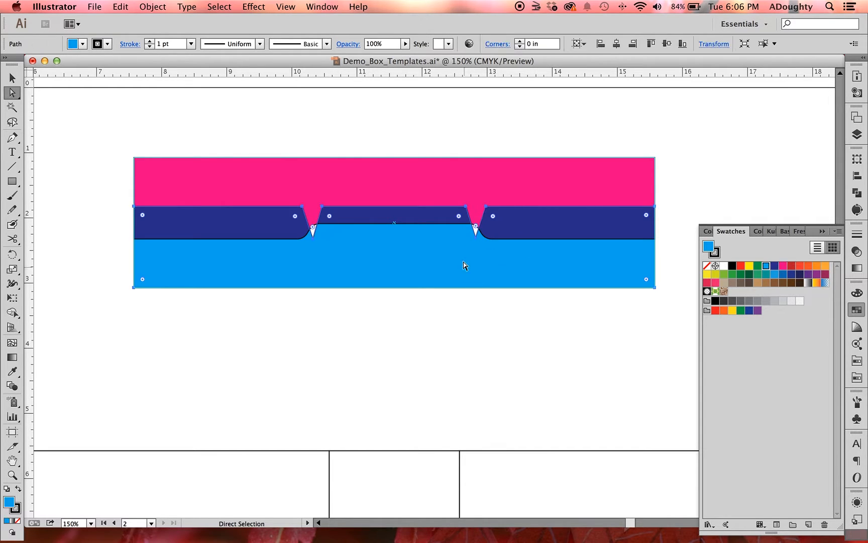
left_click(315, 240)
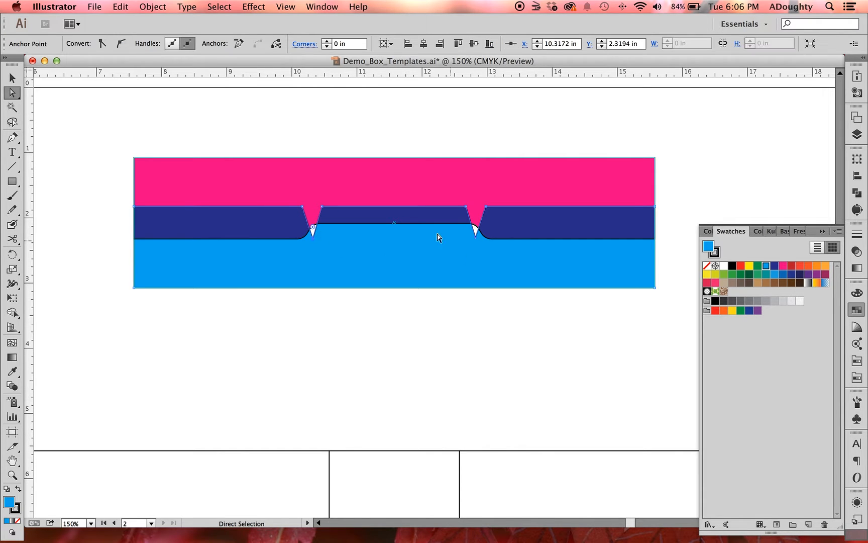
left_click(322, 206, "shift")
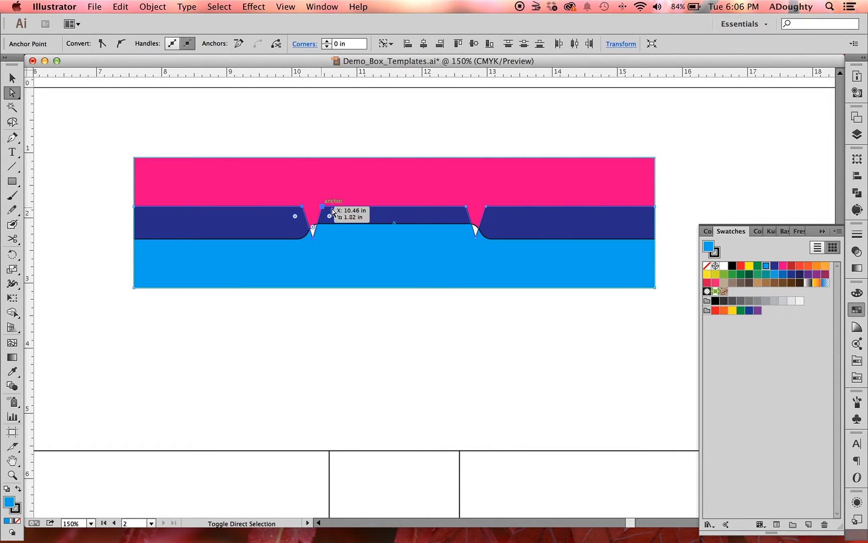
left_click(467, 207, "shift")
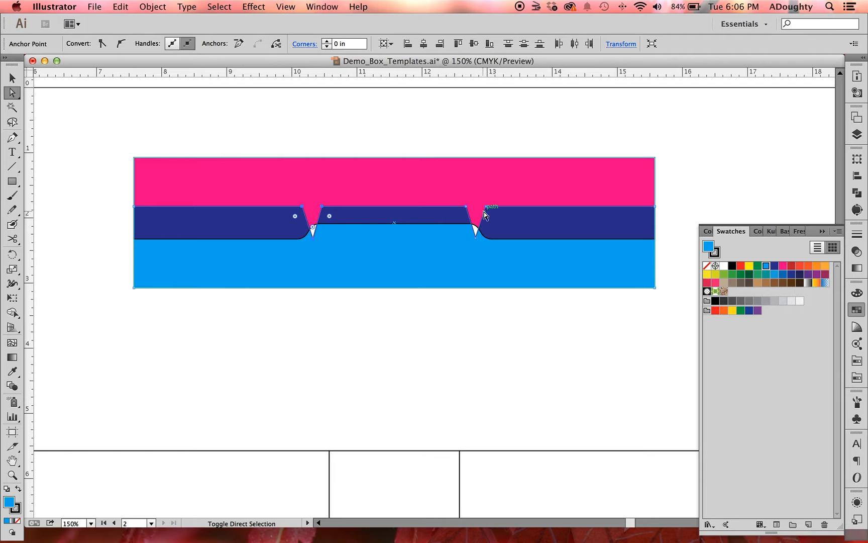
left_click(485, 207)
left_click(475, 238, "shift")
left_click(466, 206, "shift")
left_click_drag(494, 219, 488, 213)
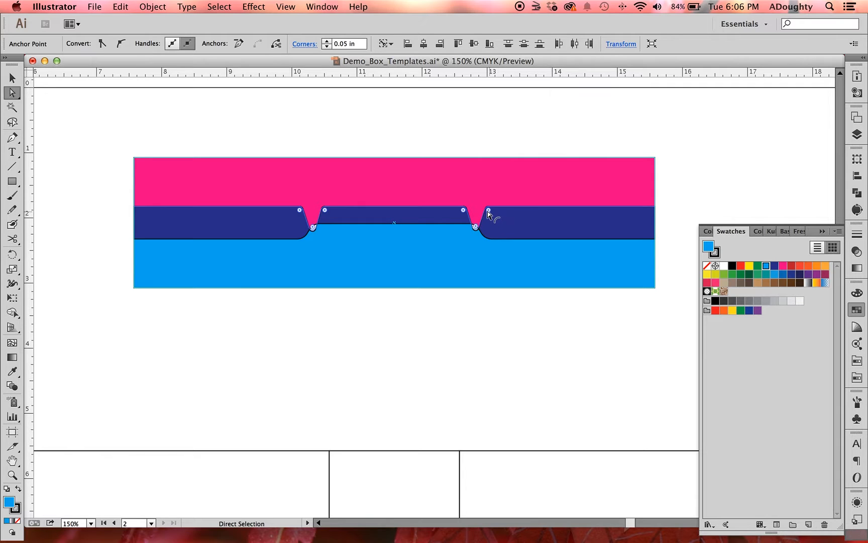
left_click(12, 77)
left_click(103, 107)
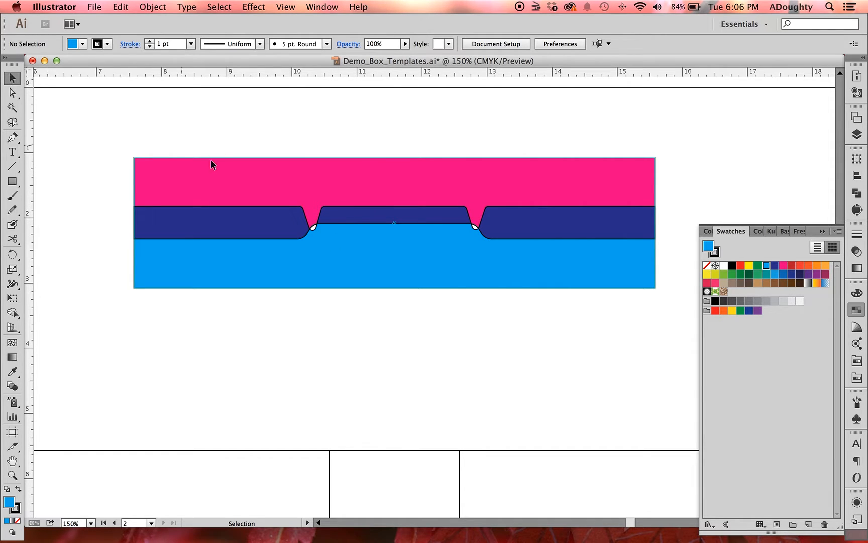
Move the notched blue flap onto the top edge of the box's right large panel, aligned with its sides
key("super+minus")
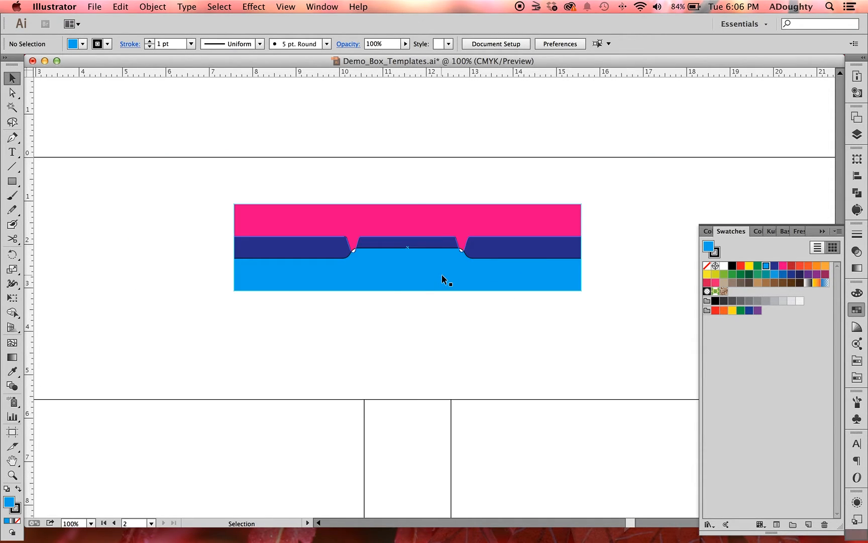
key("space")
scroll(425, 264, "down", 3)
key("super+minus")
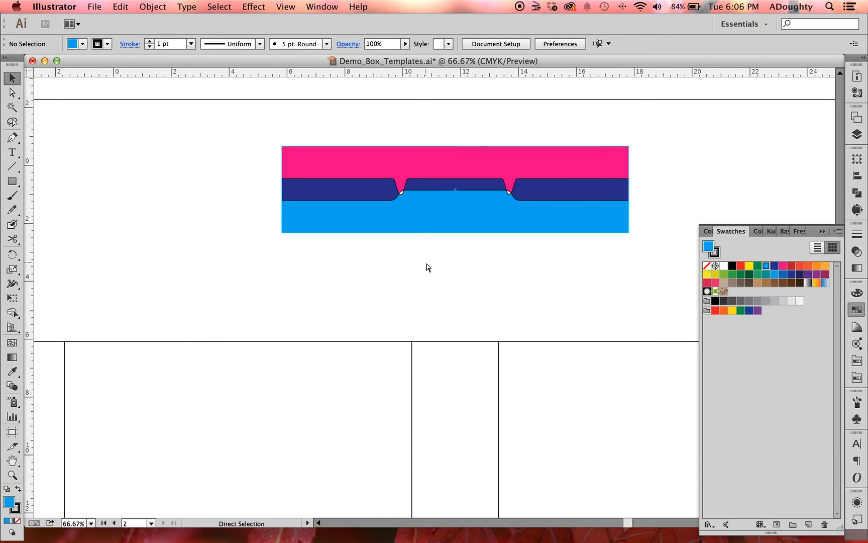
key("super+minus")
key("space")
left_click_drag(462, 295, 457, 221)
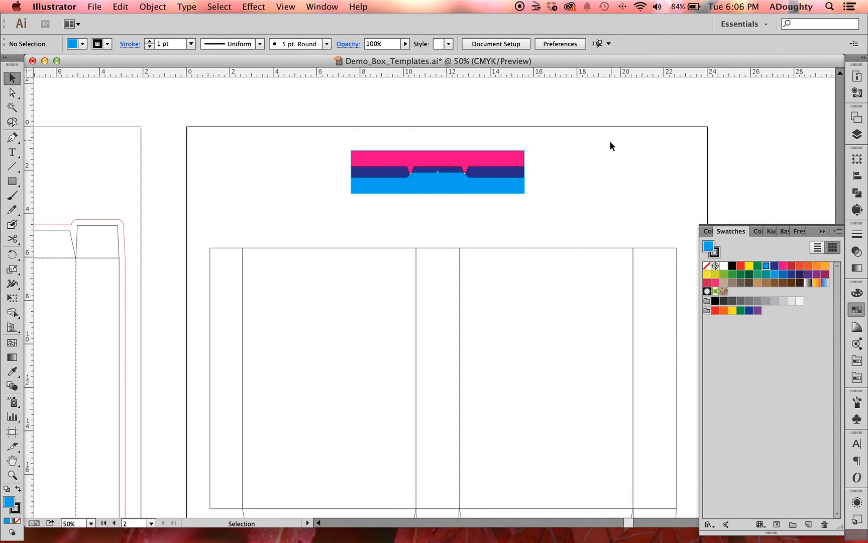
left_click_drag(459, 184, 557, 241)
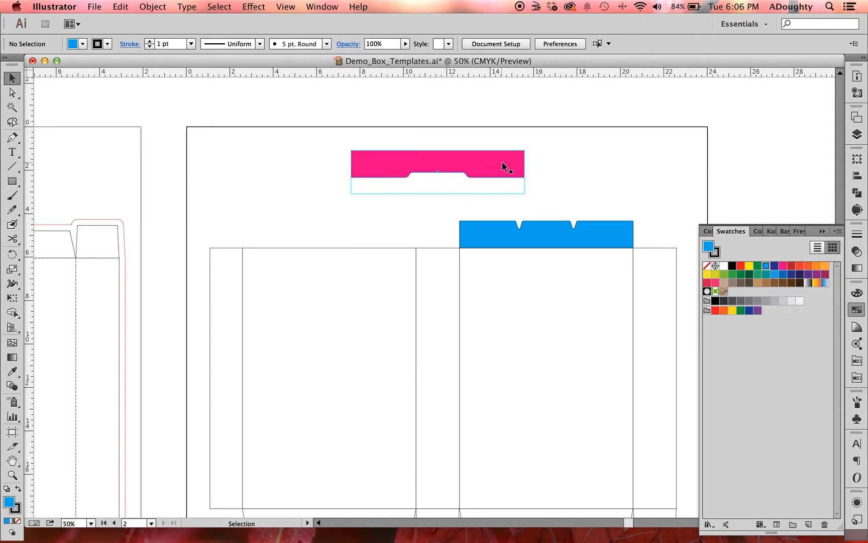
Move the pink flap above the left large panel, flip it vertically, and snap it to the panel's top edge
left_click_drag(508, 161, 417, 182)
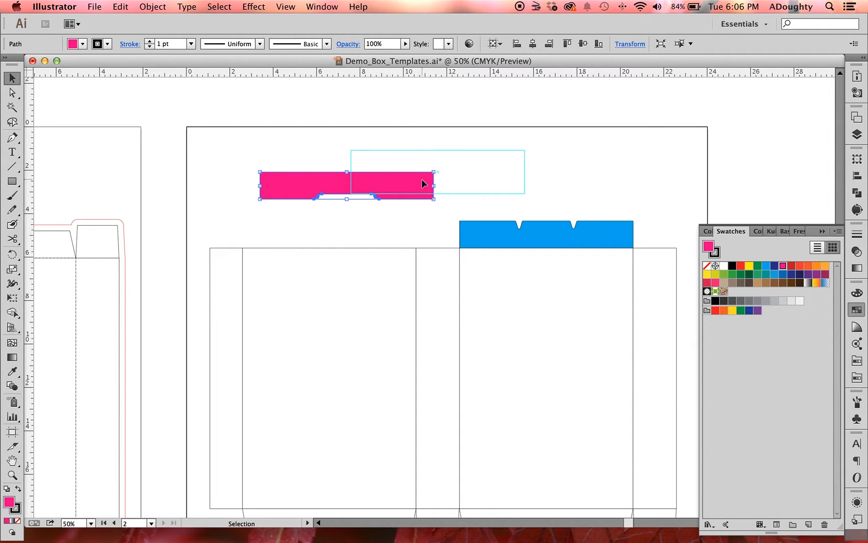
left_click_drag(421, 179, 403, 219)
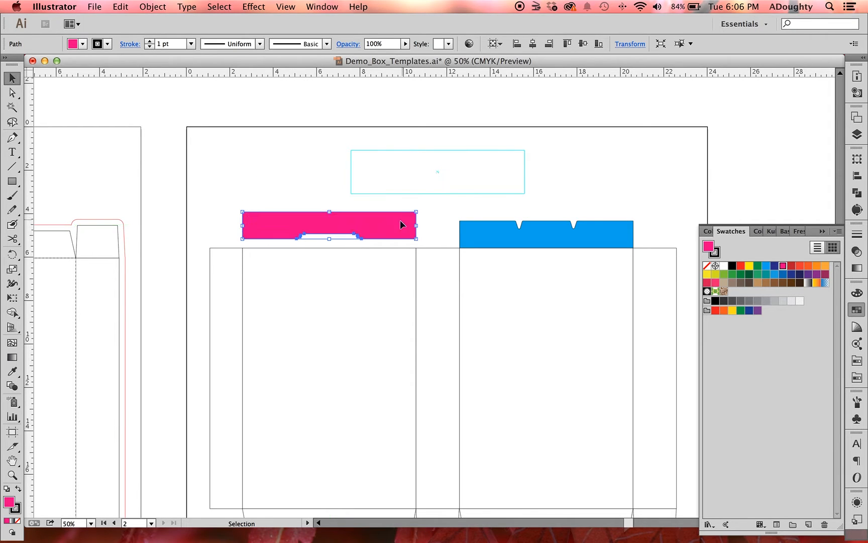
left_click(857, 159)
left_click(837, 150)
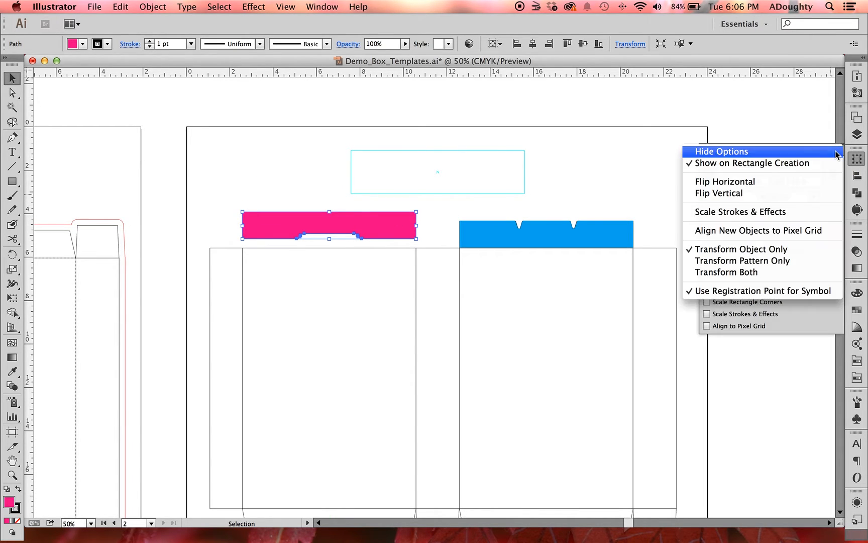
left_click(819, 193)
left_click_drag(385, 227, 383, 236)
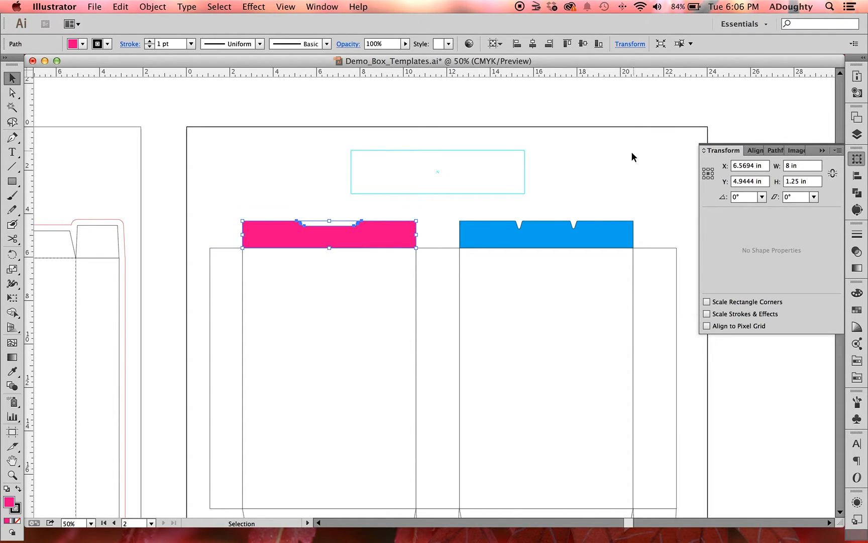
left_click(628, 151)
Create a 2 in by 1.25 in rectangle near the gap between the pink and blue flaps for the side flap
left_click_drag(444, 391, 488, 329)
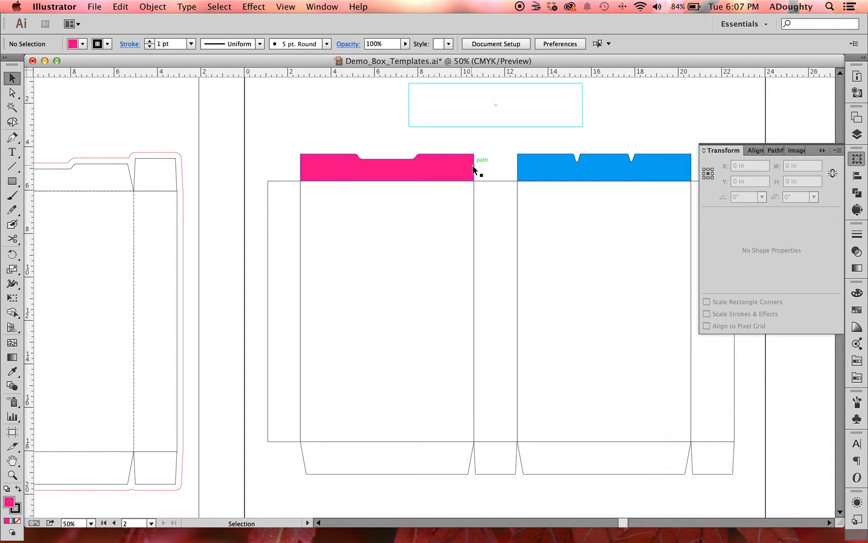
scroll(490, 145, "right", 5)
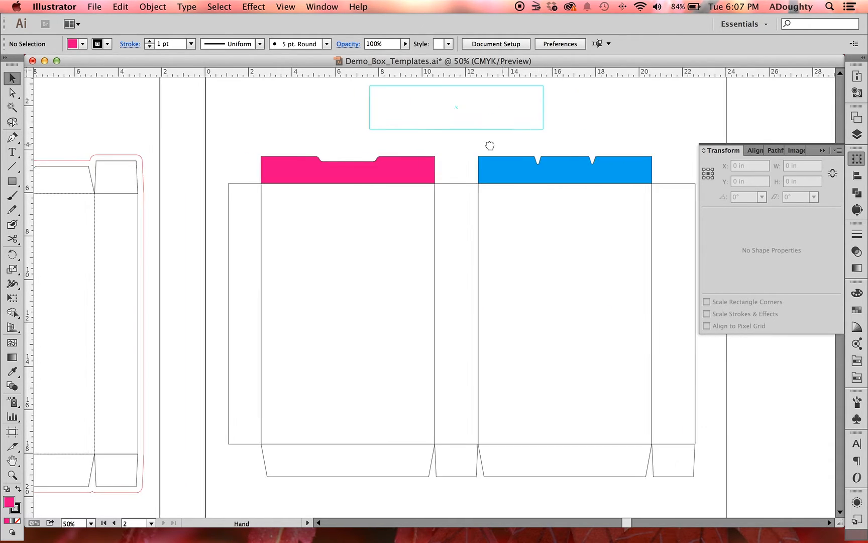
left_click(481, 166)
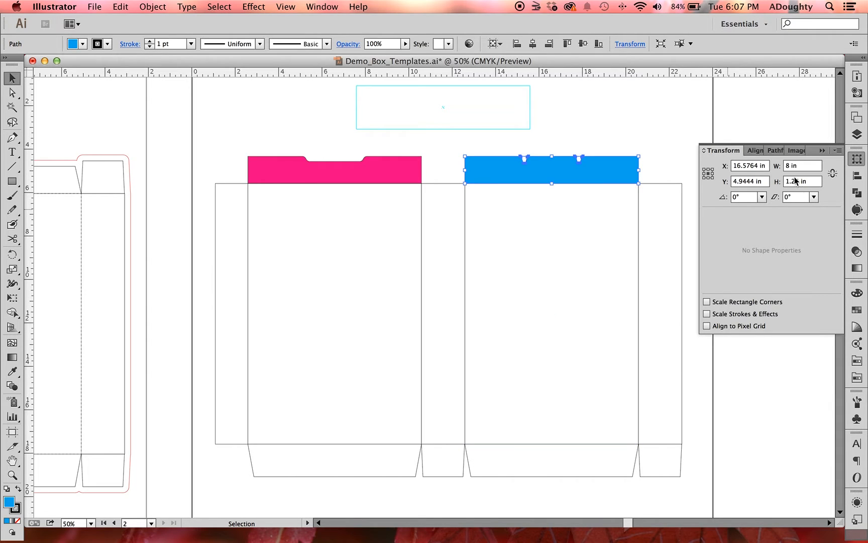
left_click(443, 161)
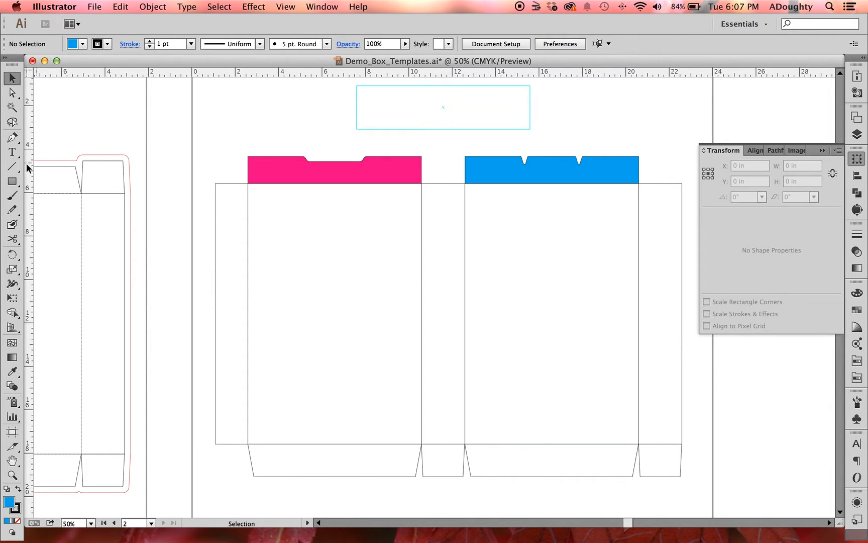
left_click(12, 180)
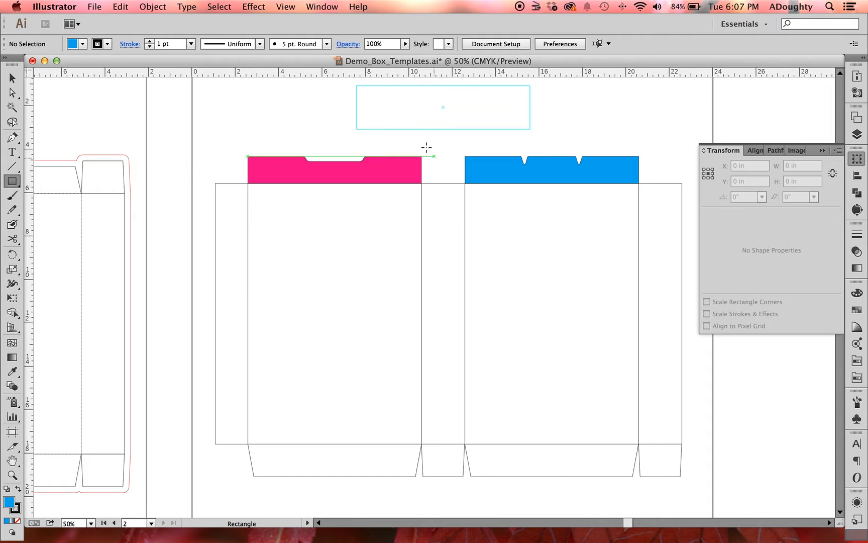
left_click(430, 141)
left_click_drag(424, 158, 411, 230)
type("2")
key("Tab")
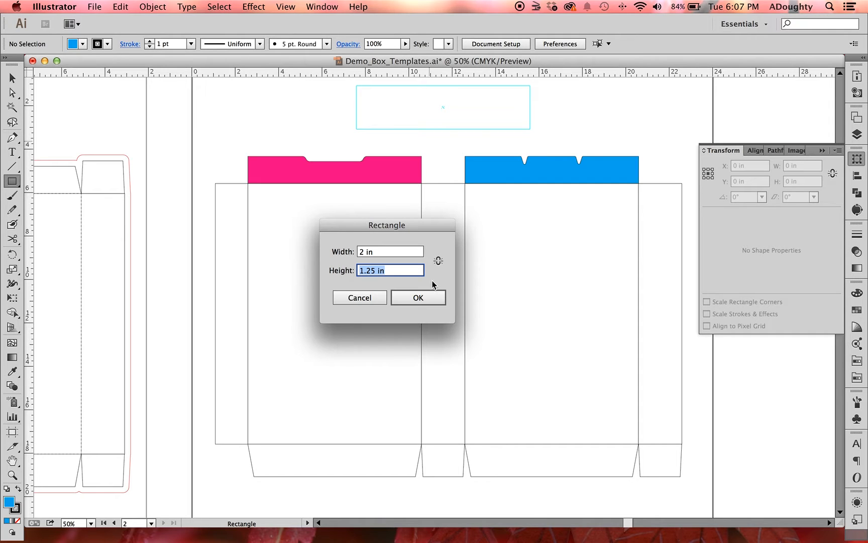
left_click(419, 298)
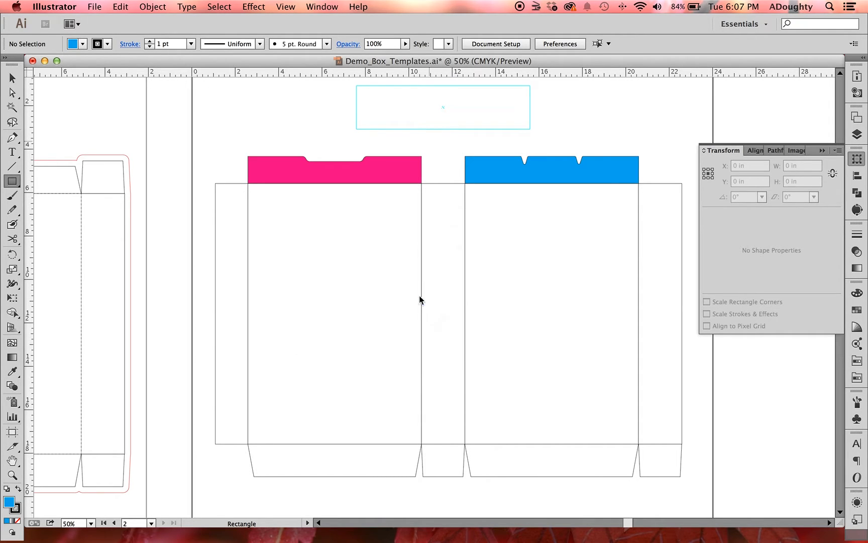
Place the new rectangle on top of the narrow side panel, filling the gap between the pink and blue flaps
key("v")
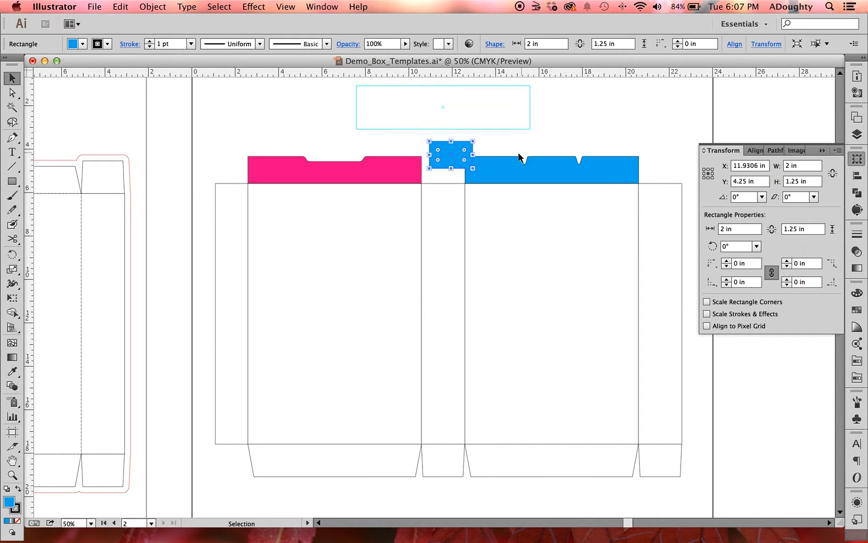
left_click_drag(461, 147, 452, 156)
left_click(469, 137)
Taper the small side flap by shifting each of its two upper corner points inward by about 0.28 in
key("a")
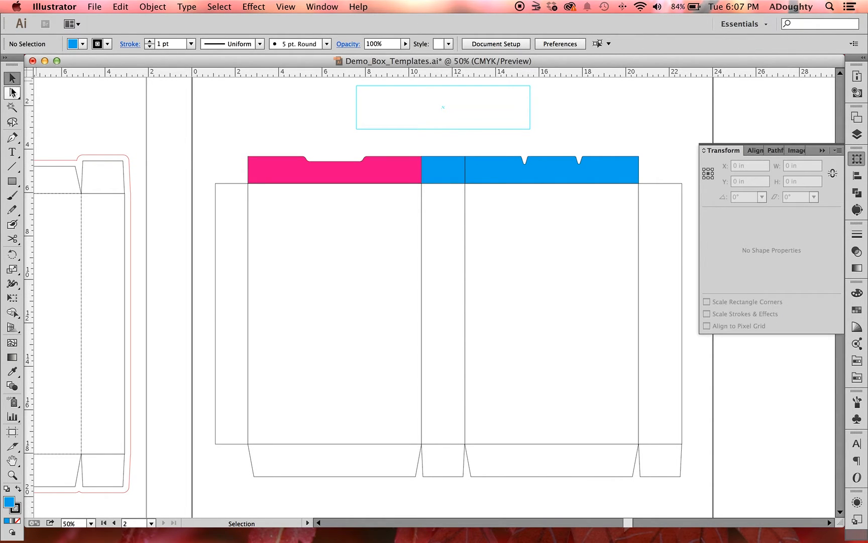
left_click(443, 172)
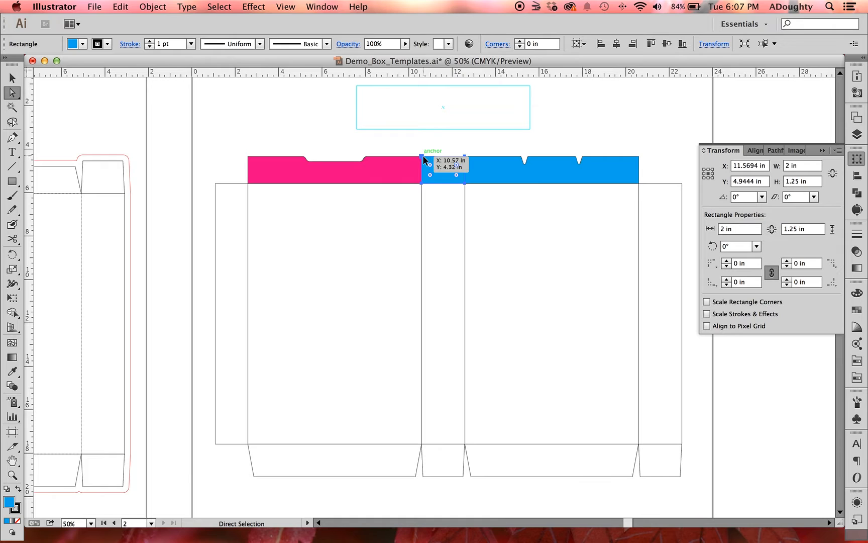
left_click(422, 157)
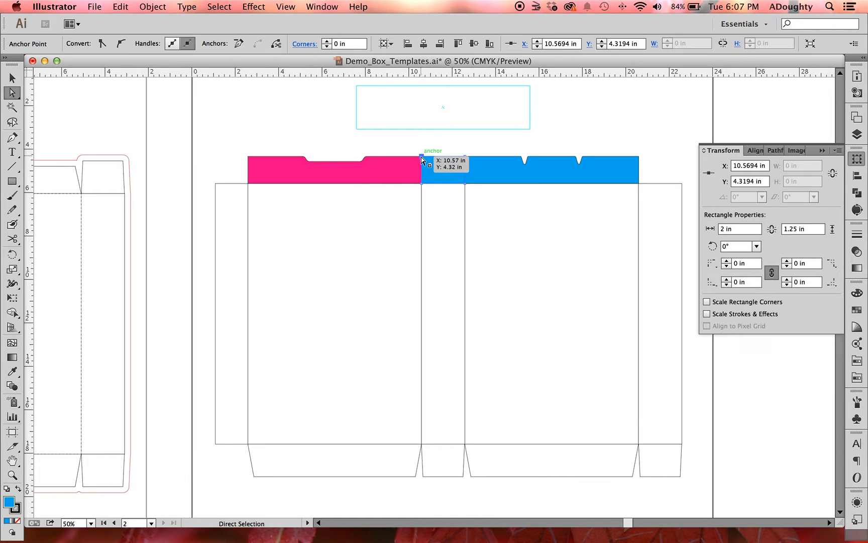
key("shift+Right")
key("shift+Right")
left_click(465, 157)
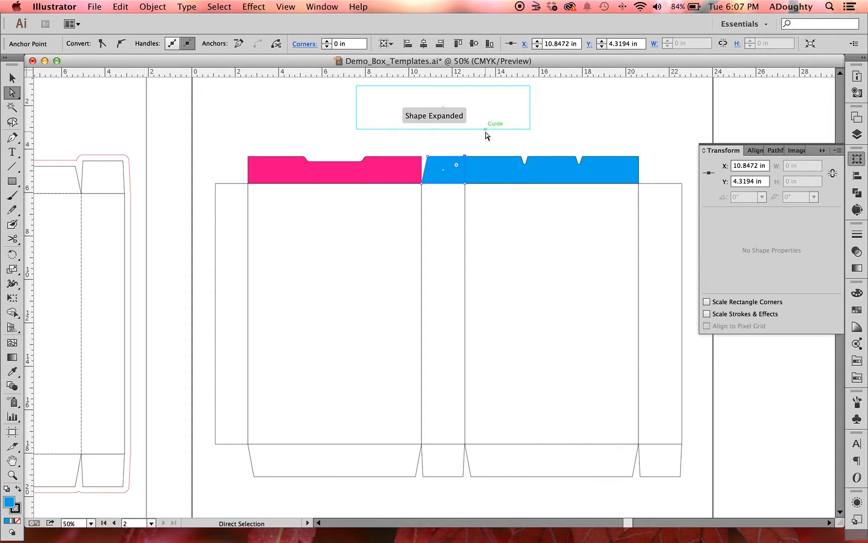
key("shift+Left")
key("shift+Left")
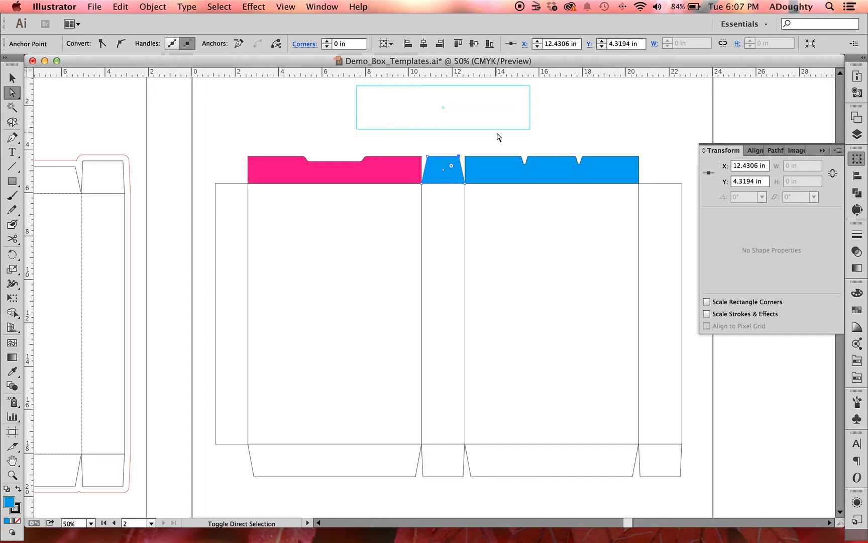
left_click(495, 139)
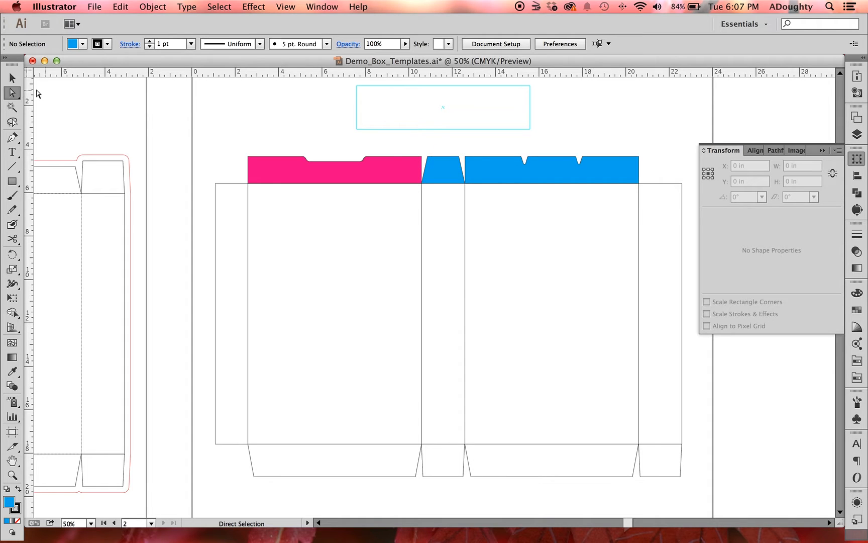
left_click(12, 78)
left_click(447, 475)
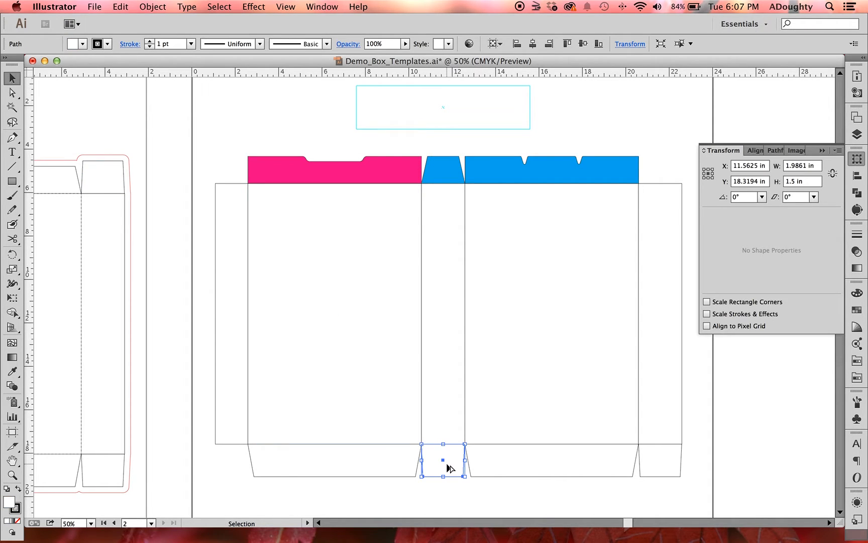
left_click_drag(449, 467, 594, 136)
left_click(837, 150)
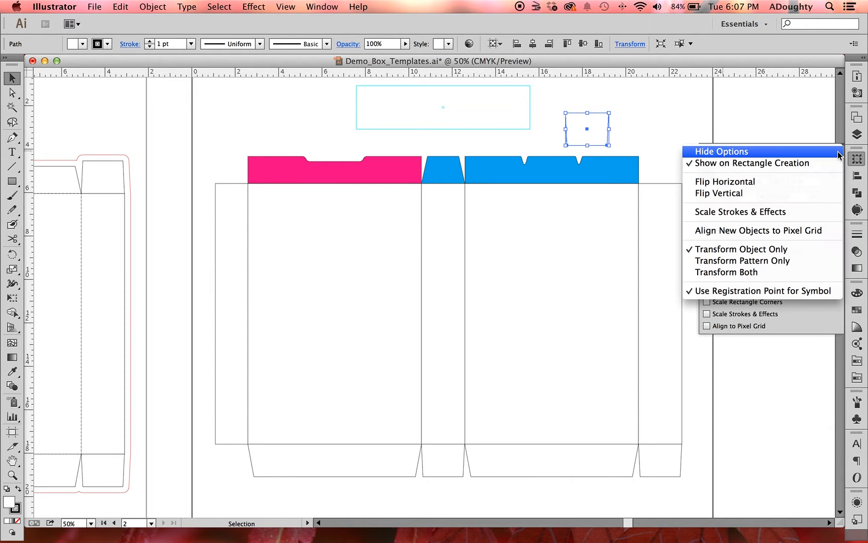
left_click(825, 193)
left_click_drag(586, 130, 660, 159)
left_click(660, 135)
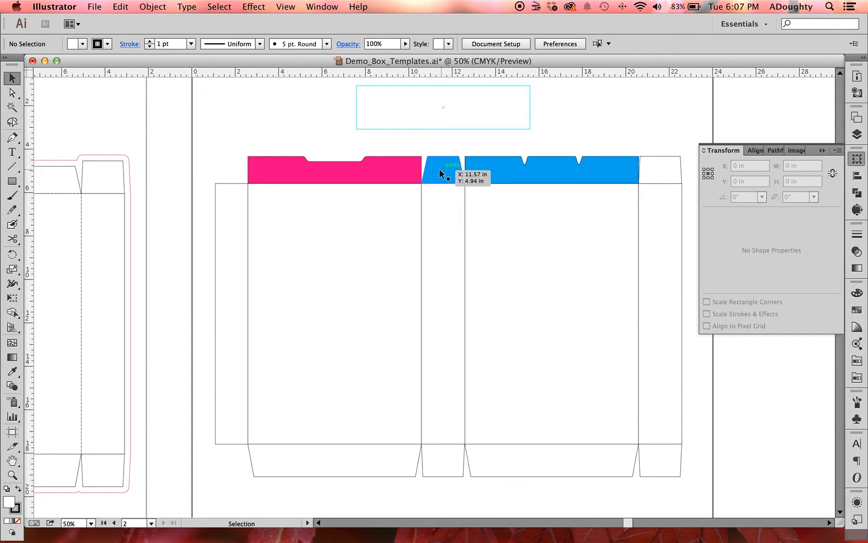
left_click(656, 168)
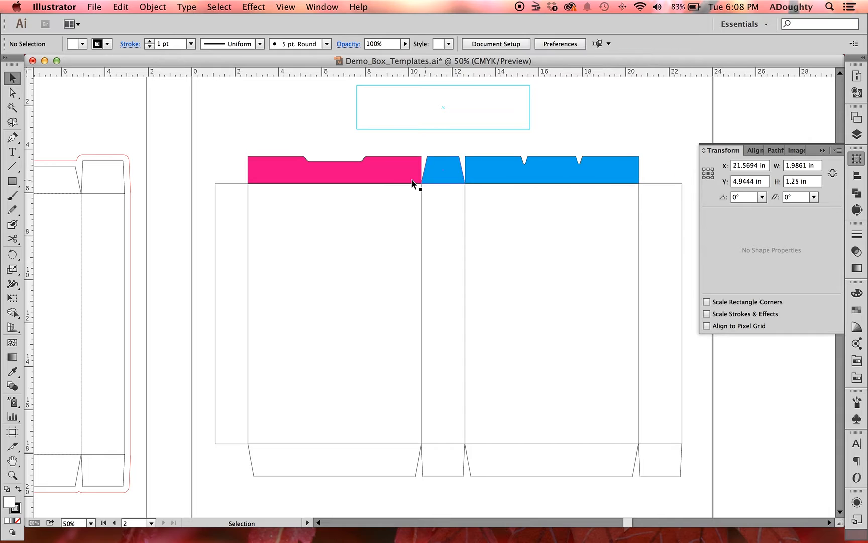
Duplicate the tapered blue side flap and snap the copy to the top edge of the rightmost narrow panel
left_click(434, 172)
left_click_drag(435, 172, 653, 204)
left_click(659, 132)
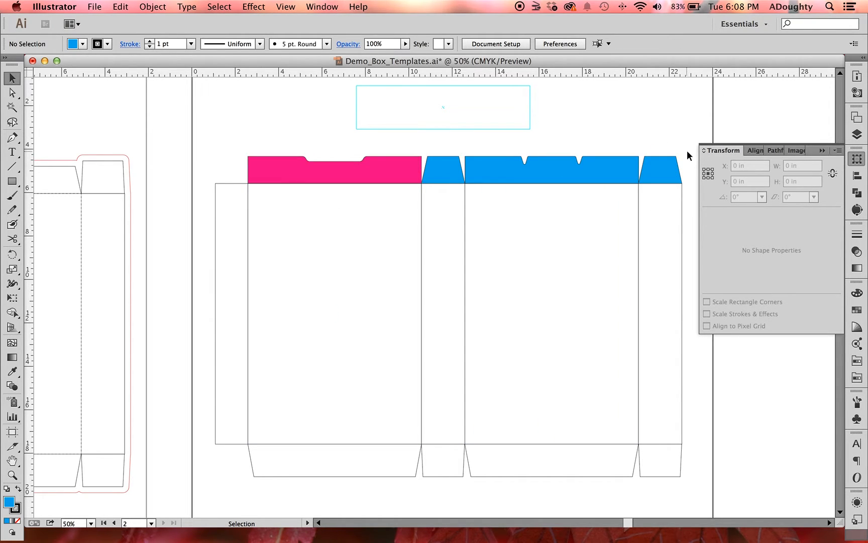
Reset all the box template's panels and flaps to the default white fill and black stroke
left_click_drag(694, 156, 233, 479)
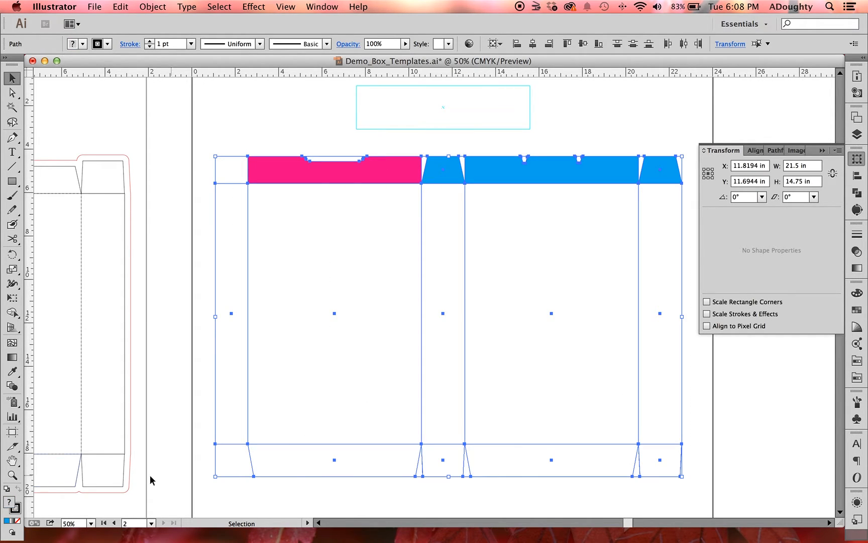
left_click(6, 488)
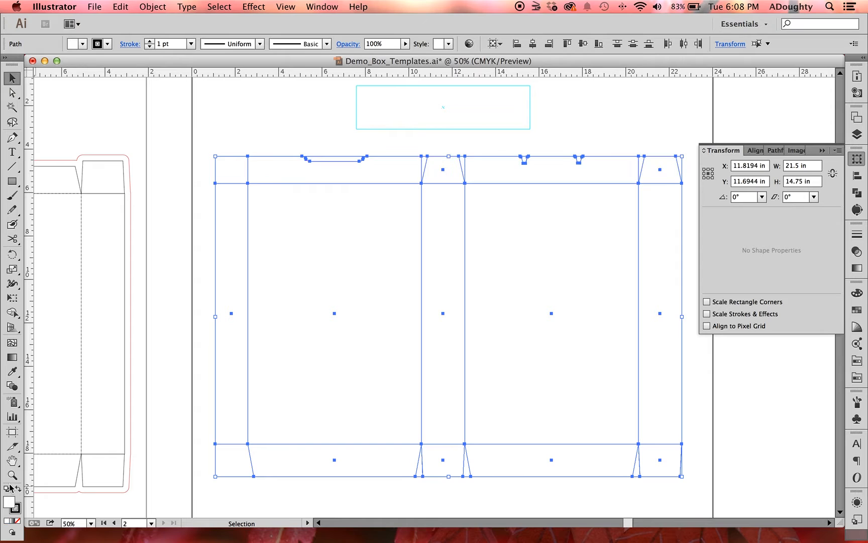
left_click(225, 139)
Cut the two large and two narrow main panels and paste them in place in front of the flaps
scroll(397, 351, "left", 10)
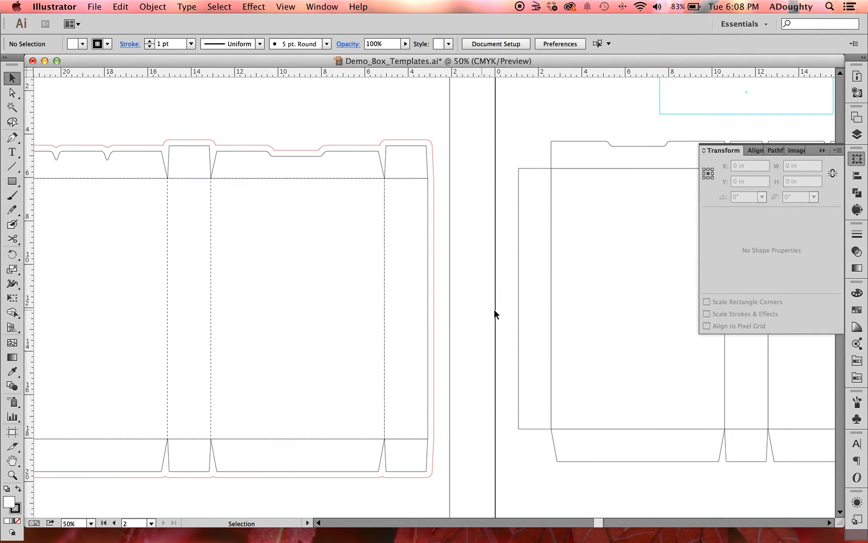
scroll(452, 213, "right", 10)
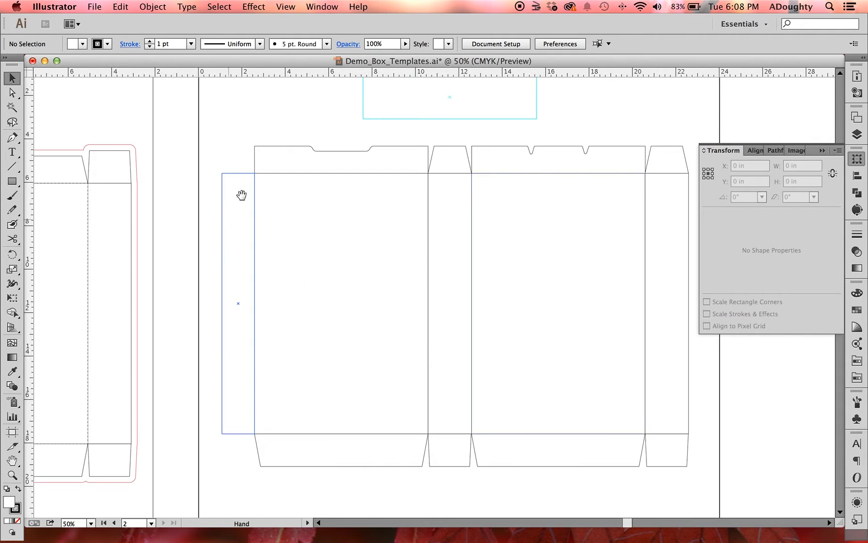
left_click(389, 242)
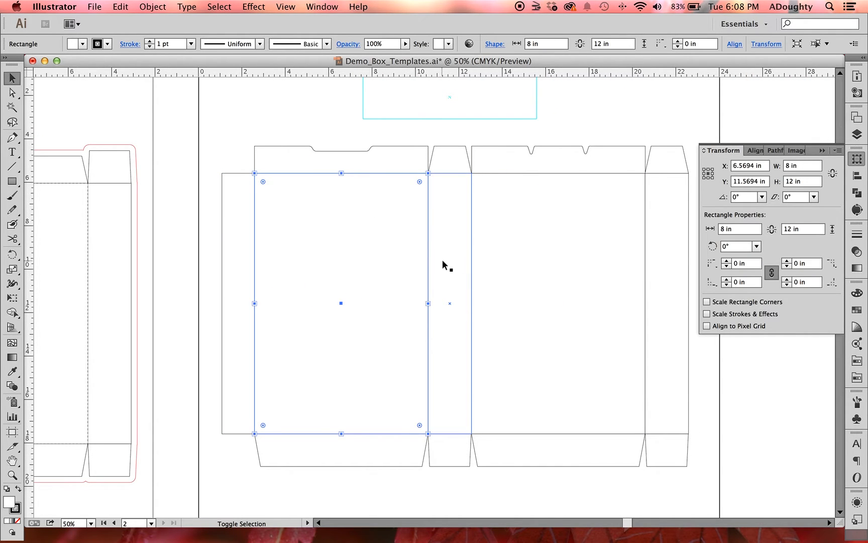
left_click(443, 260, "shift")
left_click(519, 264, "shift")
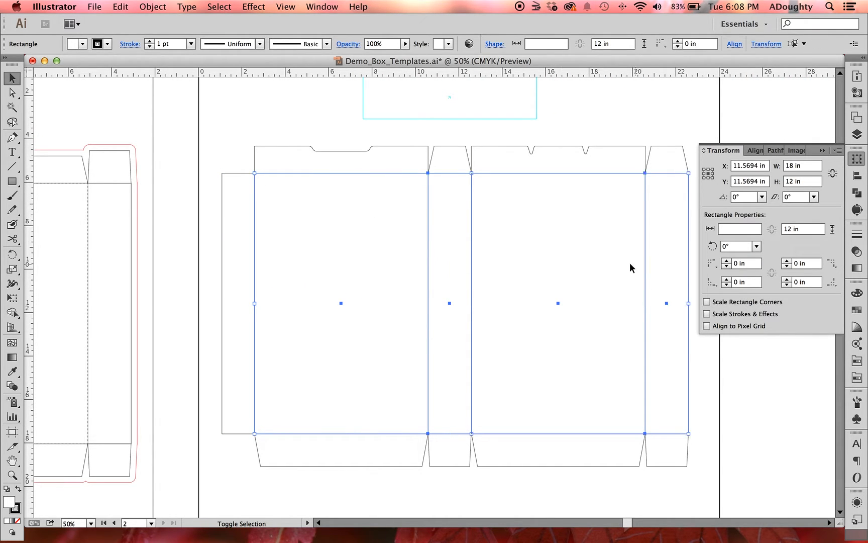
key("a")
key("v")
left_click(269, 125)
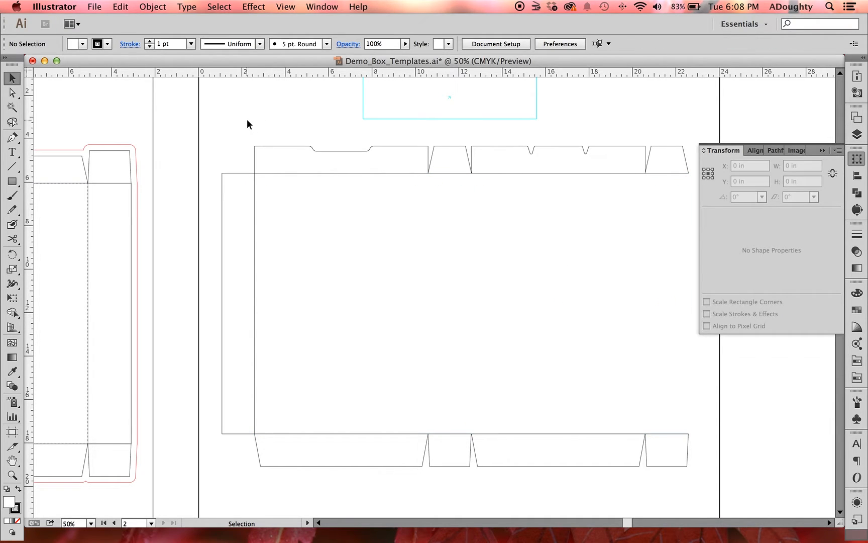
key("super+f")
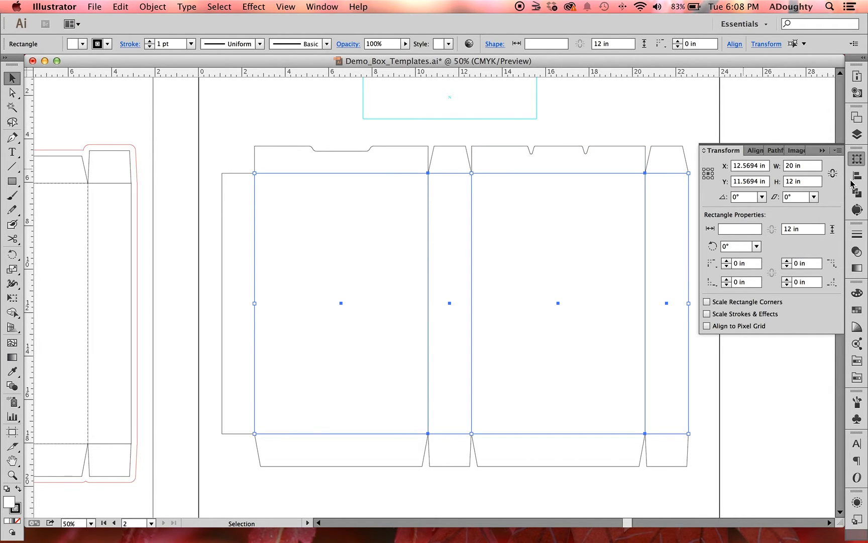
Give the four main panels a dashed stroke with a 6 pt dash to mark the fold lines
left_click(858, 236)
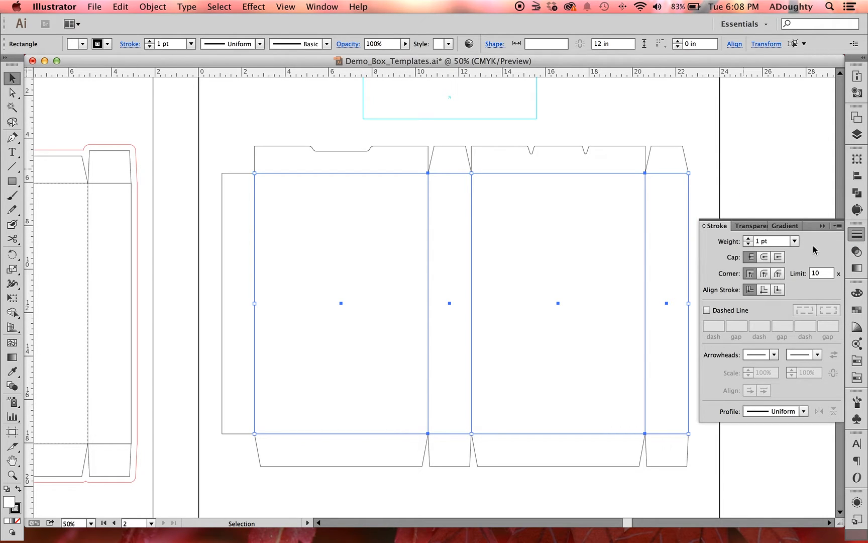
left_click(722, 312)
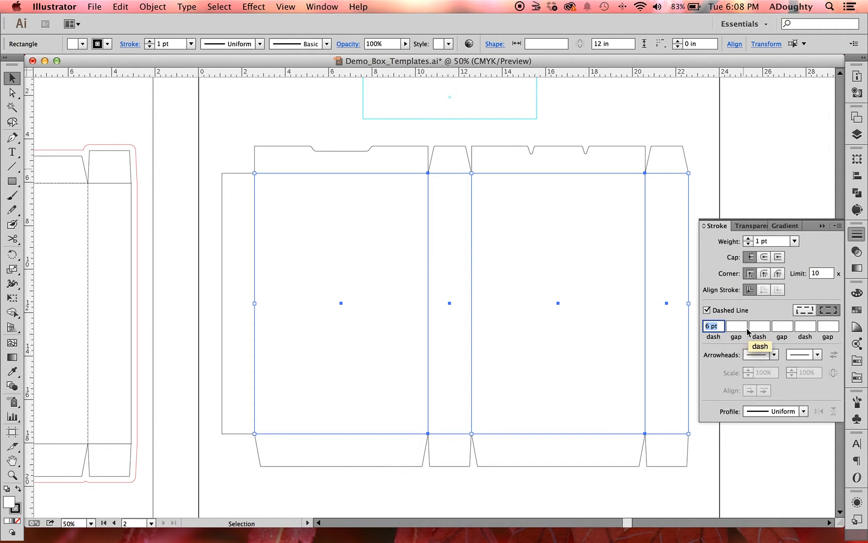
left_click(744, 190)
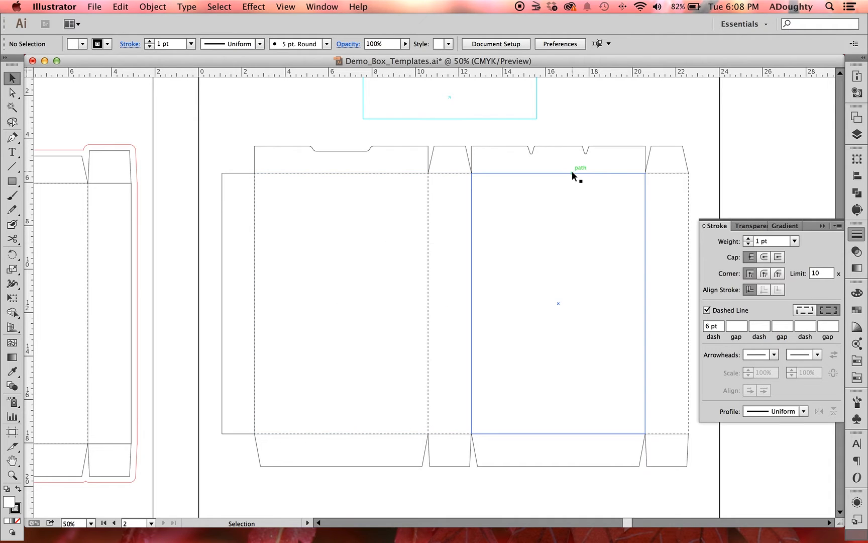
Check the dashed fold lines around the left large panel and the rightmost narrow panel
left_click(380, 250)
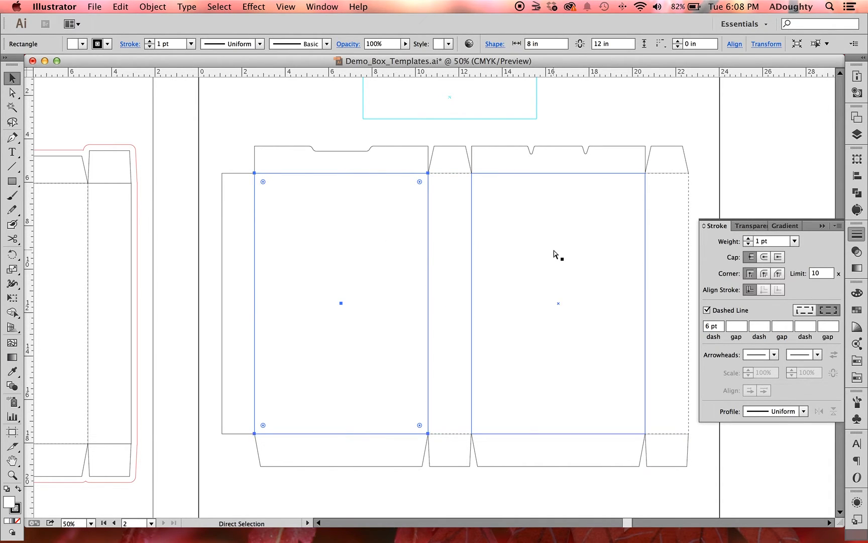
key("super+shift+a")
left_click(424, 243, "super")
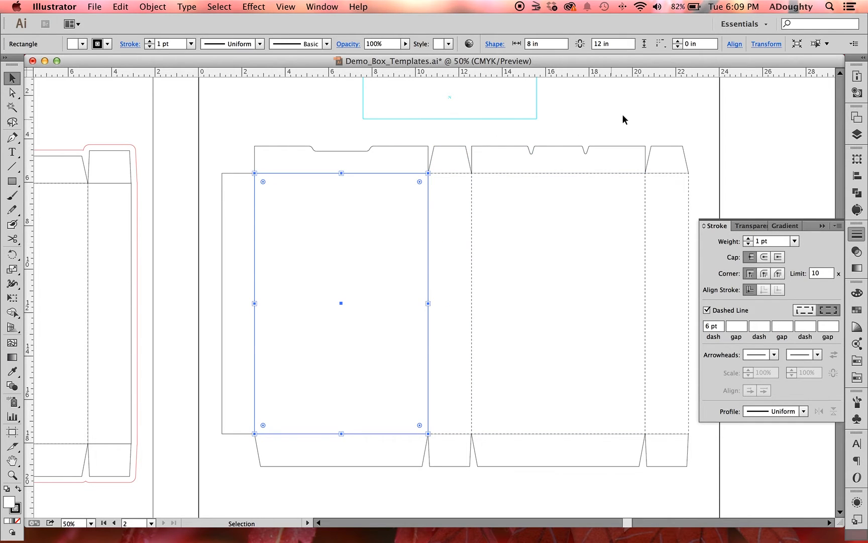
left_click(663, 127)
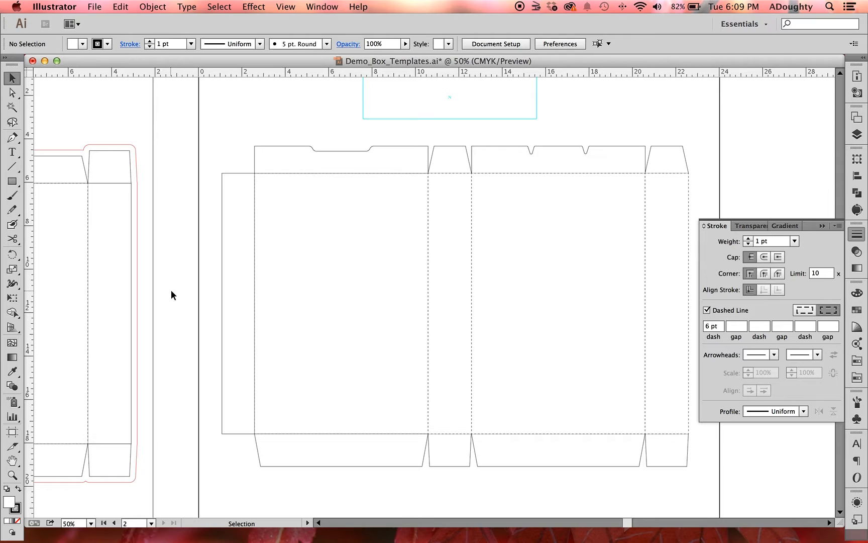
key("super+z")
key("super+shift+z")
left_click(271, 117)
left_click(656, 187)
left_click(712, 161)
left_click(673, 195)
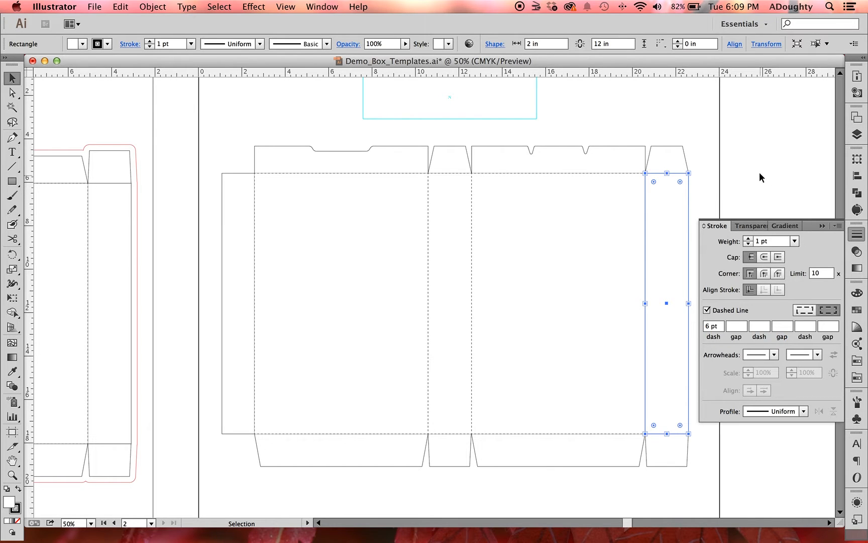
left_click(730, 182)
scroll(754, 191, "left", 2)
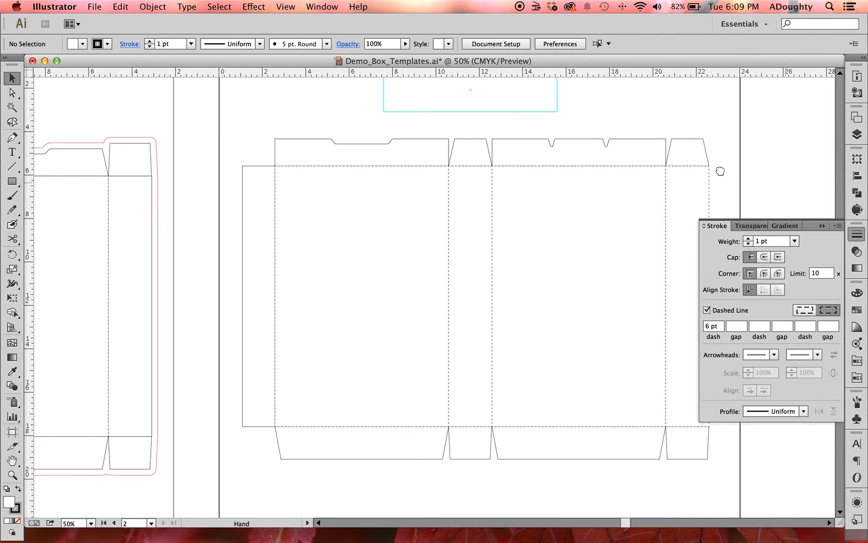
scroll(729, 170, "right", 5)
scroll(726, 178, "up", 2)
scroll(645, 180, "left", 2)
scroll(645, 181, "up", 2)
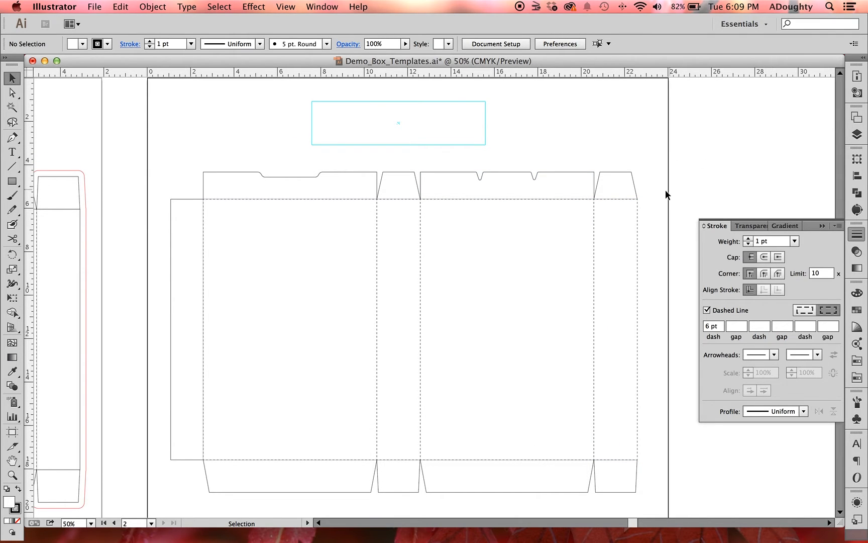
Show the document's layers and widen the list so the full layer names can be read
left_click(857, 135)
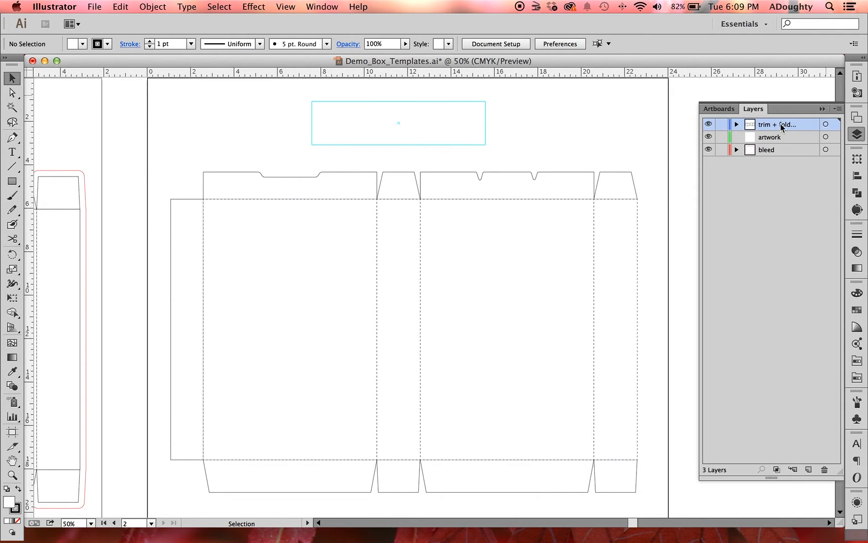
left_click_drag(698, 147, 609, 148)
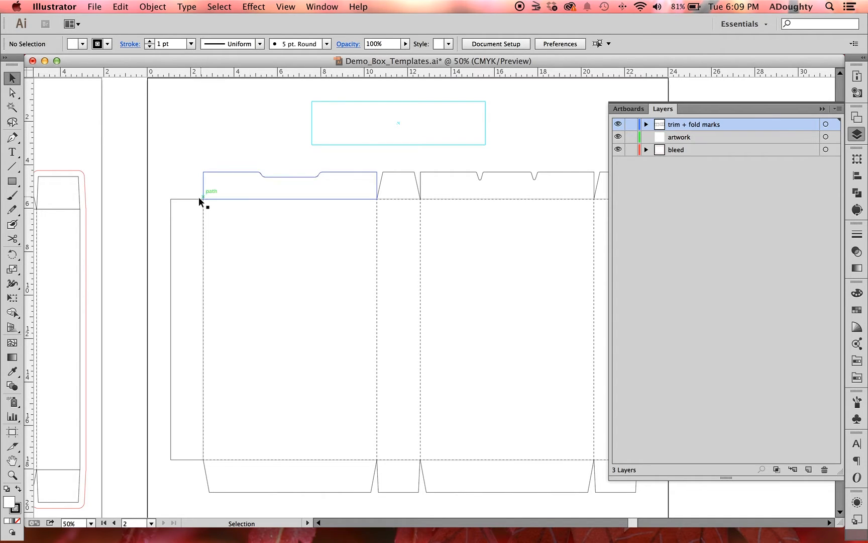
Taper the left large panel's upper flap by shifting its two outer top corner points inward by about 0.14 in
left_click(12, 92)
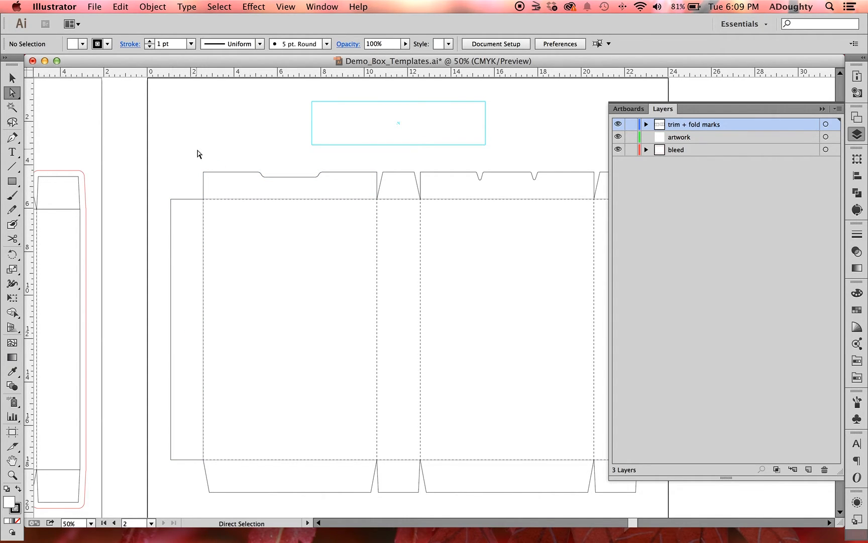
left_click_drag(187, 150, 213, 184)
key("shift+Right")
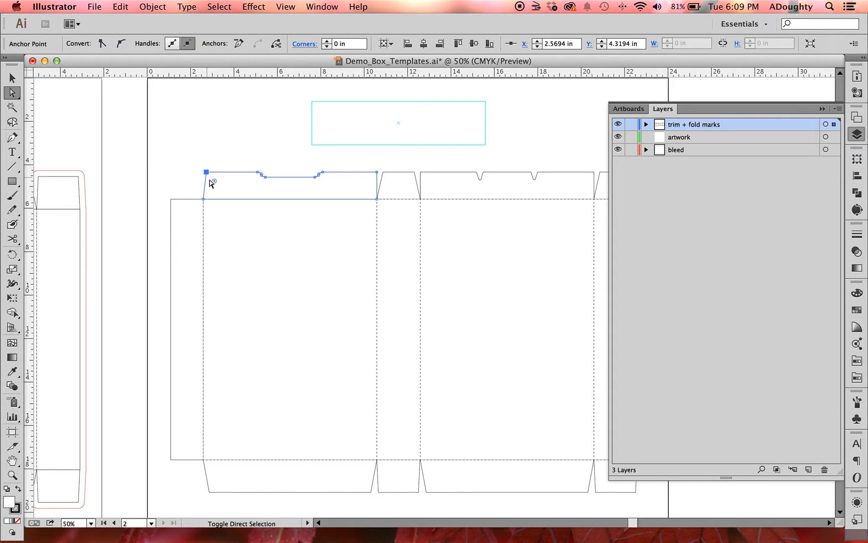
left_click_drag(385, 165, 373, 181)
key("shift+Left")
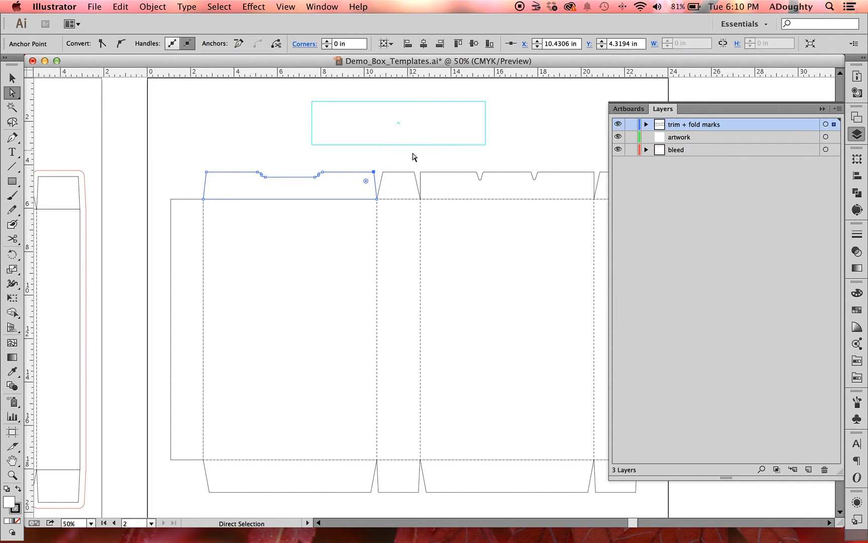
Taper the notched upper flap of the right large panel by shifting its two outer top corner points inward by about 0.14 in
left_click(423, 168)
left_click_drag(421, 167, 427, 179)
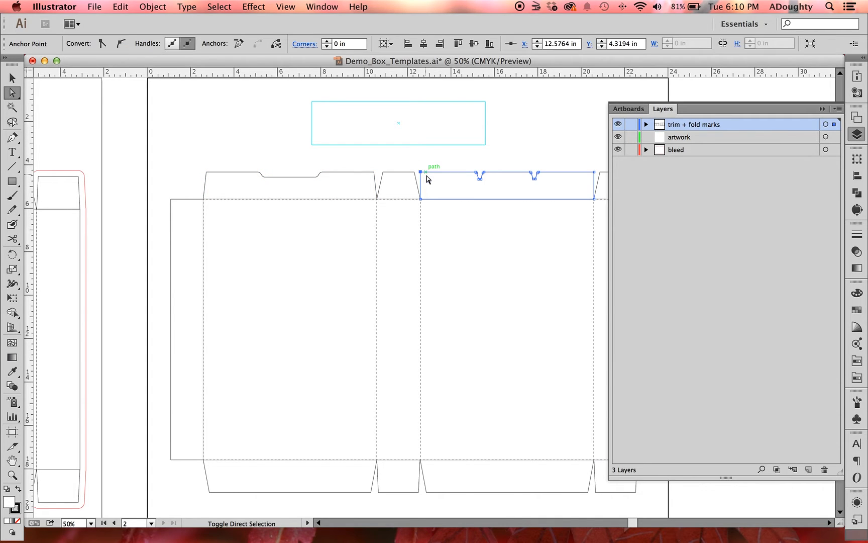
left_click_drag(596, 162, 590, 177)
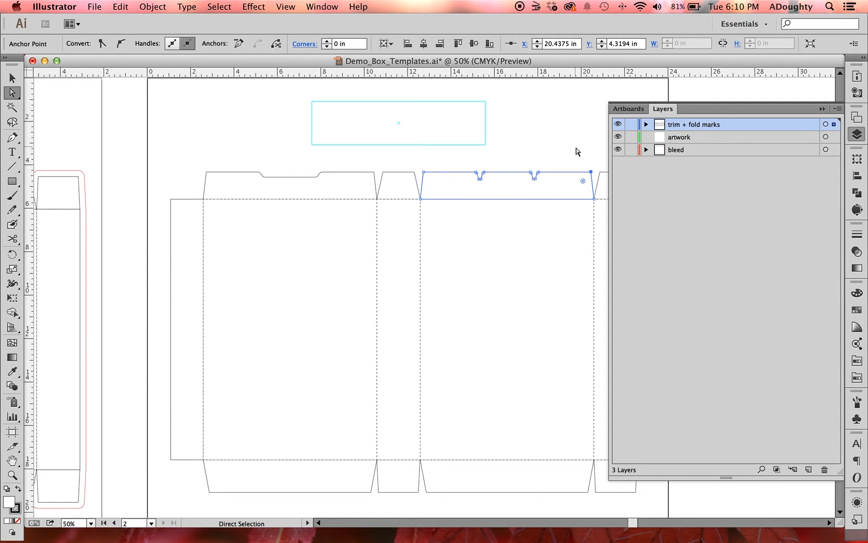
left_click(575, 151)
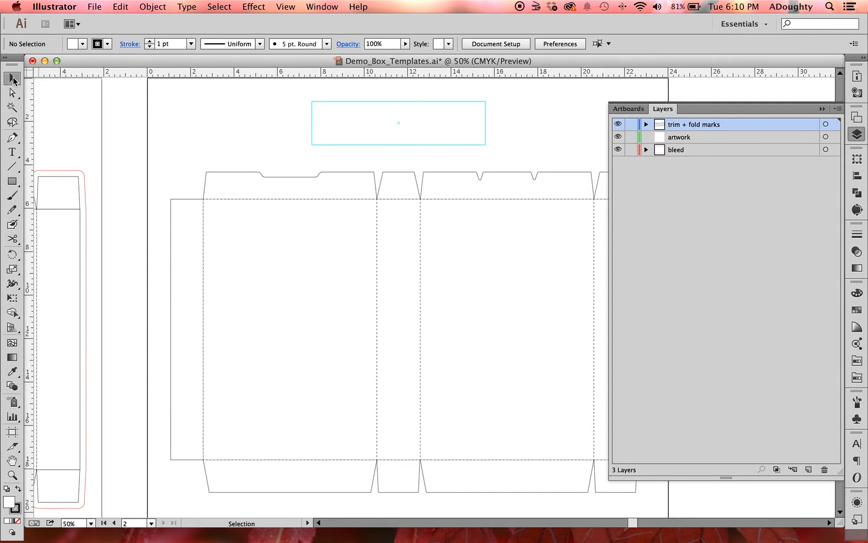
Select every panel and flap of the box template to copy them, and clear the selection
left_click(12, 77)
key("space")
left_click_drag(555, 134, 497, 111)
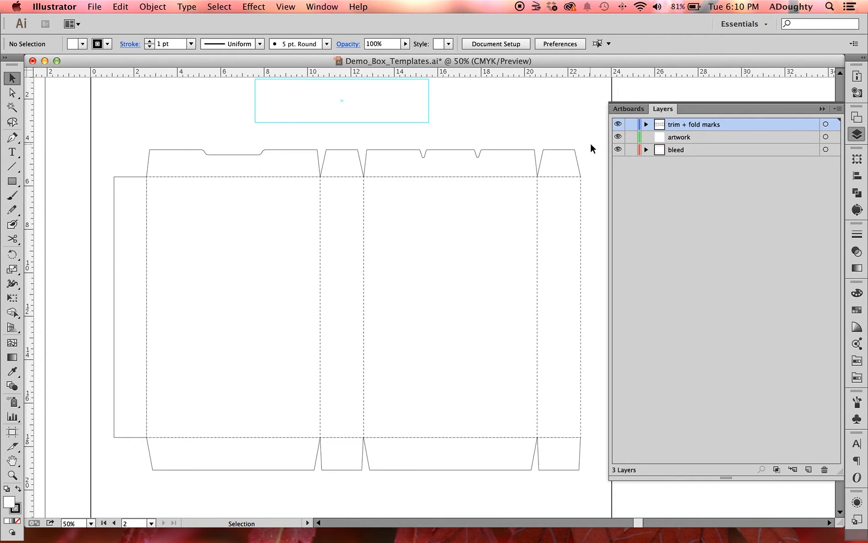
left_click_drag(590, 143, 106, 482)
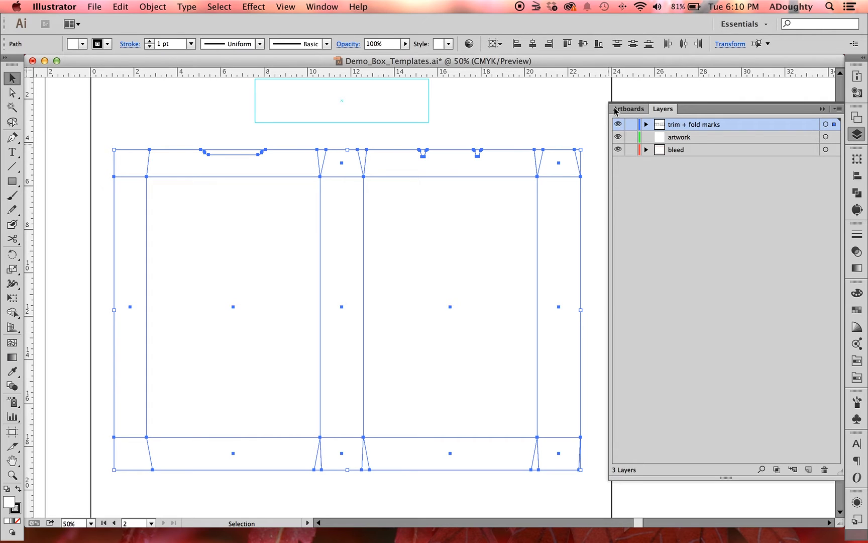
left_click(561, 111)
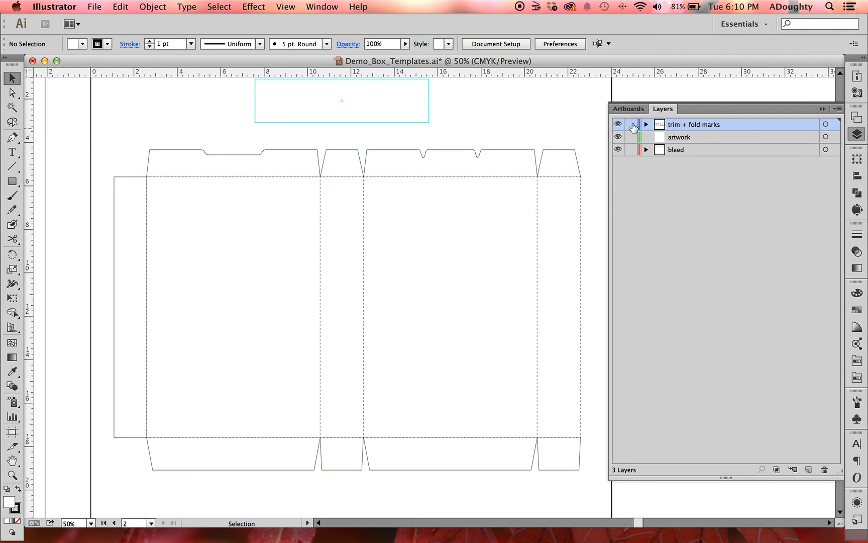
Lock and hide the trim + fold marks layer, and make the bleed layer active
left_click(631, 126)
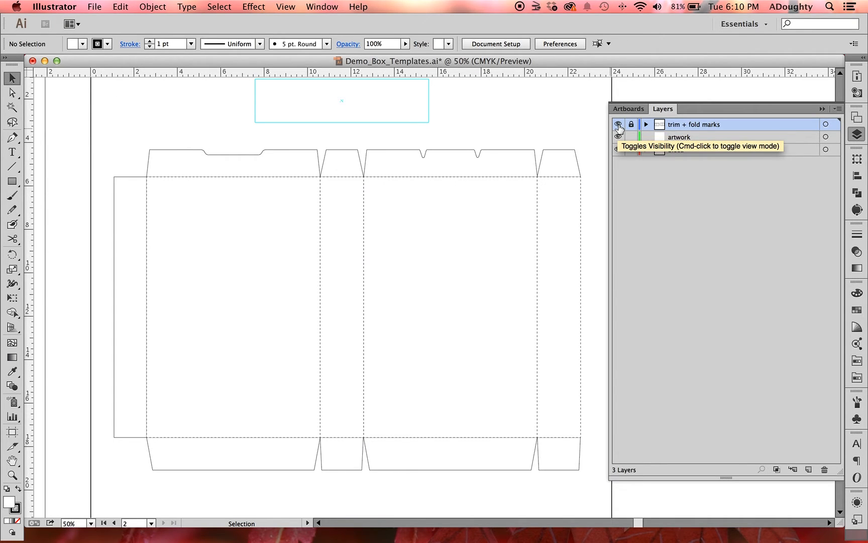
left_click(618, 125)
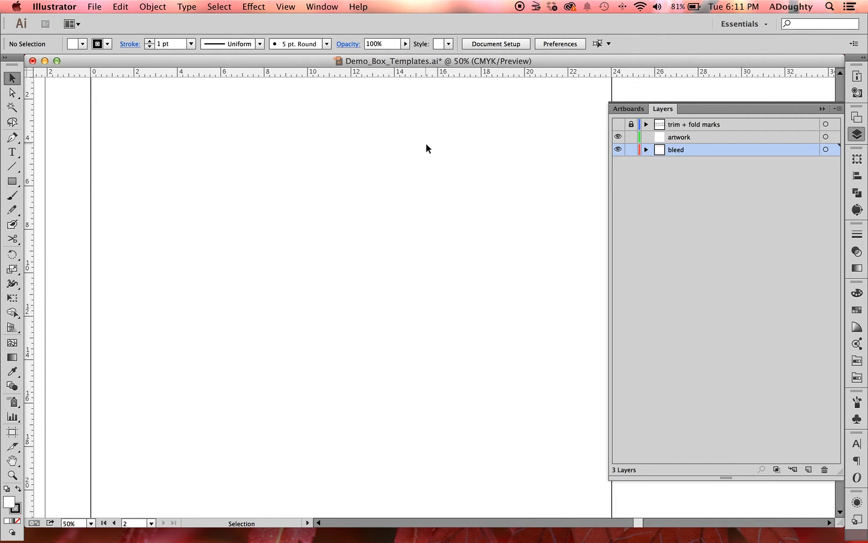
Paste the copied box template in place on the bleed layer and clear the selection
key("super")
key("super+a")
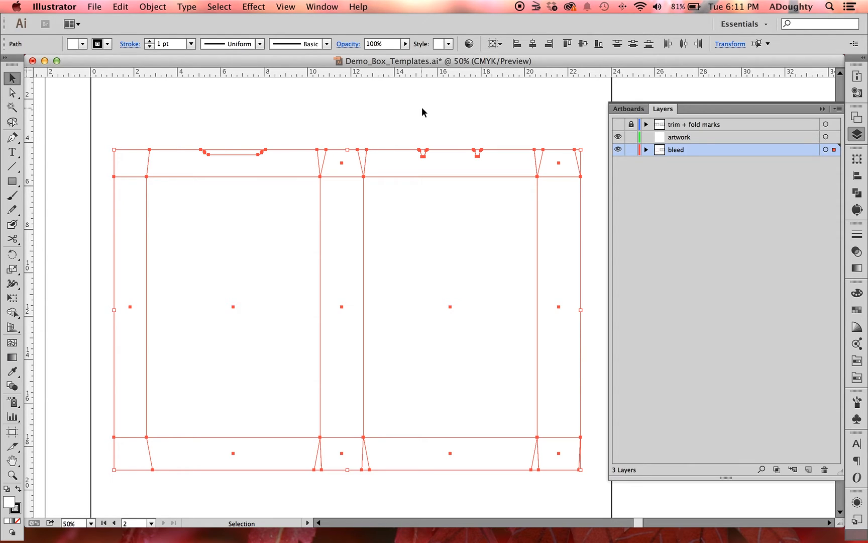
key("super+shift+a")
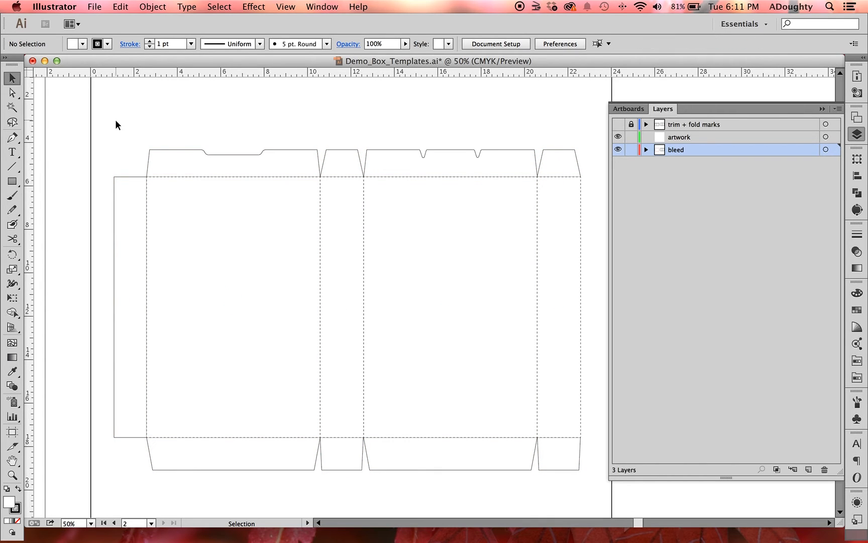
Select the whole pasted template and merge its row of five body panels into one shape with Shape Builder
left_click_drag(116, 122, 583, 487)
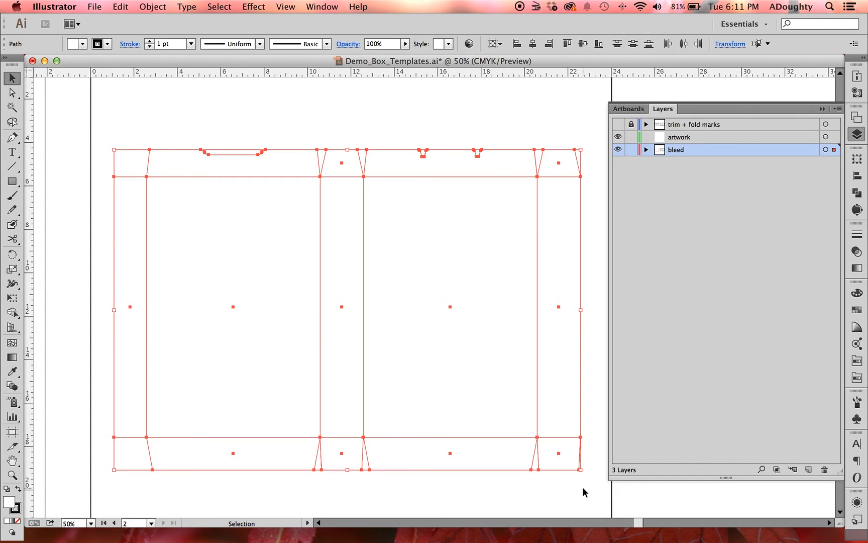
left_click(14, 314)
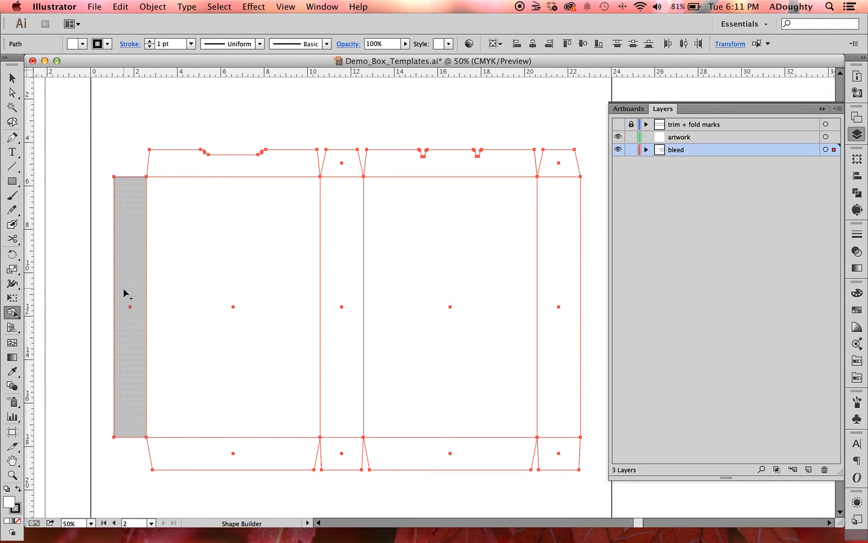
scroll(129, 290, "left", 1)
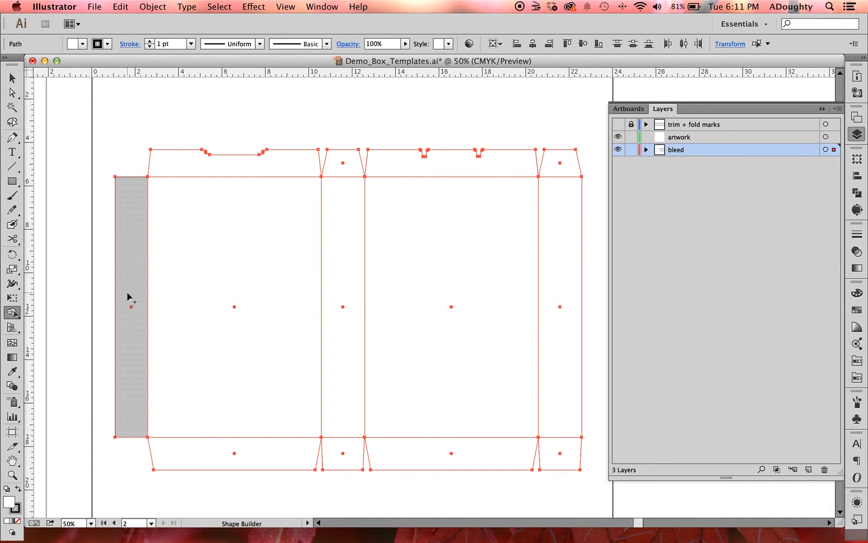
mouse_move(129, 294)
left_mouse_down()
mouse_move(332, 299)
mouse_move(561, 285)
left_mouse_up()
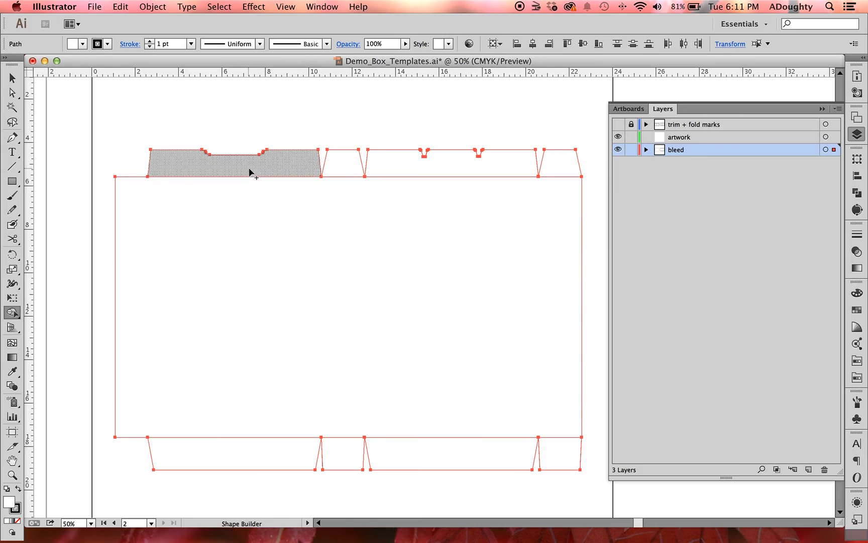
Merge every upper and lower flap into the body shape with Shape Builder, and clear the selection
left_click_drag(248, 170, 271, 458)
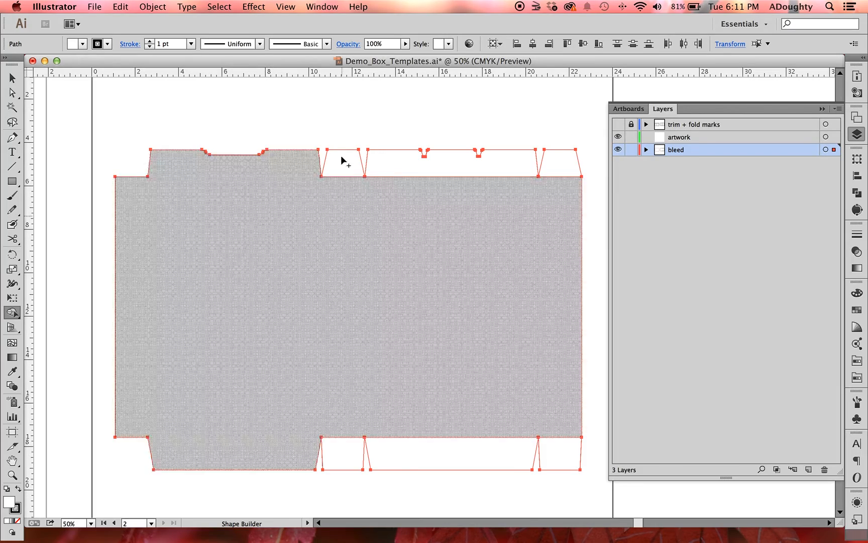
left_click_drag(342, 167, 345, 447)
mouse_move(405, 165)
left_mouse_down()
mouse_move(428, 420)
mouse_move(421, 461)
left_mouse_up()
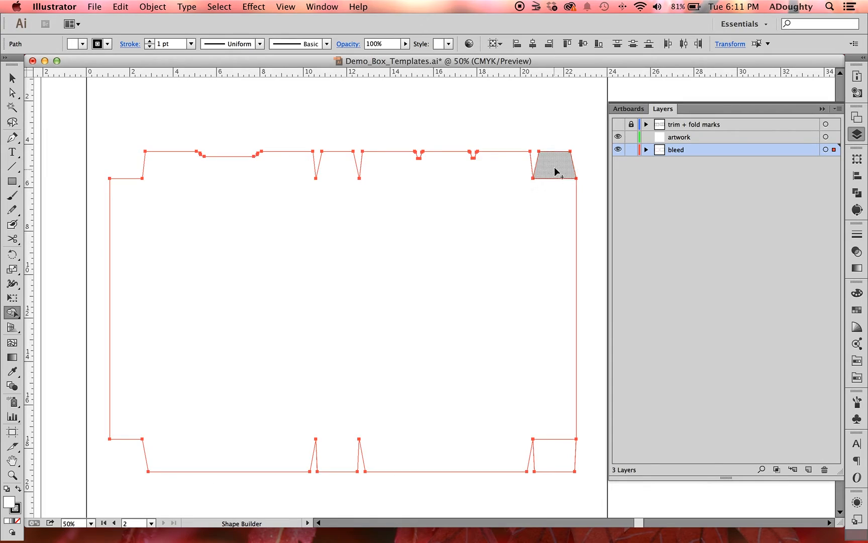
left_click_drag(556, 169, 556, 457)
key("v")
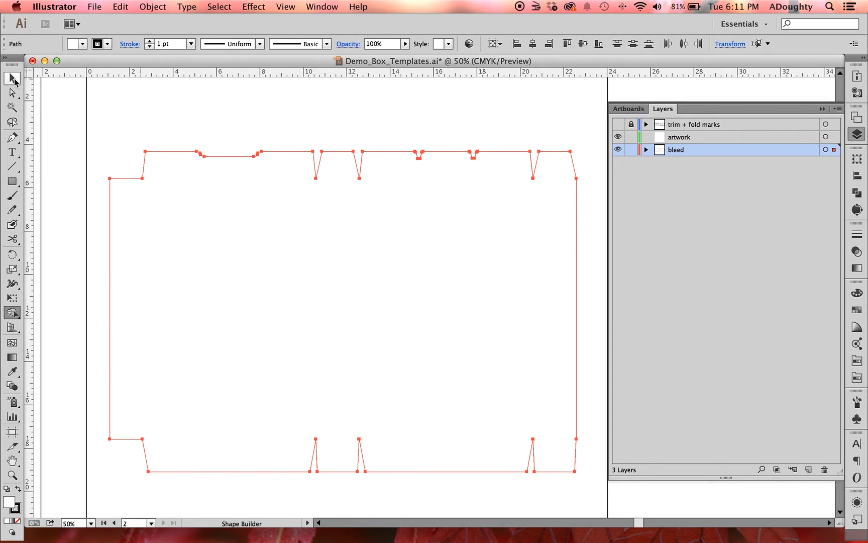
left_click(219, 105)
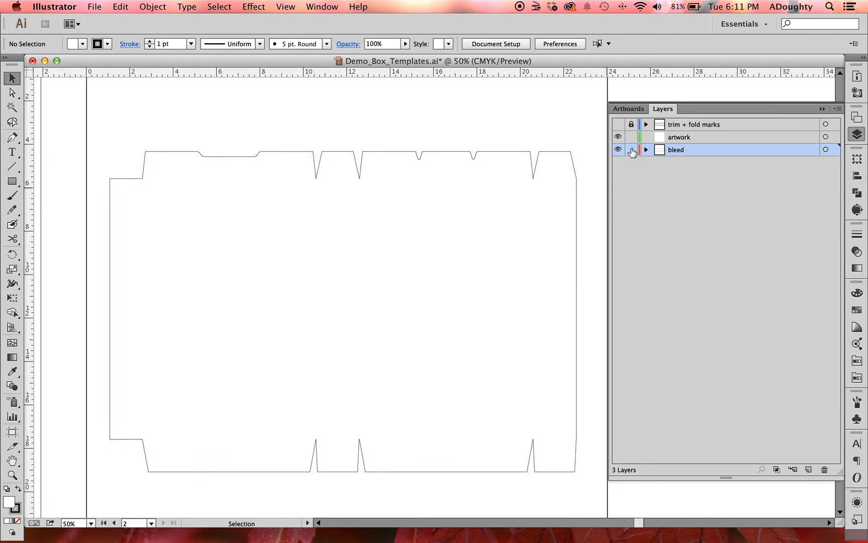
Check the merged outline against the first template's bleed line and trim + fold marks, and give it a 20 pt stroke
left_click(576, 186)
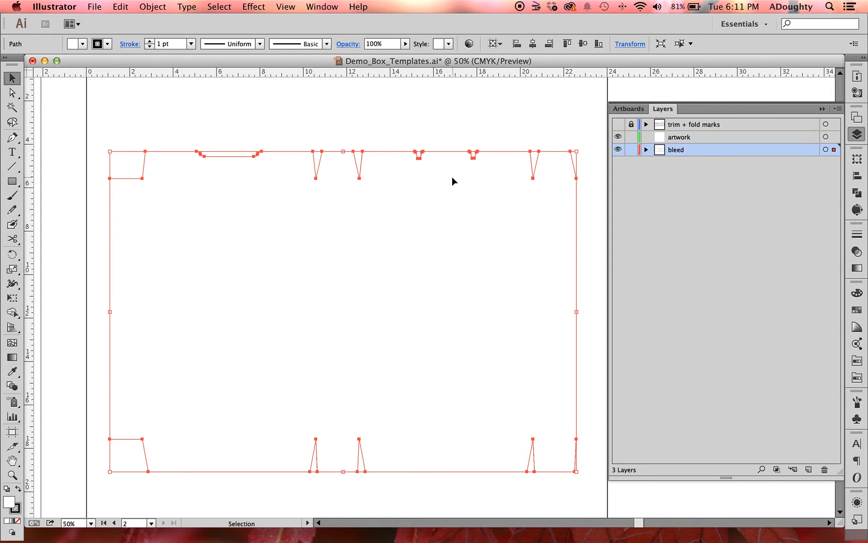
scroll(331, 236, "left", 10)
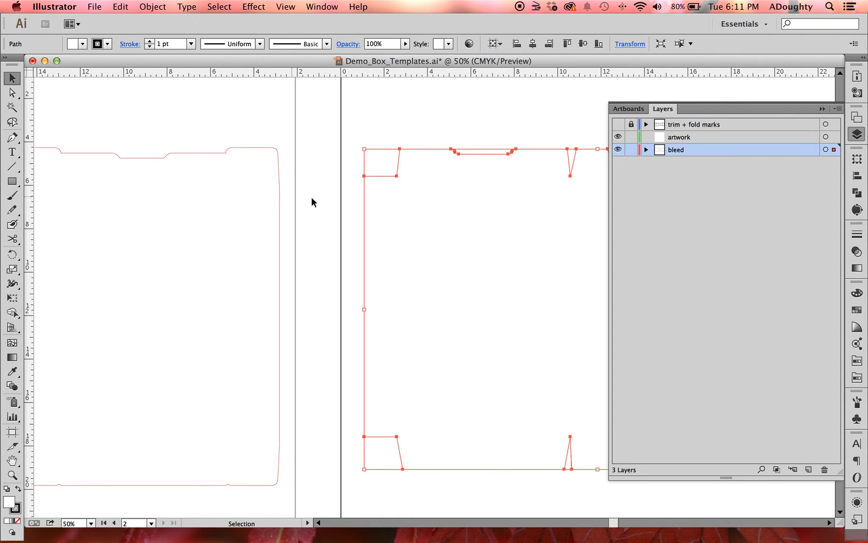
left_click(618, 124)
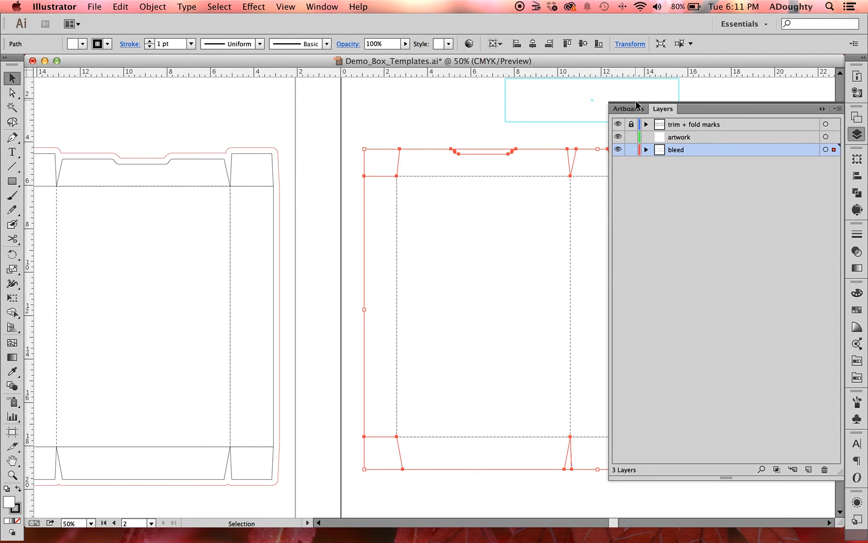
left_click(618, 125)
left_click_drag(559, 116, 383, 114)
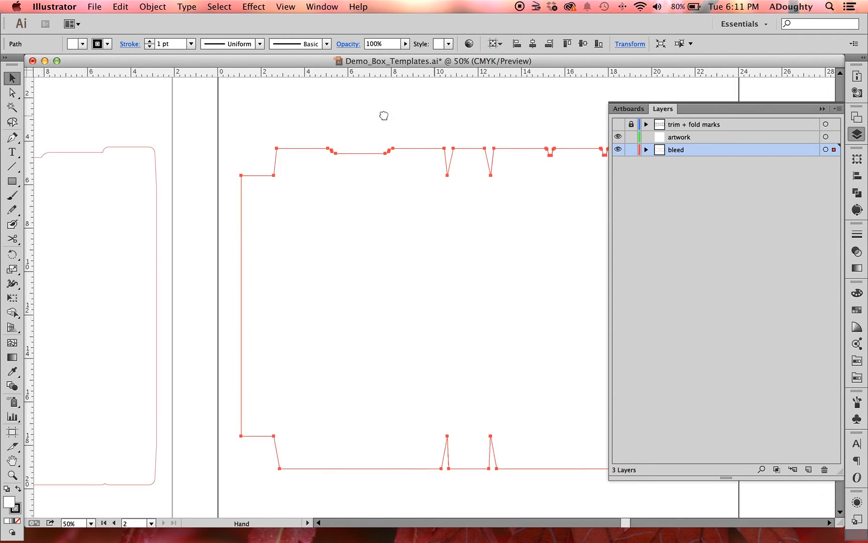
left_click_drag(559, 117, 471, 110)
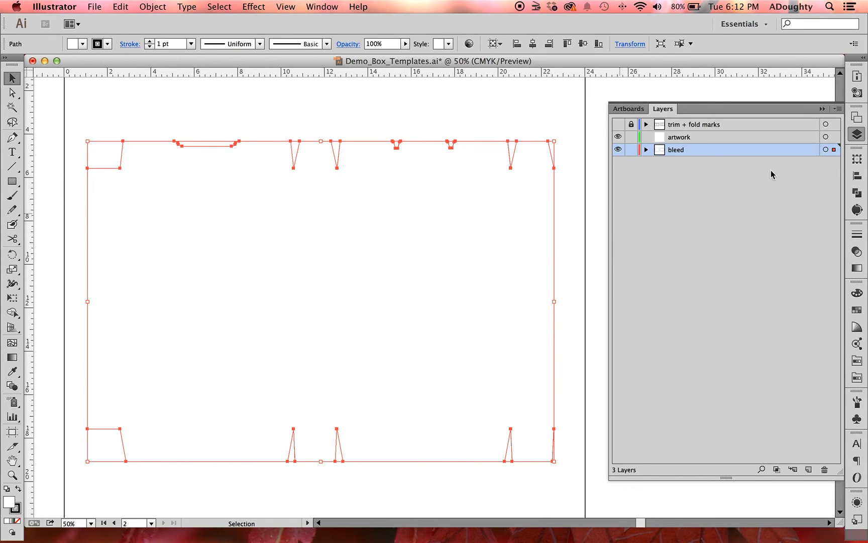
left_click(857, 234)
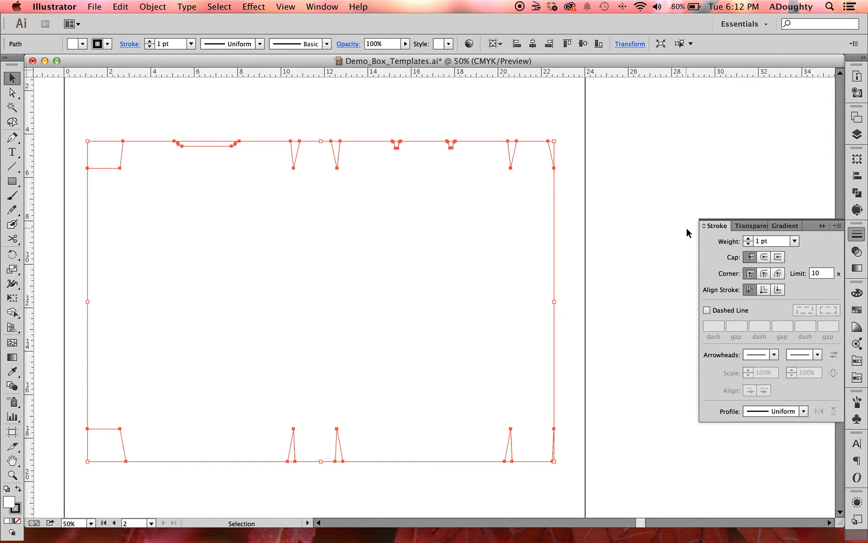
left_click(784, 241)
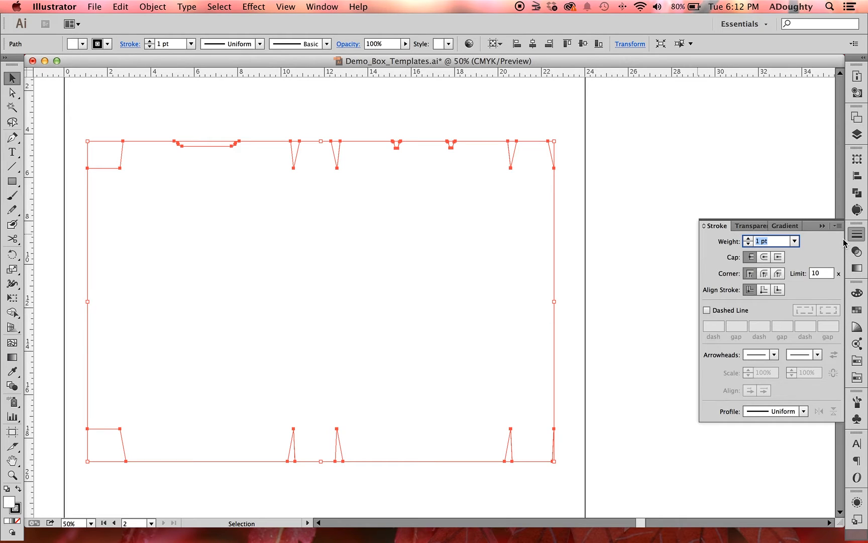
type("20")
key("Tab")
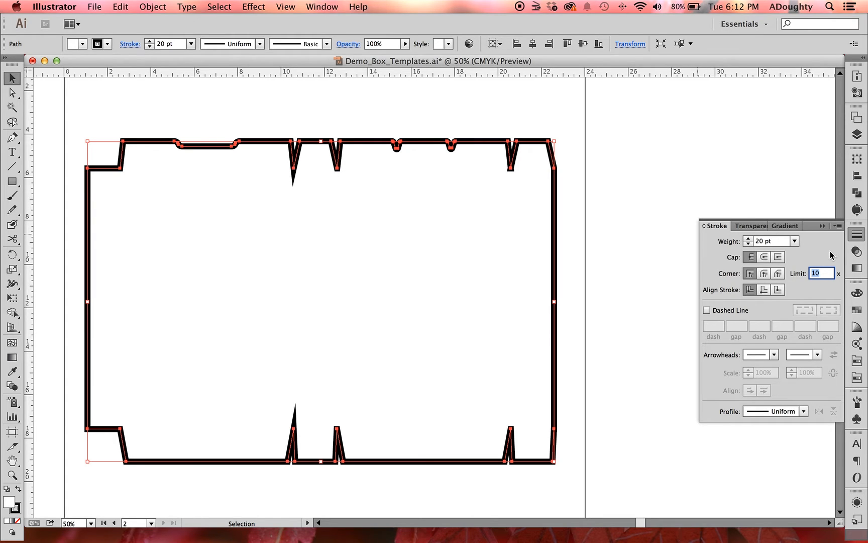
Align the outline's stroke to the outside and give it round joins
left_click(778, 290)
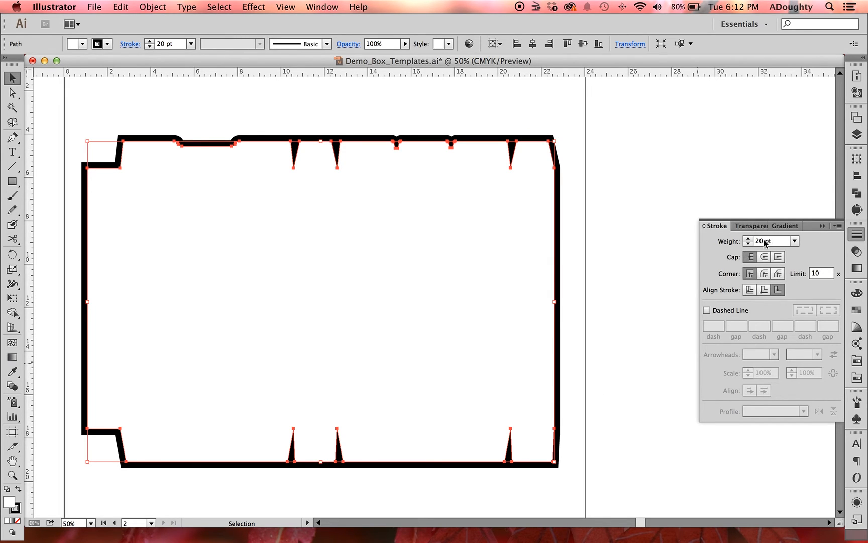
left_click(763, 274)
left_click(763, 274)
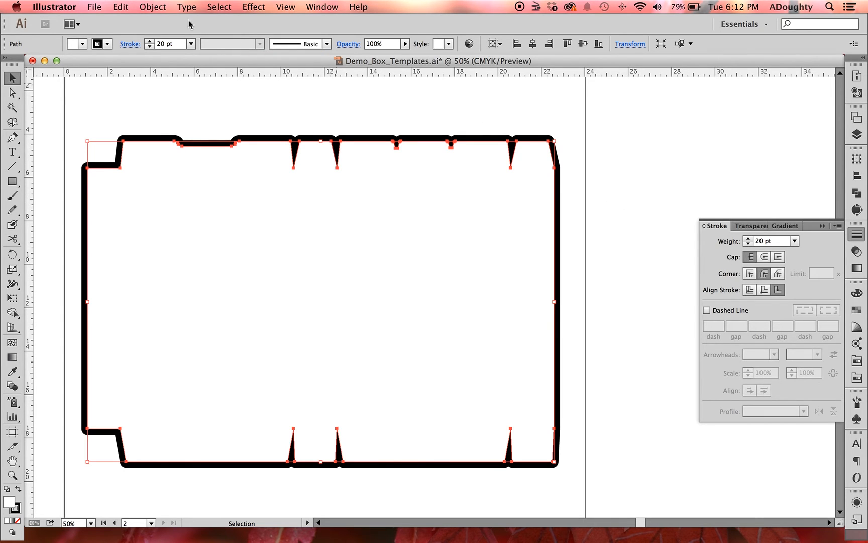
Expand the stroked outline's appearance into shapes and clear the selection
left_click(154, 7)
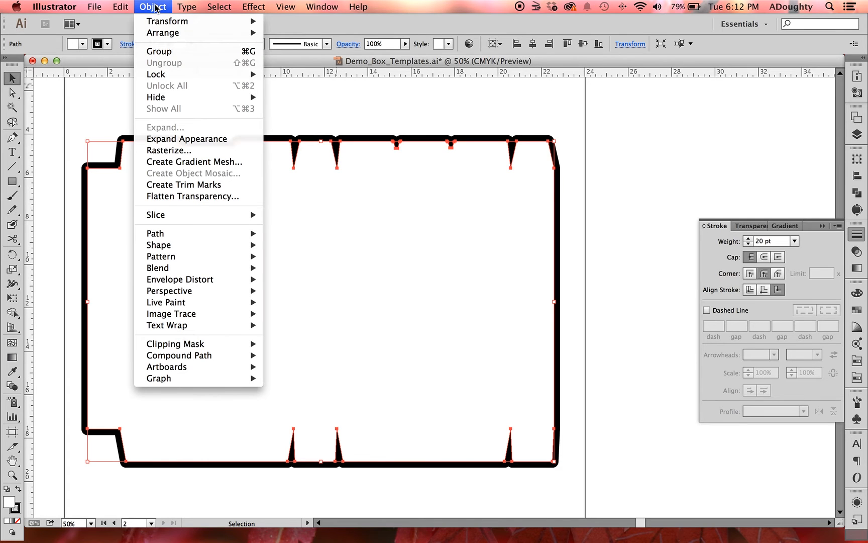
left_click(195, 142)
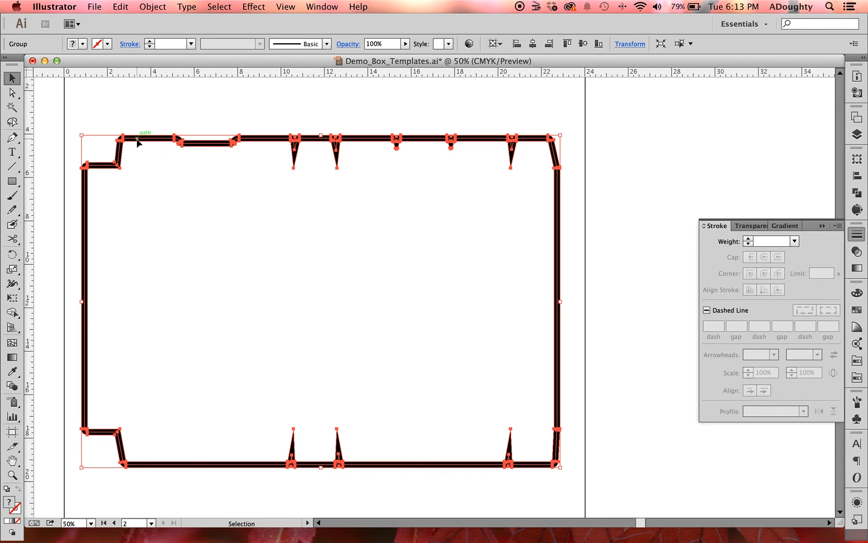
left_click(294, 122)
left_click(187, 143)
left_click_drag(196, 282, 291, 256)
left_click(181, 236)
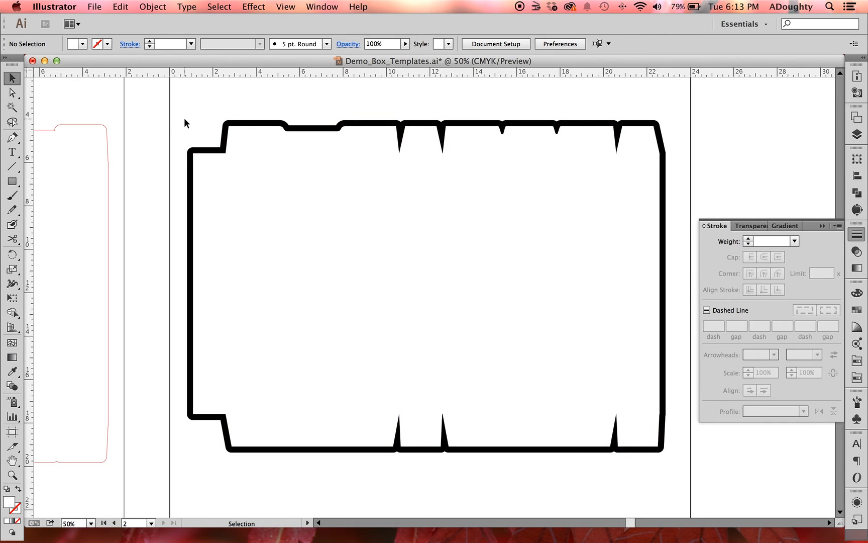
Select all the expanded outline shapes and merge the thick border with the interior using Shape Builder
left_click_drag(182, 112, 674, 476)
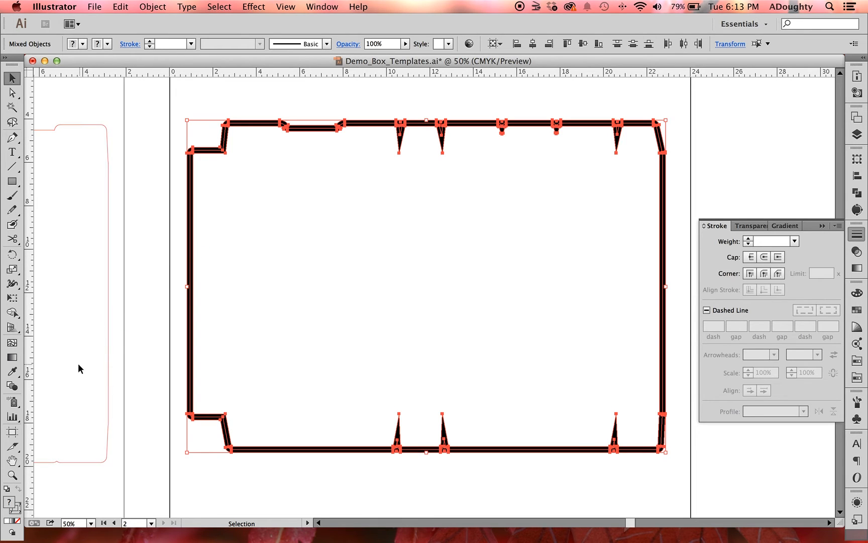
left_click(12, 312)
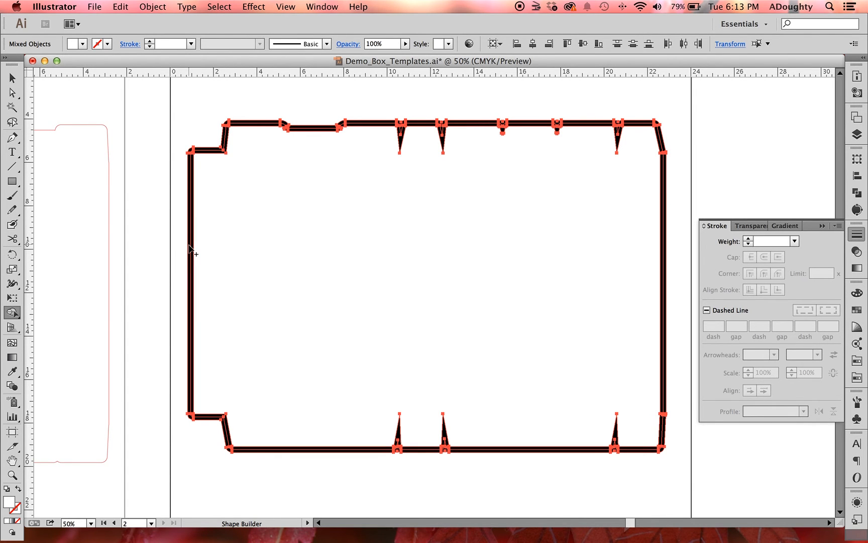
left_click_drag(190, 245, 245, 241)
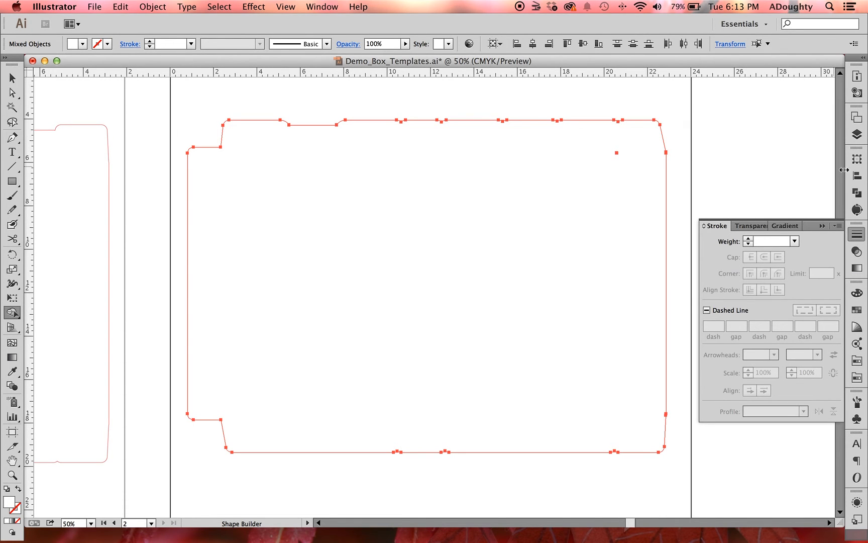
Try to give the merged bleed shape a red stroke and no fill while Shape Builder is active
left_click(822, 226)
left_click(858, 311)
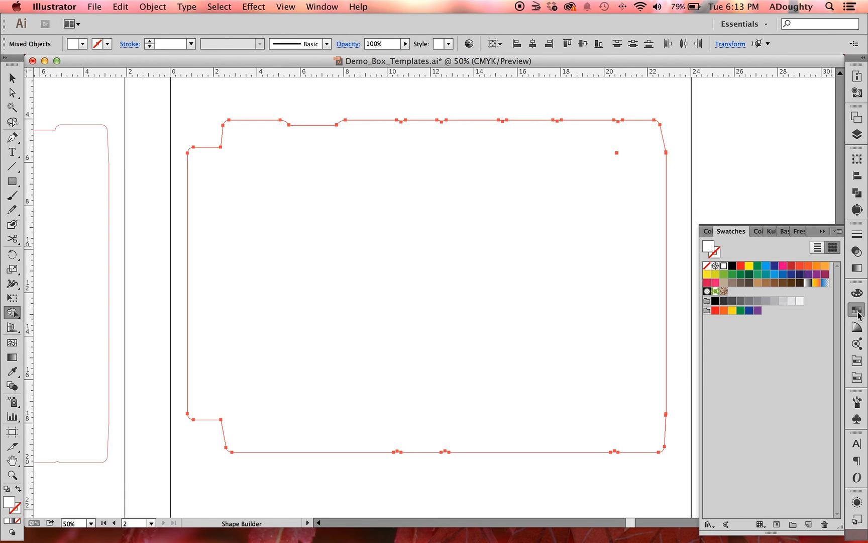
scroll(690, 260, "left", 1)
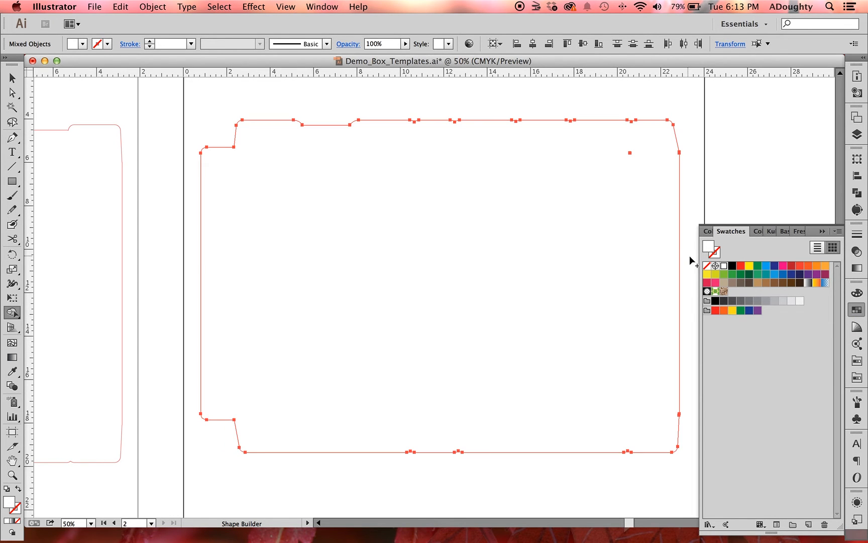
left_click(717, 254)
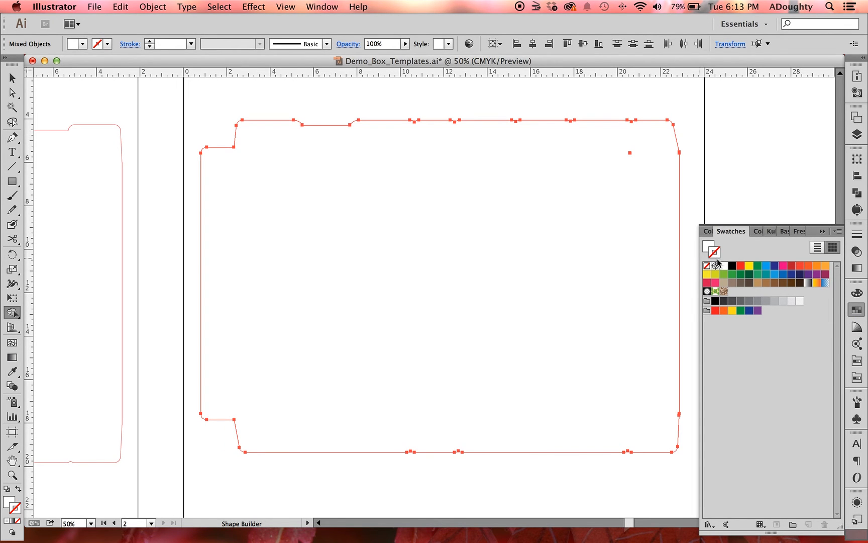
left_click(742, 269)
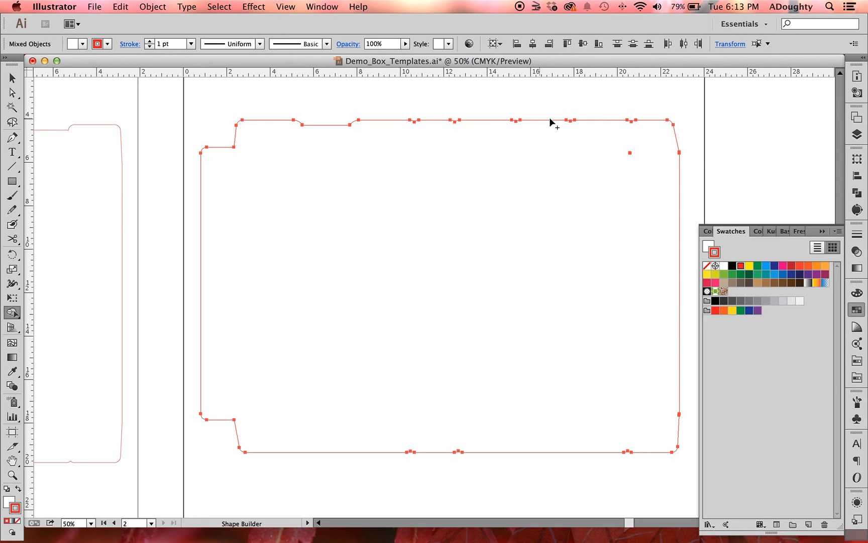
scroll(690, 192, "up", 2)
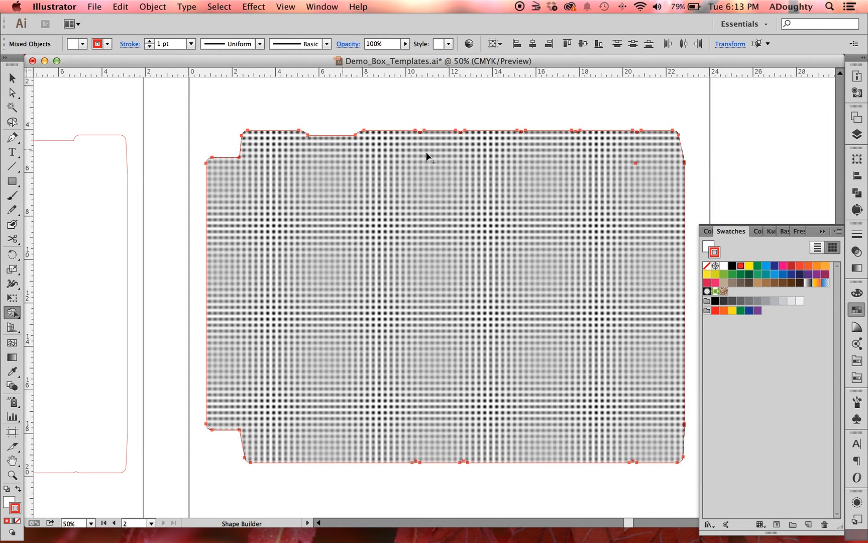
left_click(709, 246)
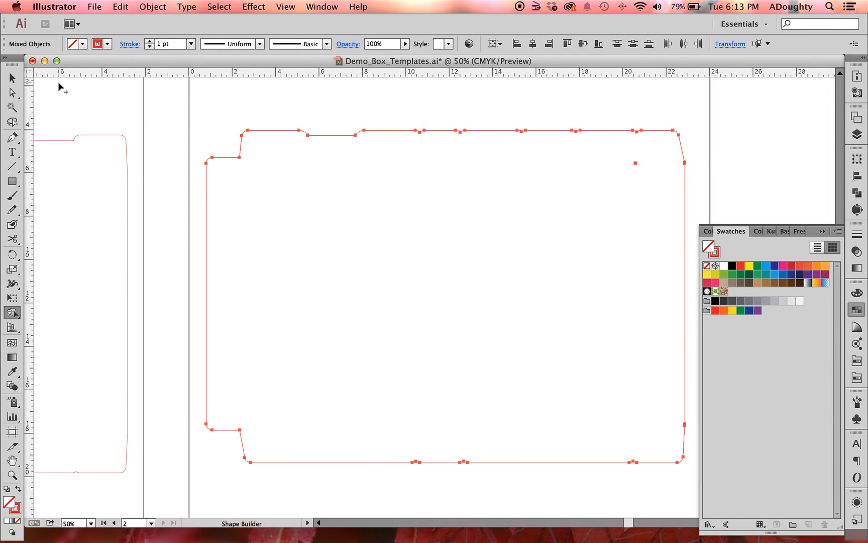
left_click(12, 77)
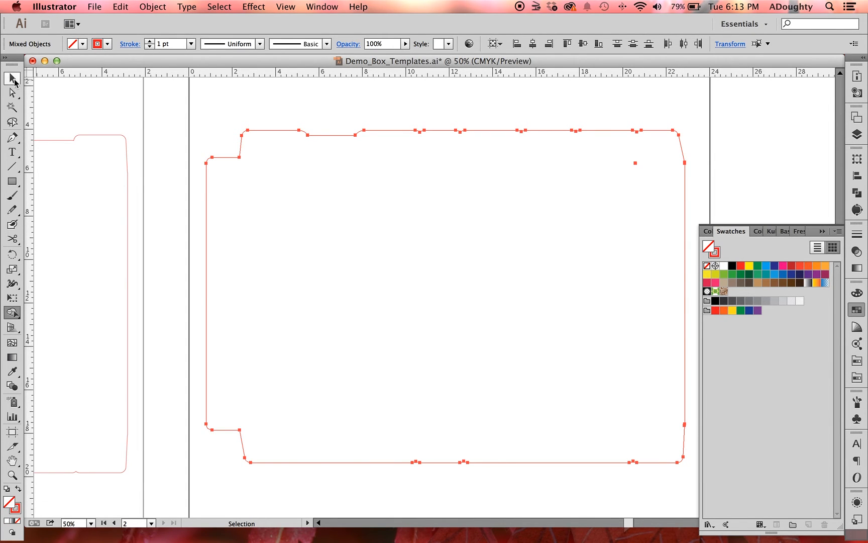
left_click(268, 94)
Select the bleed outline group and give it a red stroke
left_click(473, 155)
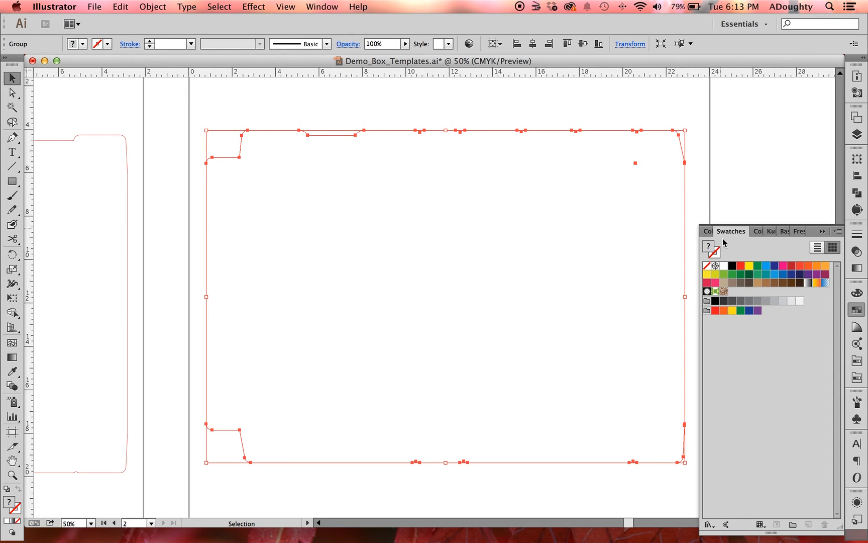
left_click(716, 252)
left_click(740, 266)
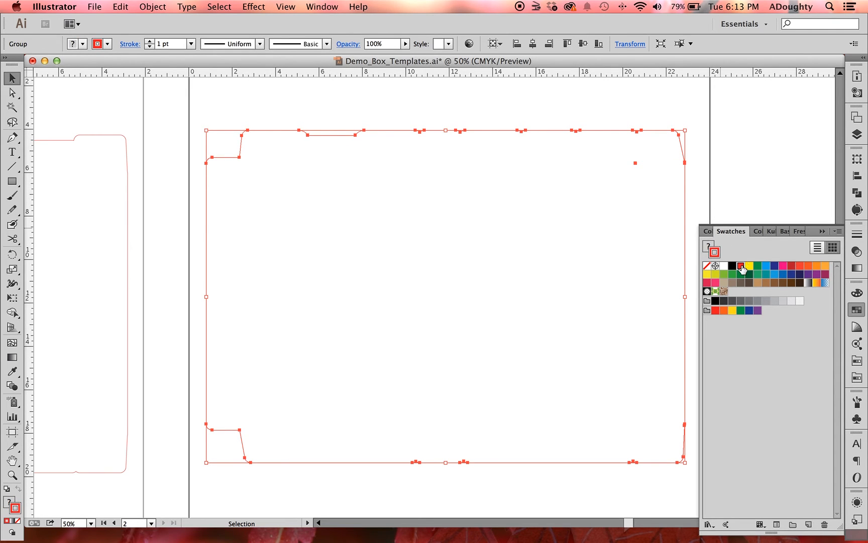
Delete the stray speck inside the bleed outline near its upper-right corner and leave isolation mode with nothing selected
left_click(743, 167)
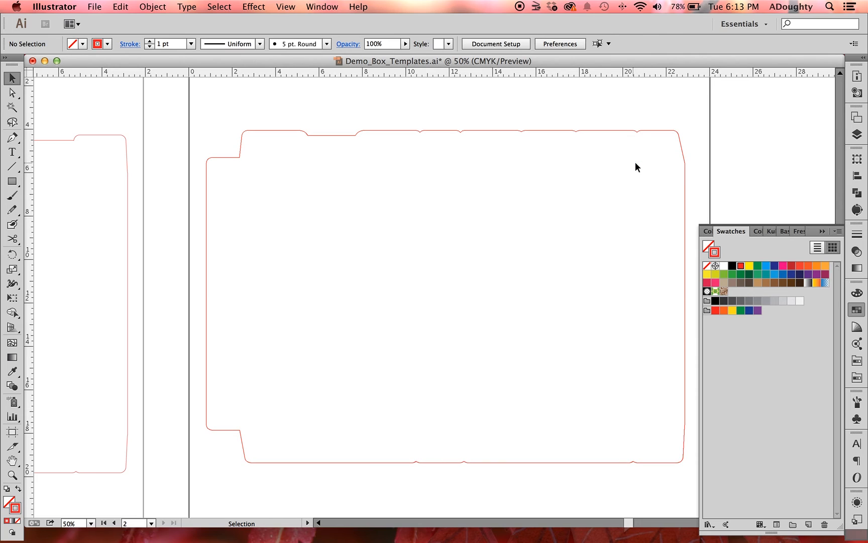
left_click(635, 163)
double_click(637, 164)
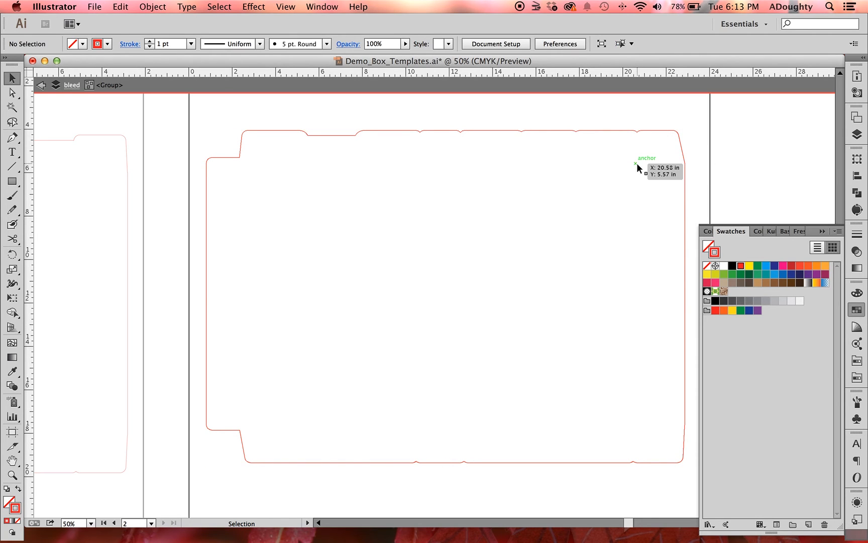
left_click(638, 164)
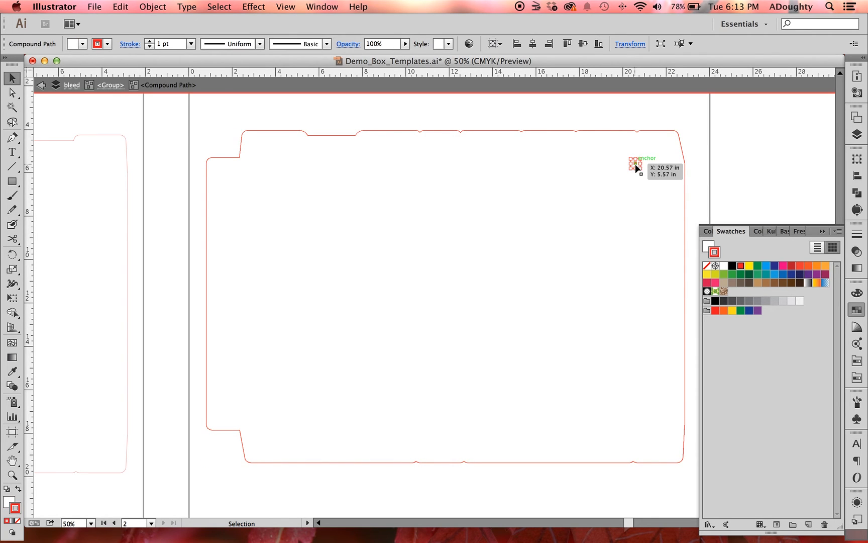
left_click(642, 167)
double_click(752, 153)
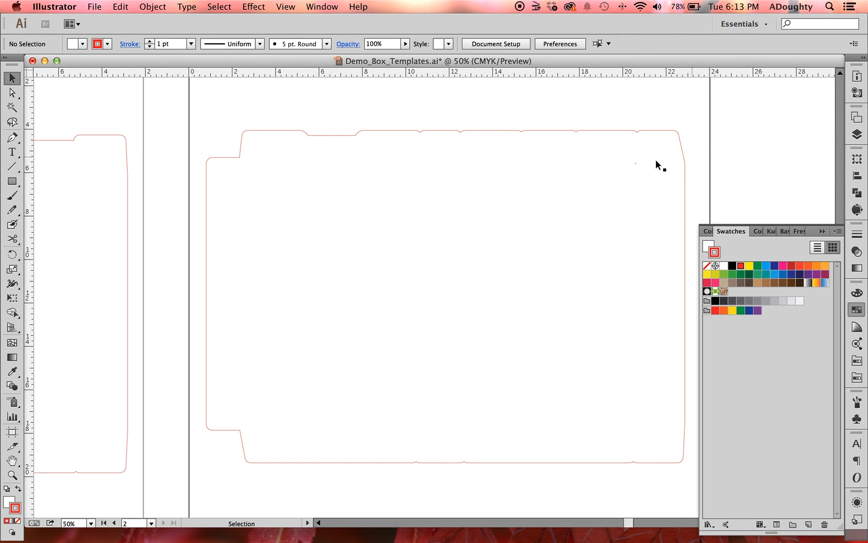
scroll(602, 150, "down", 2)
scroll(602, 150, "right", 3)
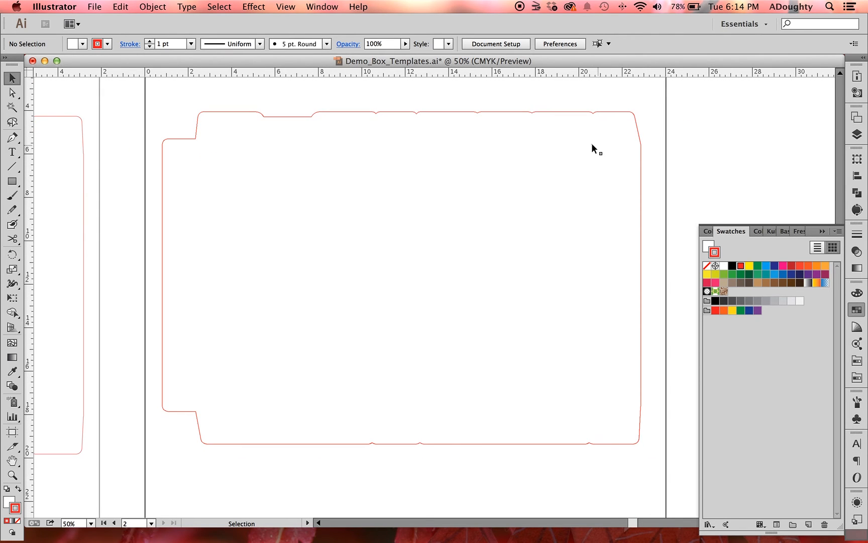
left_click(591, 143)
left_click(229, 126)
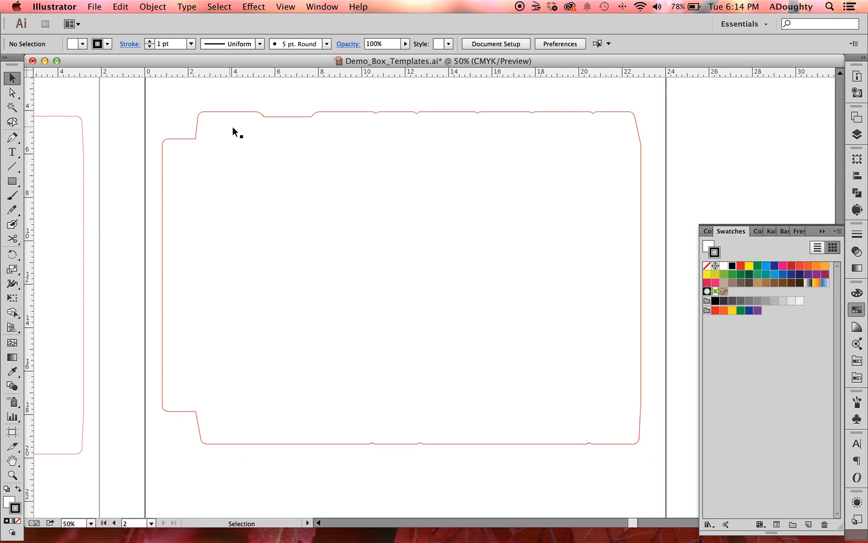
double_click(635, 141)
double_click(667, 141)
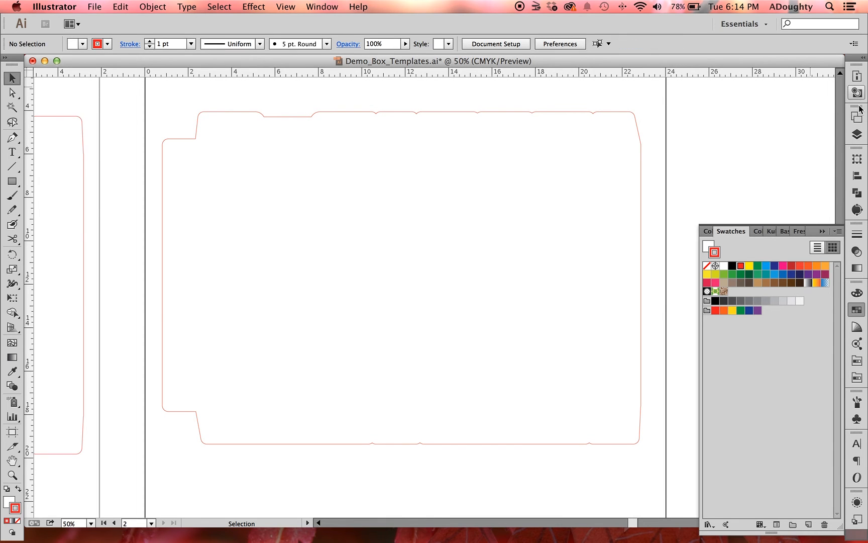
Show the trim + fold marks layer, make the artwork layer active and lock the bleed layer
left_click(858, 135)
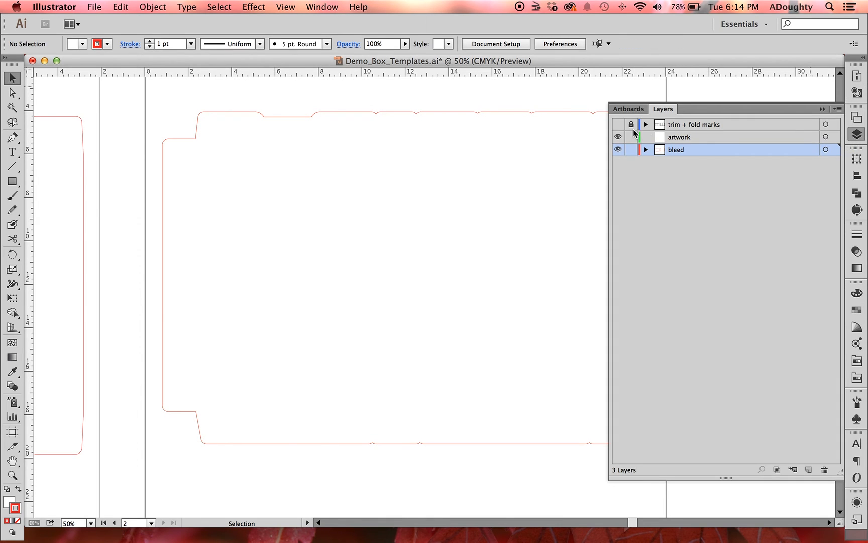
left_click(618, 124)
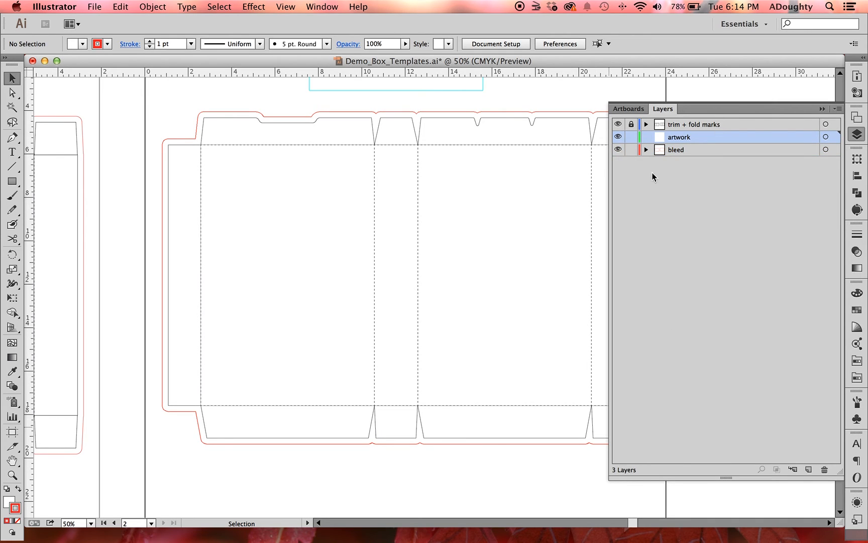
left_click(631, 150)
scroll(463, 235, "right", 5)
scroll(463, 234, "down", 2)
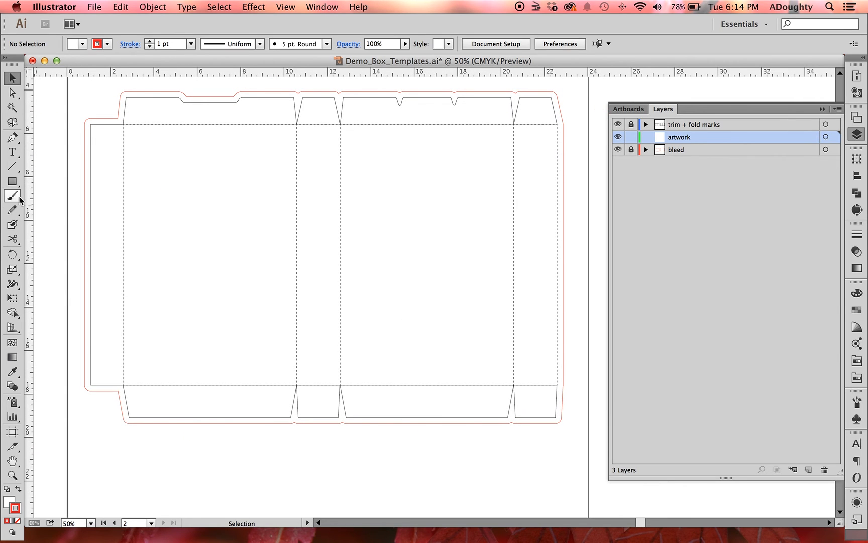
Draw a yellow-green rectangle without stroke, about 22.06 by 12 in, across the box's main panels out to the bleed edges
left_click(12, 182)
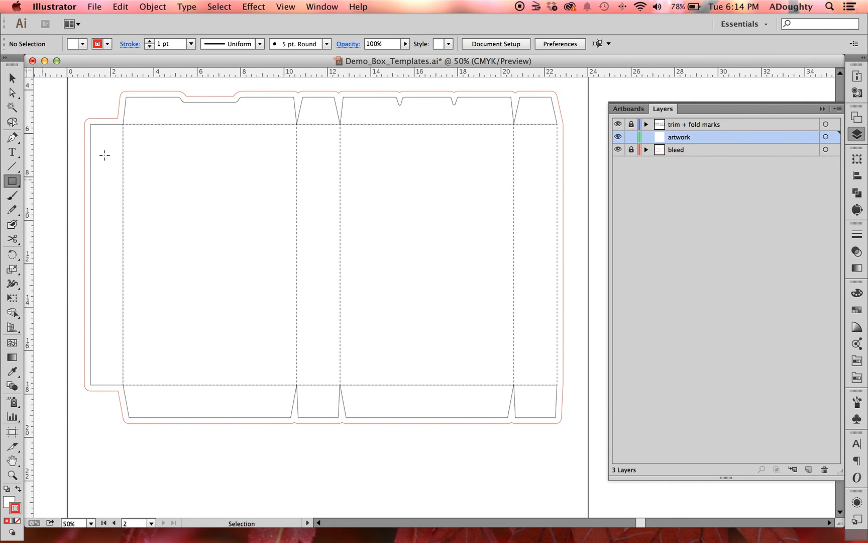
left_click(18, 489)
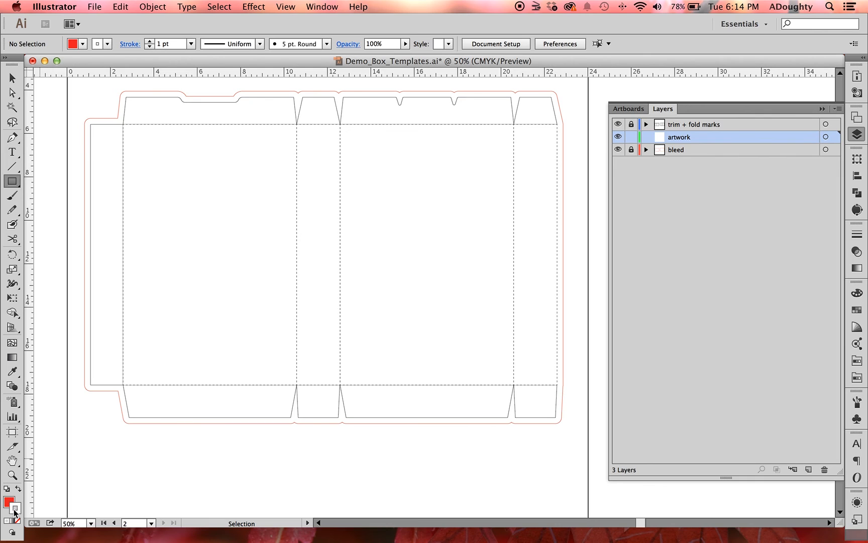
left_click(17, 520)
left_click(10, 502)
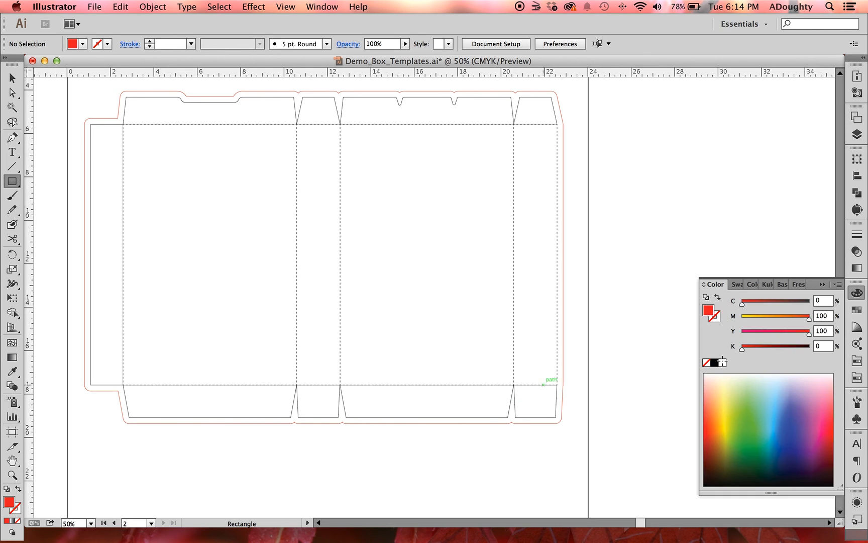
left_click(859, 310)
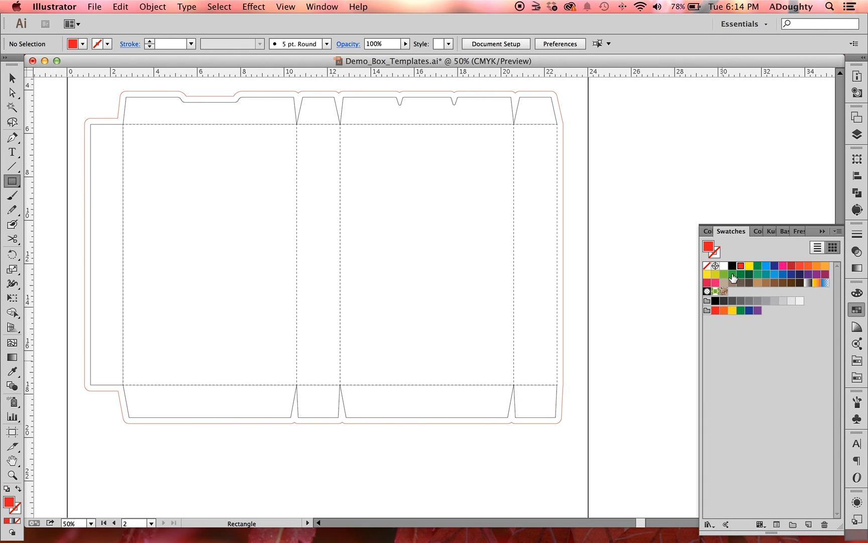
left_click(715, 275)
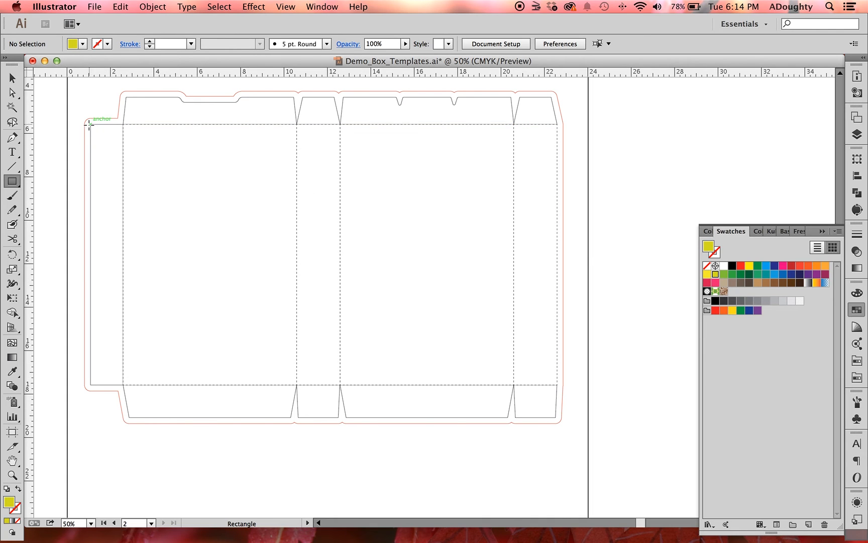
left_click_drag(84, 126, 564, 384)
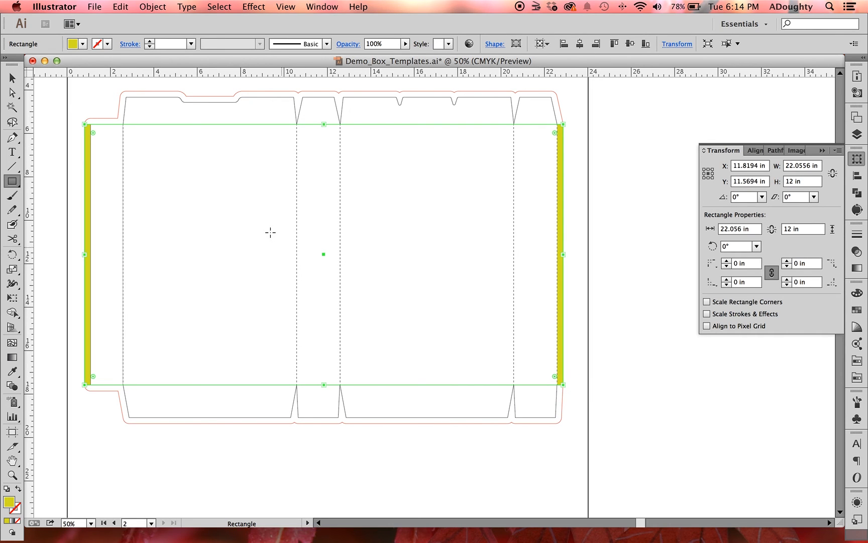
Unlock the trim + fold marks layer, lock the artwork layer, and remove the fill from all box template shapes
left_click(856, 134)
left_click(631, 124)
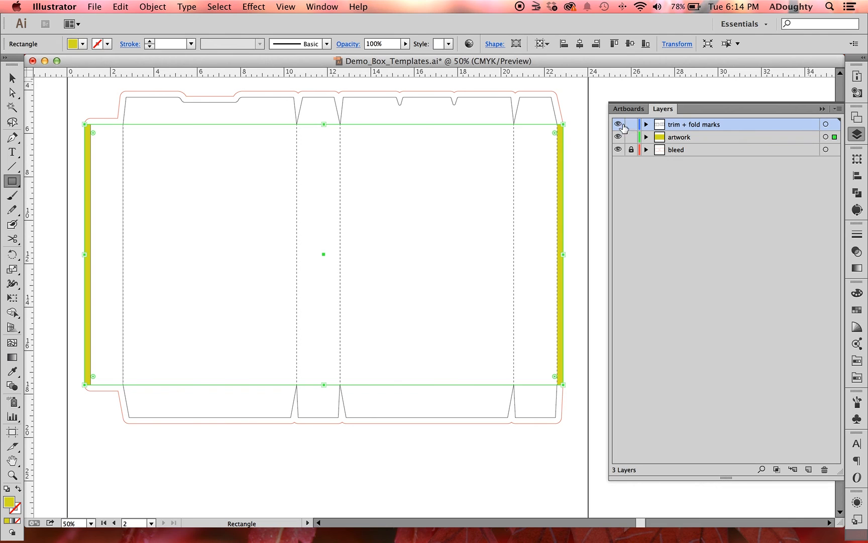
left_click(12, 78)
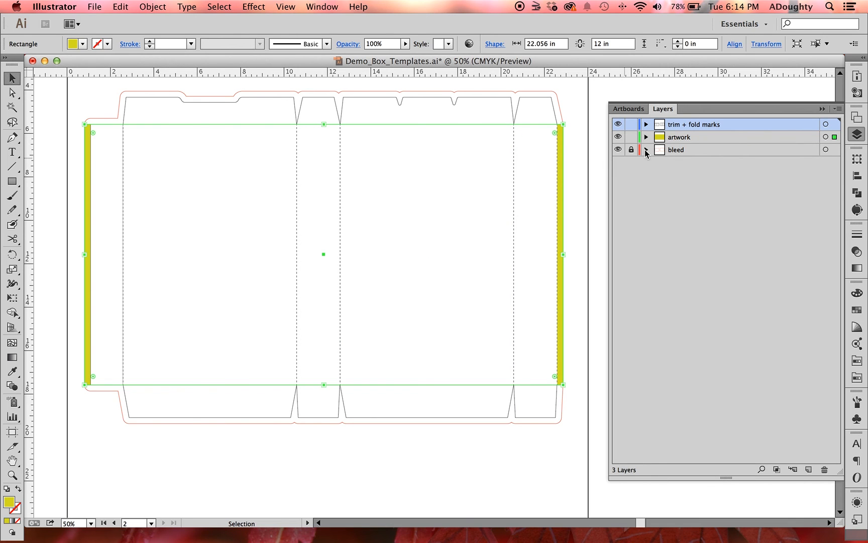
left_click(631, 137)
scroll(133, 91, "up", 3)
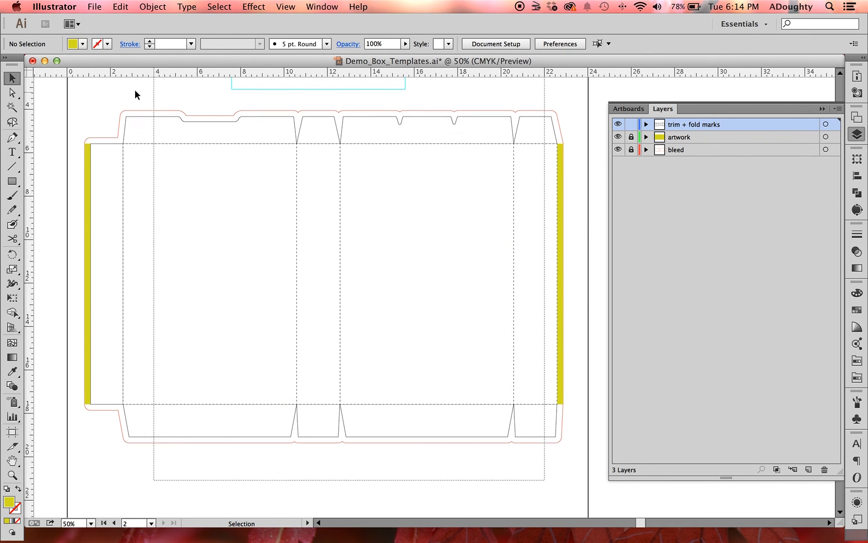
left_click(135, 146)
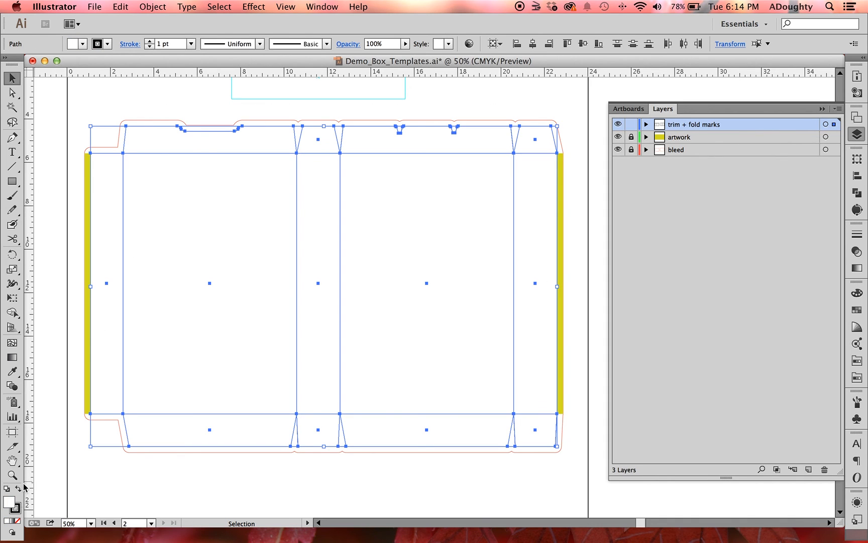
left_click(17, 521)
left_click(191, 99)
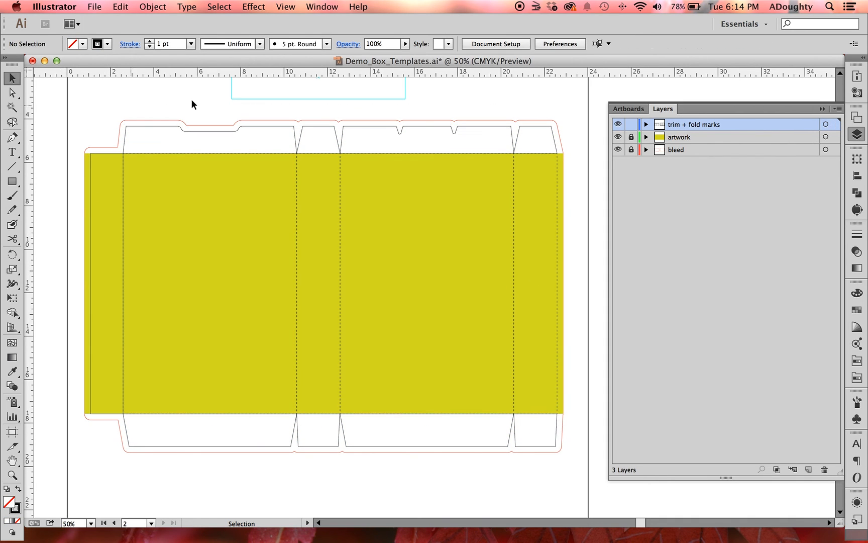
Lock the trim + fold marks layer and unlock the artwork layer, leaving the yellow-green rectangle deselected
left_click(631, 124)
left_click(631, 136)
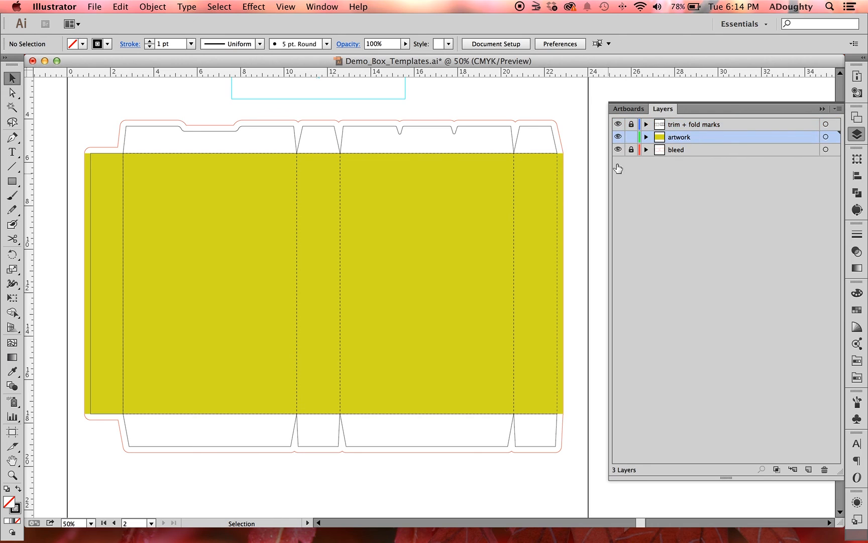
left_click(540, 253)
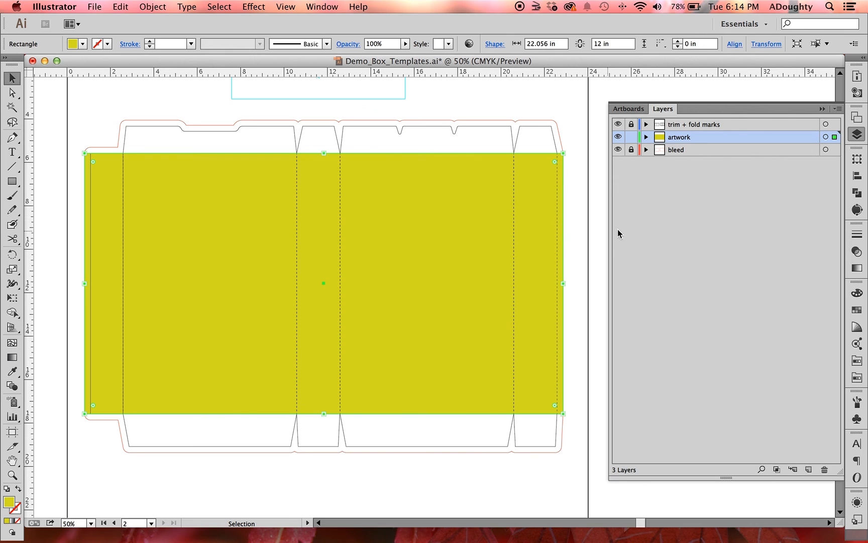
scroll(264, 262, "left", 3)
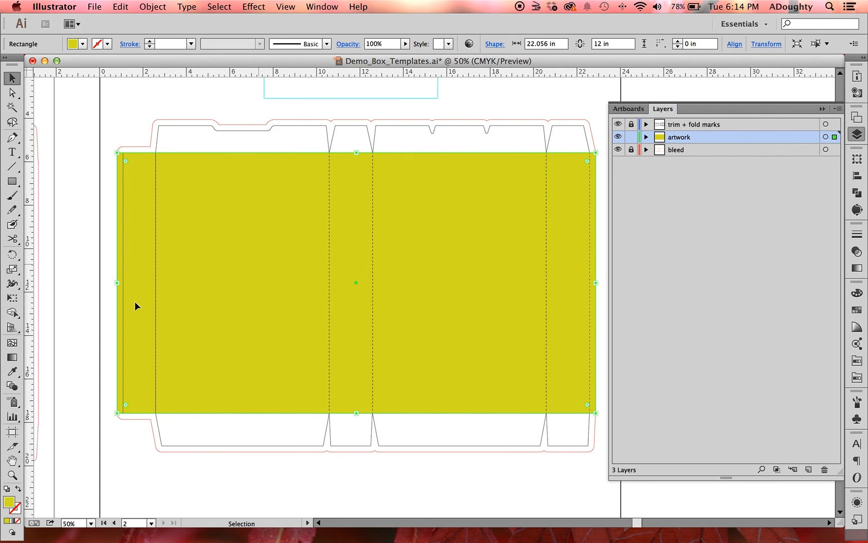
left_click(157, 143)
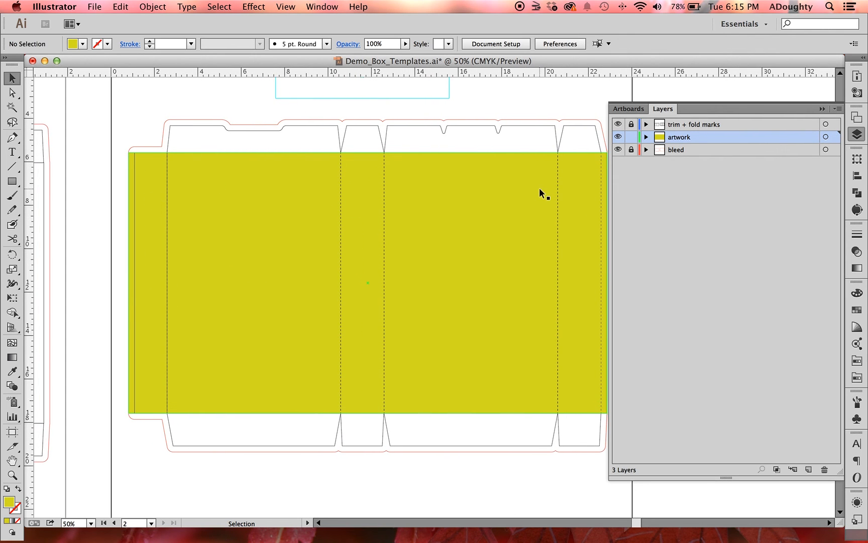
scroll(344, 475, "right", 3)
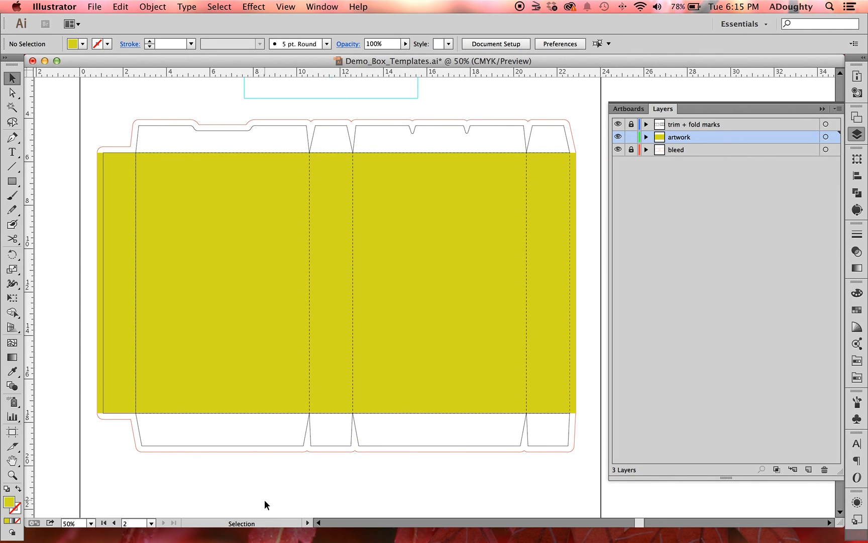
scroll(265, 498, "left", 1)
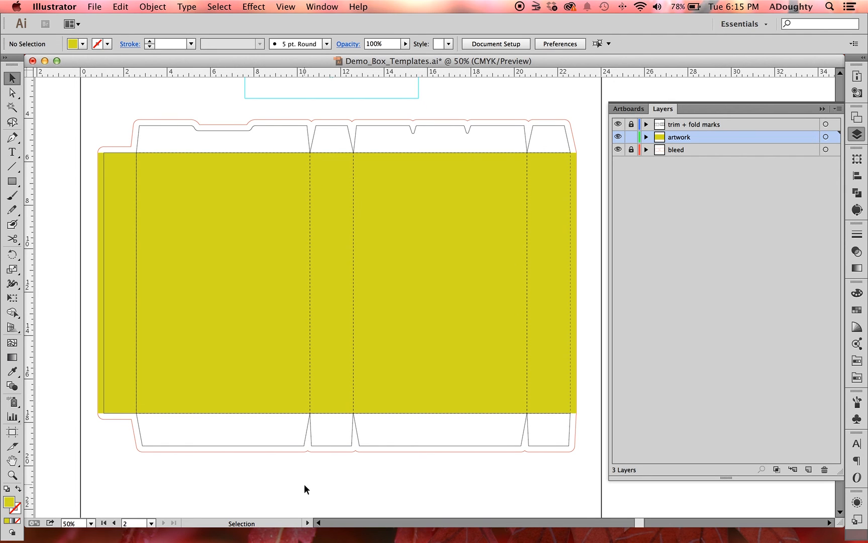
scroll(304, 485, "left", 10)
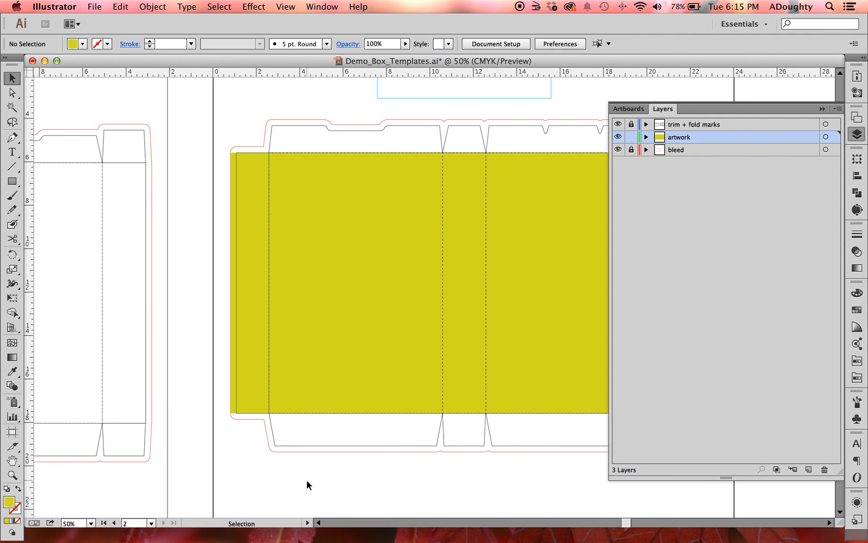